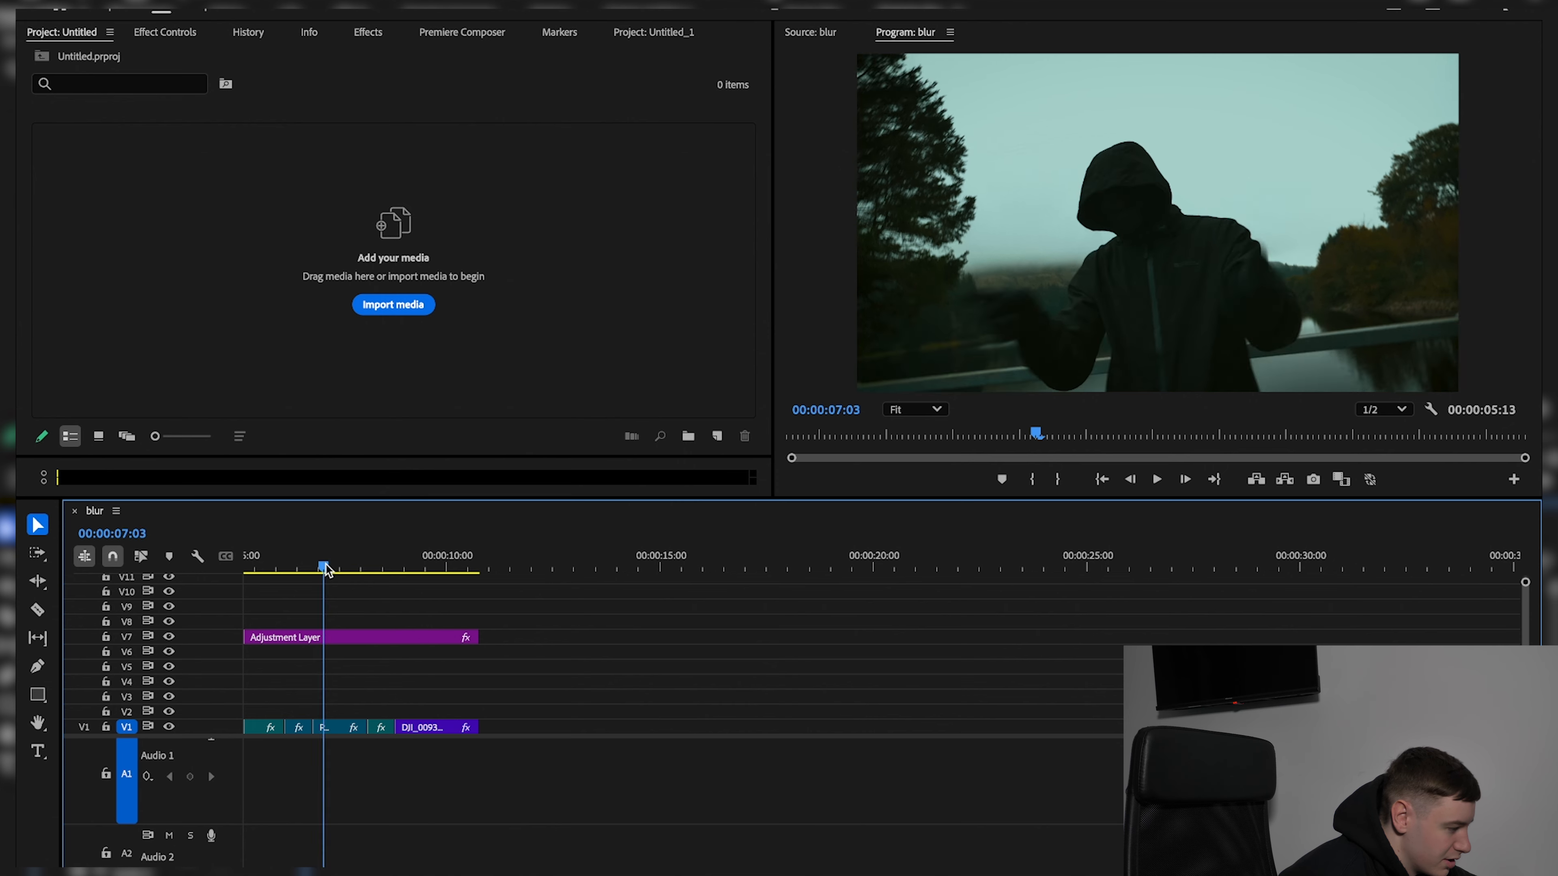
Play through the clips around the cut between the two P1022457.MOV clips and park the playhead on it at 00:00:06:21
{"action": "left_click_drag", "start_coordinate": [323, 568], "coordinate": [298, 568]}
{"action": "scroll", "coordinate": [344, 671], "scroll_direction": "up", "scroll_amount": 3, "text": "alt"}
{"action": "scroll", "coordinate": [343, 672], "scroll_direction": "up", "scroll_amount": 2, "text": "alt"}
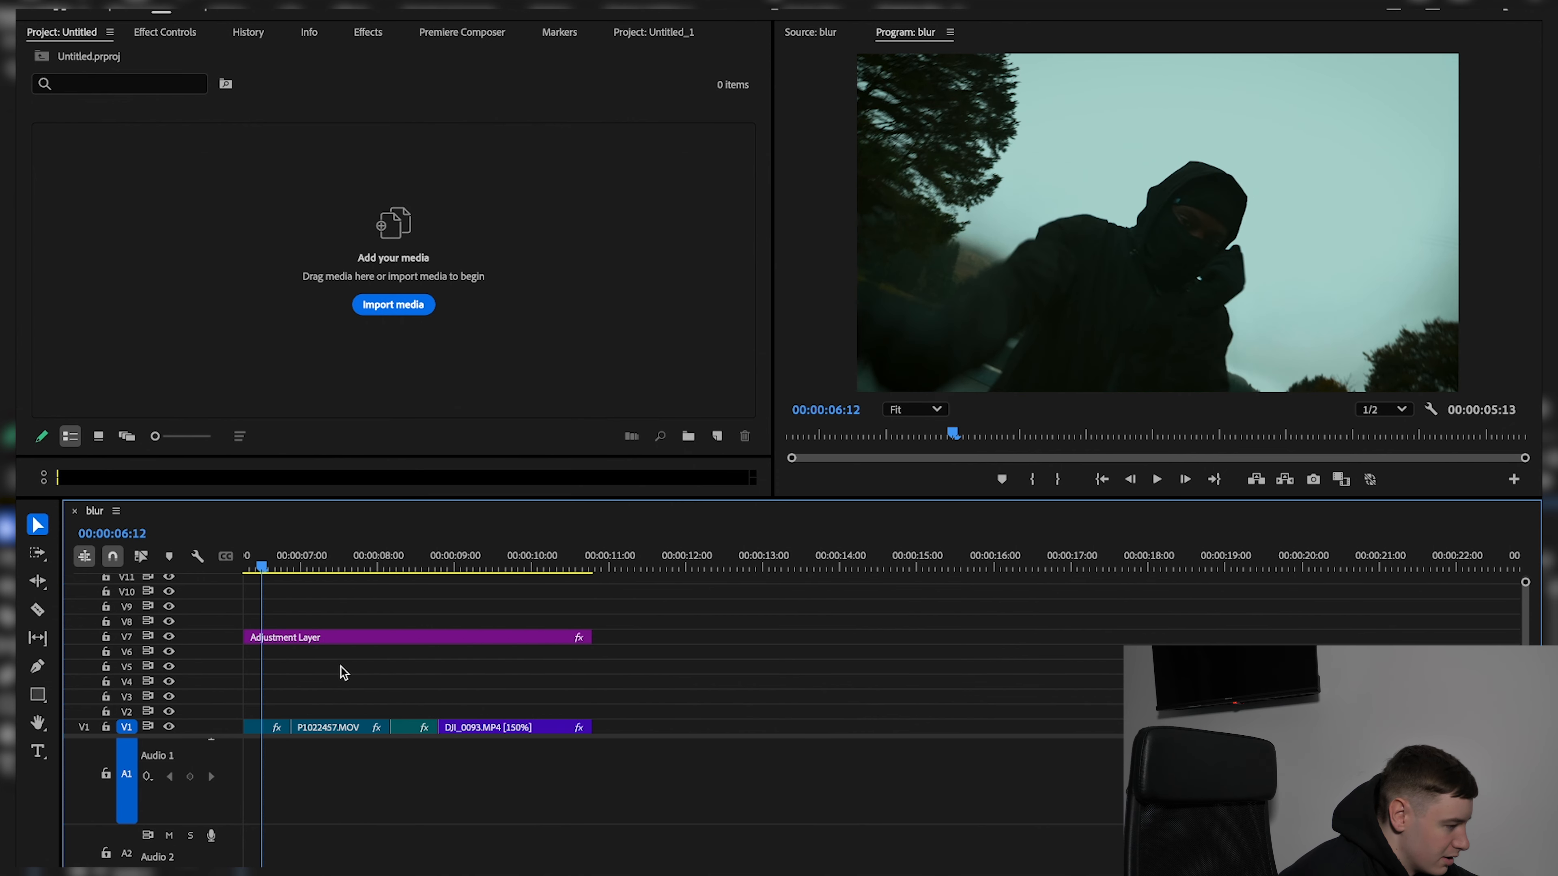
{"action": "key", "text": "space"}
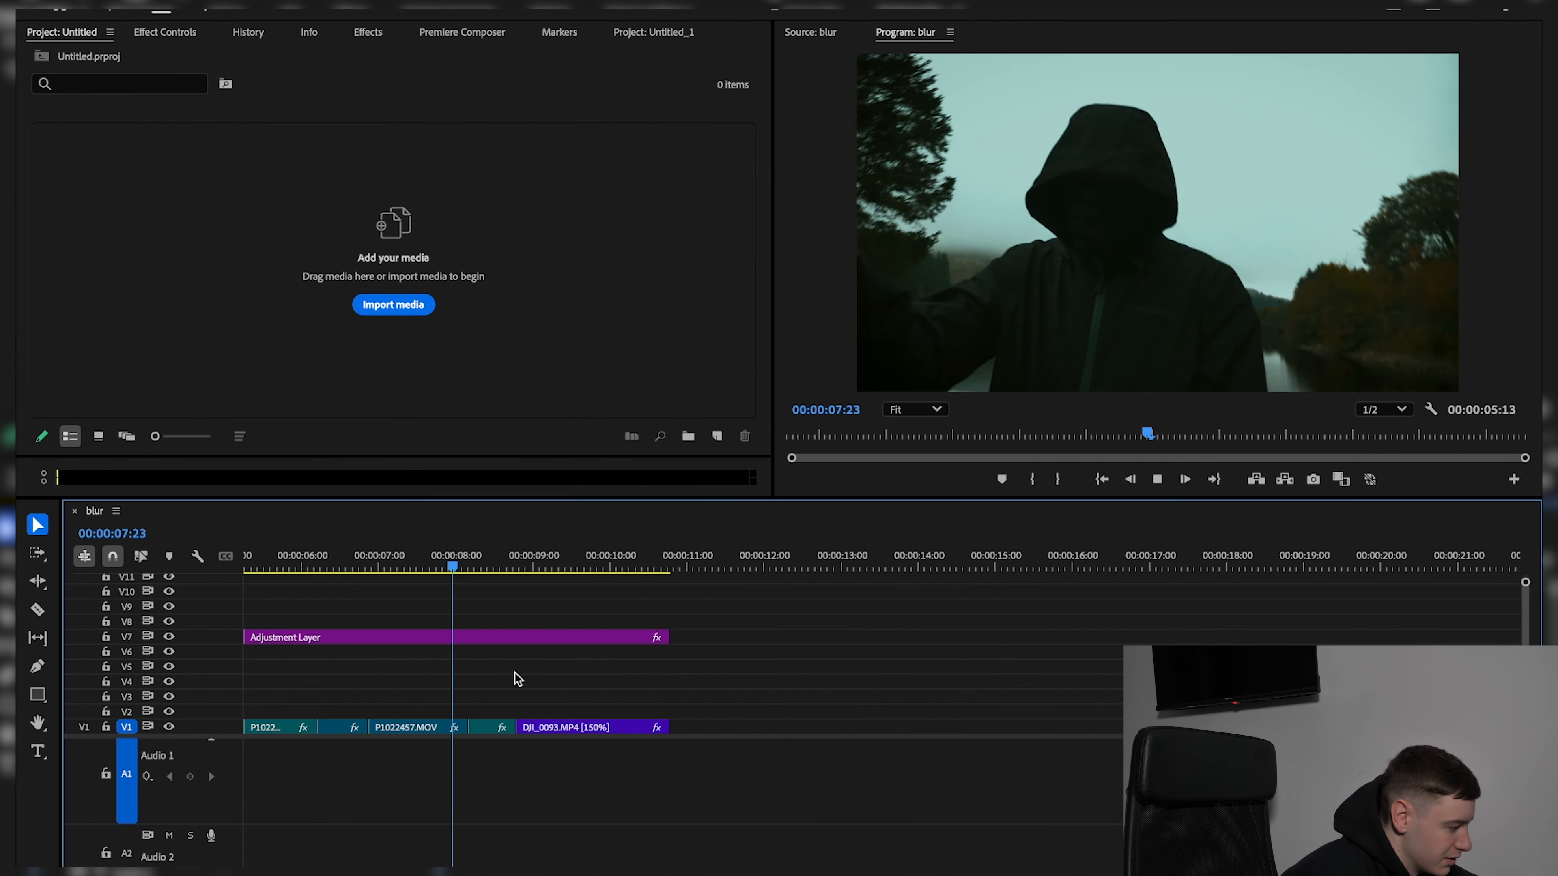
{"action": "key", "text": "space"}
{"action": "left_click", "coordinate": [370, 562]}
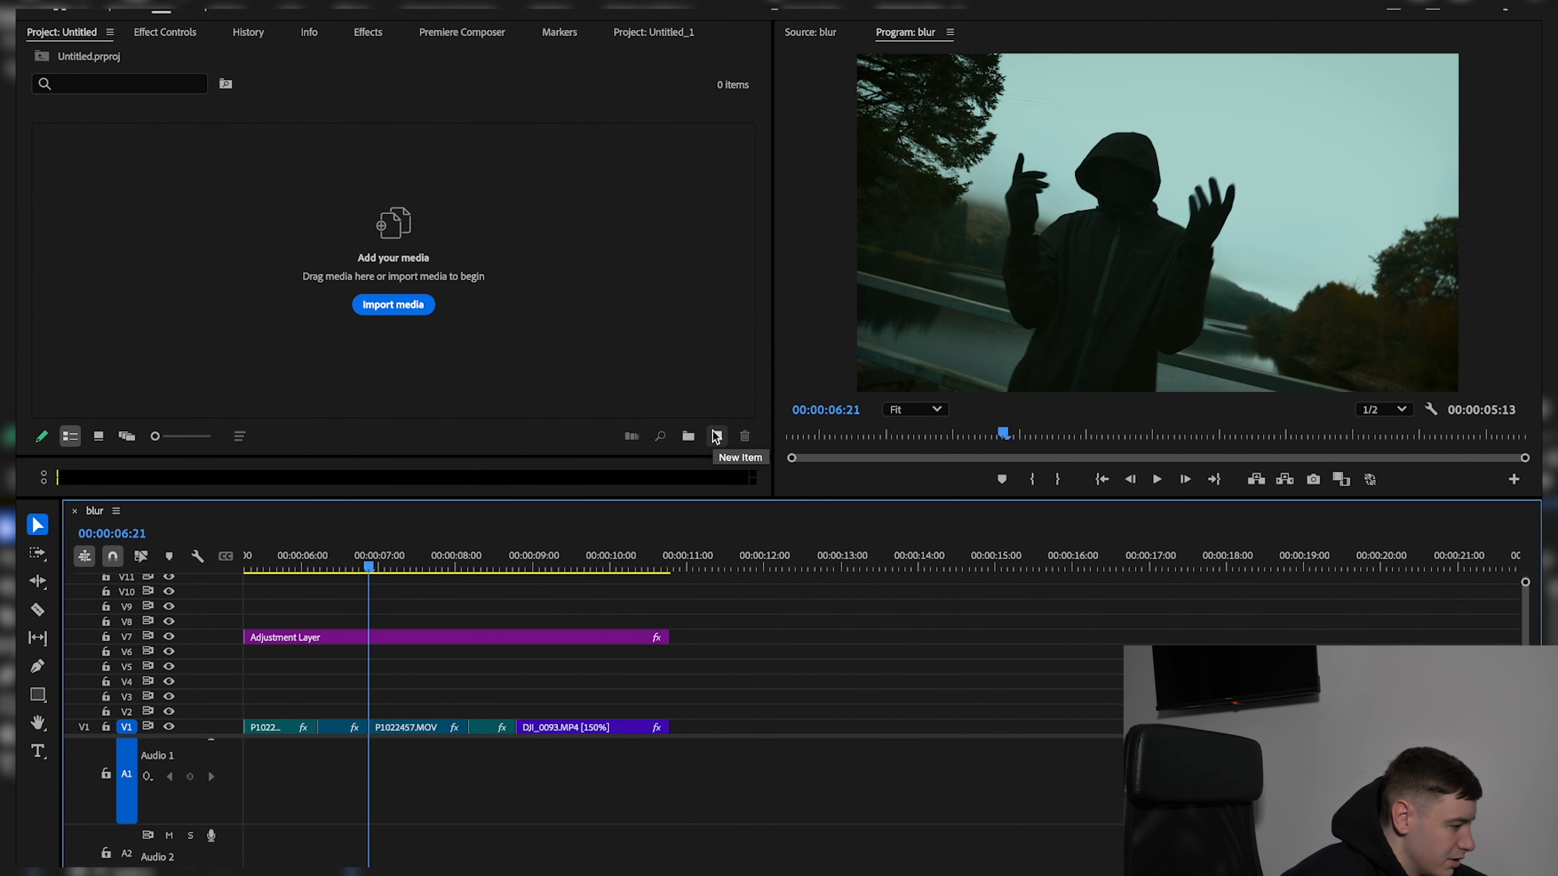
Create a 3840 x 2160 adjustment layer at 24.00 fps with square pixels
{"action": "left_click", "coordinate": [715, 436]}
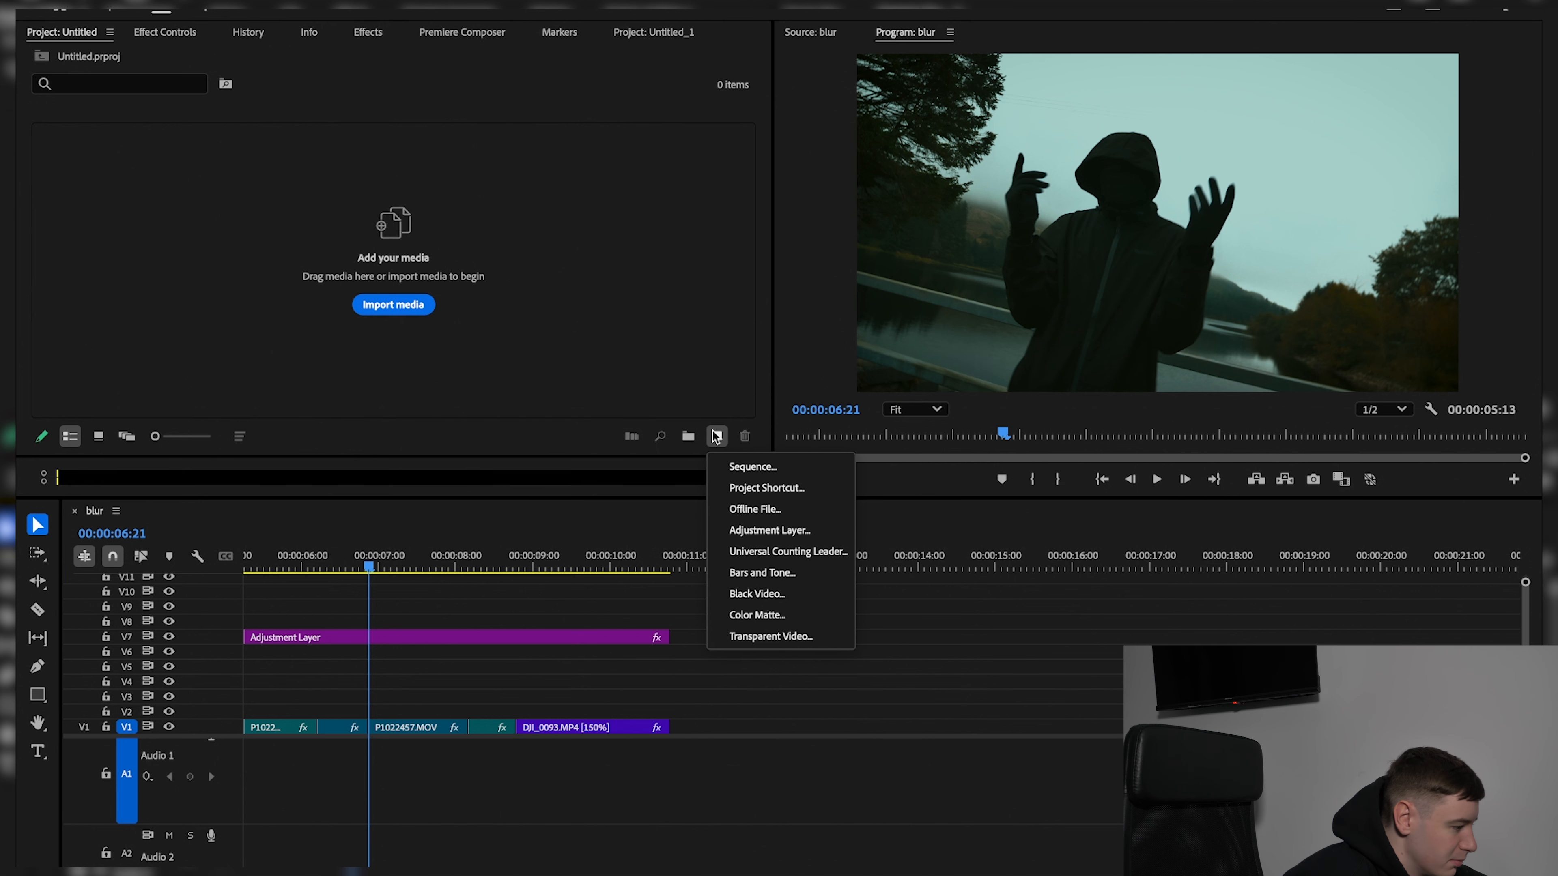
{"action": "left_click", "coordinate": [769, 530]}
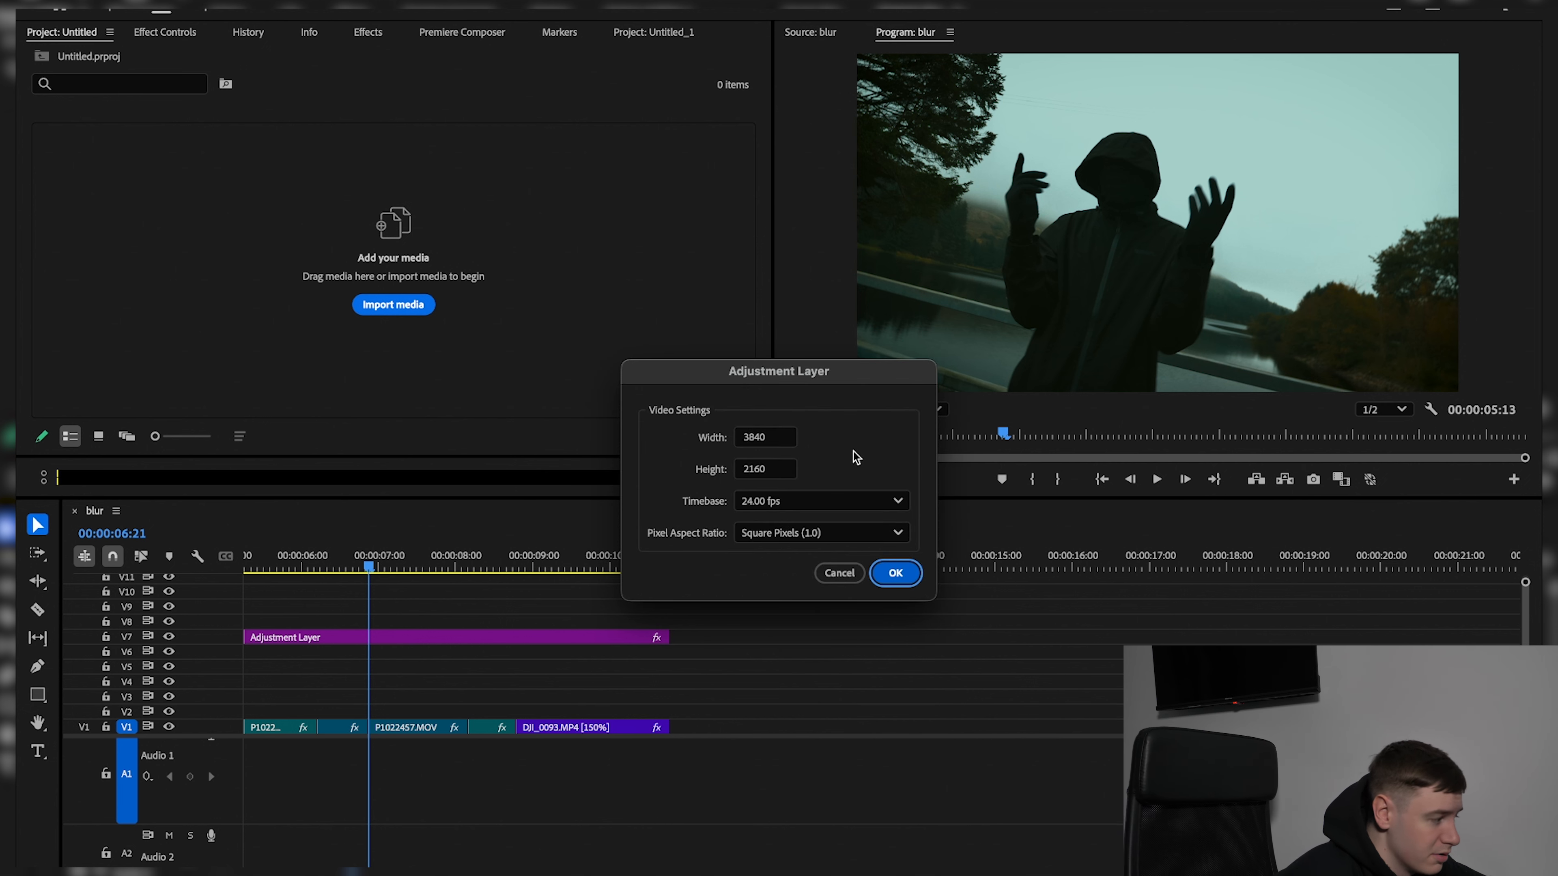
{"action": "left_click", "coordinate": [896, 574]}
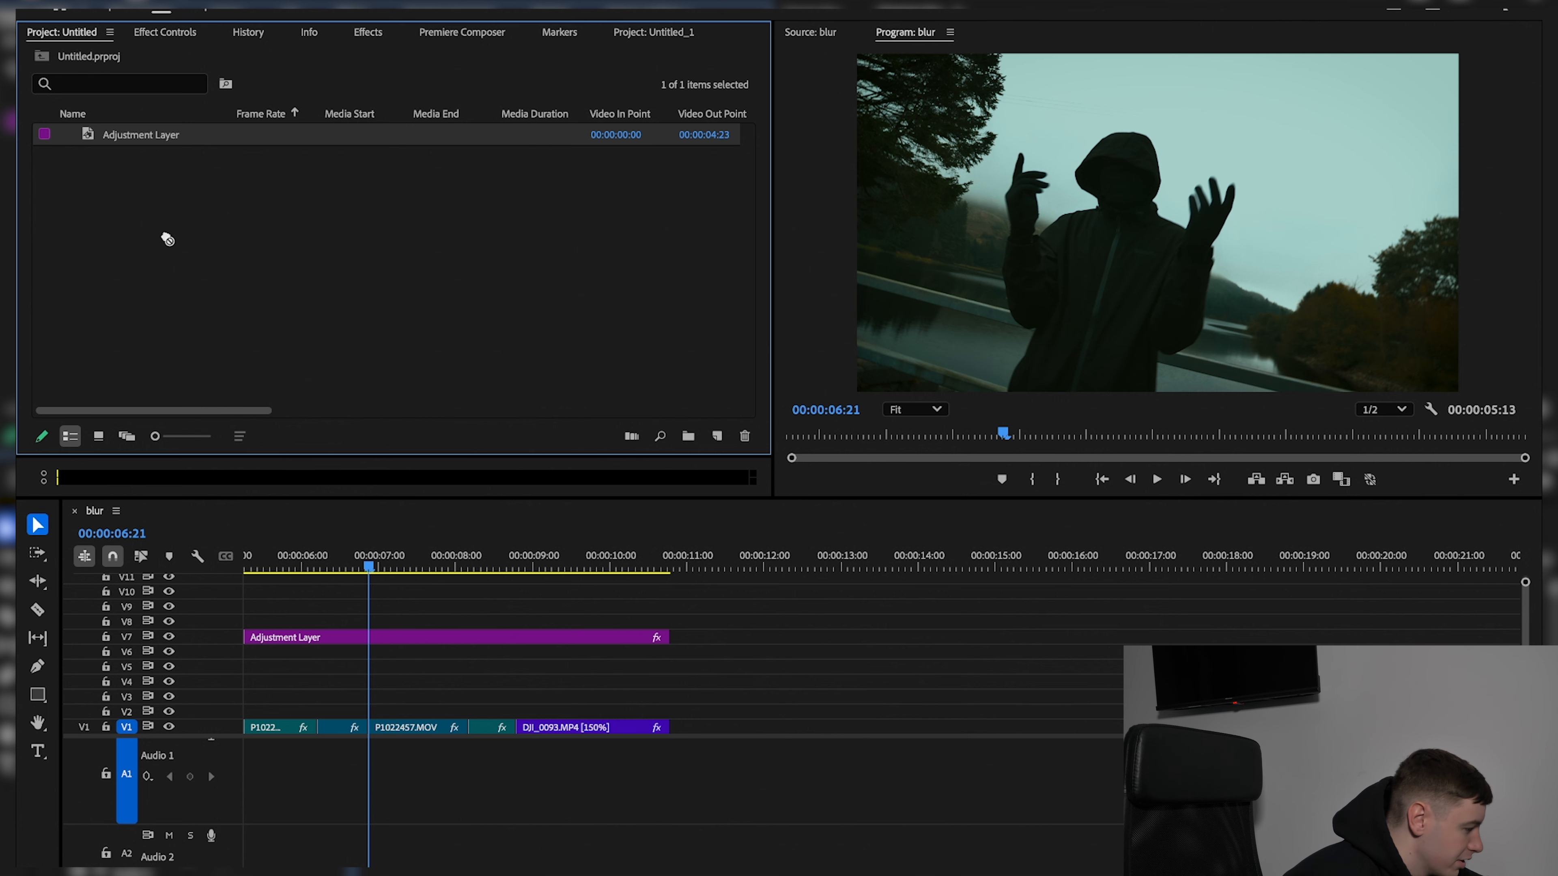
Place the new adjustment layer on V2 over the cut and trim it to span about 00:00:06:10 to 00:00:07:12
{"action": "left_click_drag", "start_coordinate": [168, 239], "coordinate": [305, 714]}
{"action": "left_click_drag", "start_coordinate": [697, 718], "coordinate": [417, 714]}
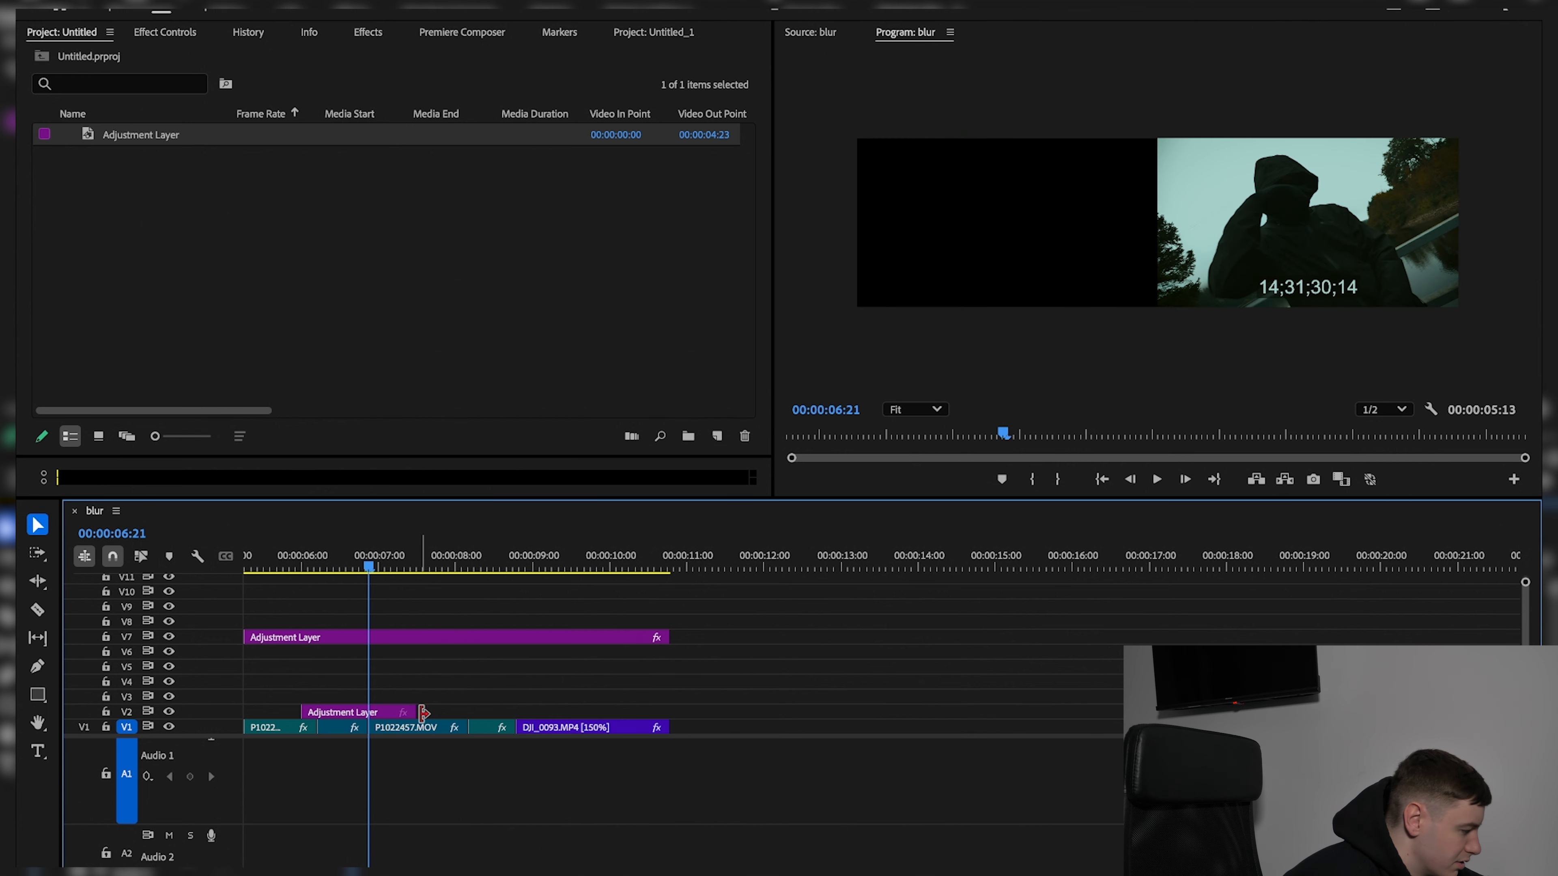
{"action": "left_click_drag", "start_coordinate": [304, 713], "coordinate": [341, 712]}
{"action": "scroll", "coordinate": [441, 713], "scroll_direction": "up", "scroll_amount": 6}
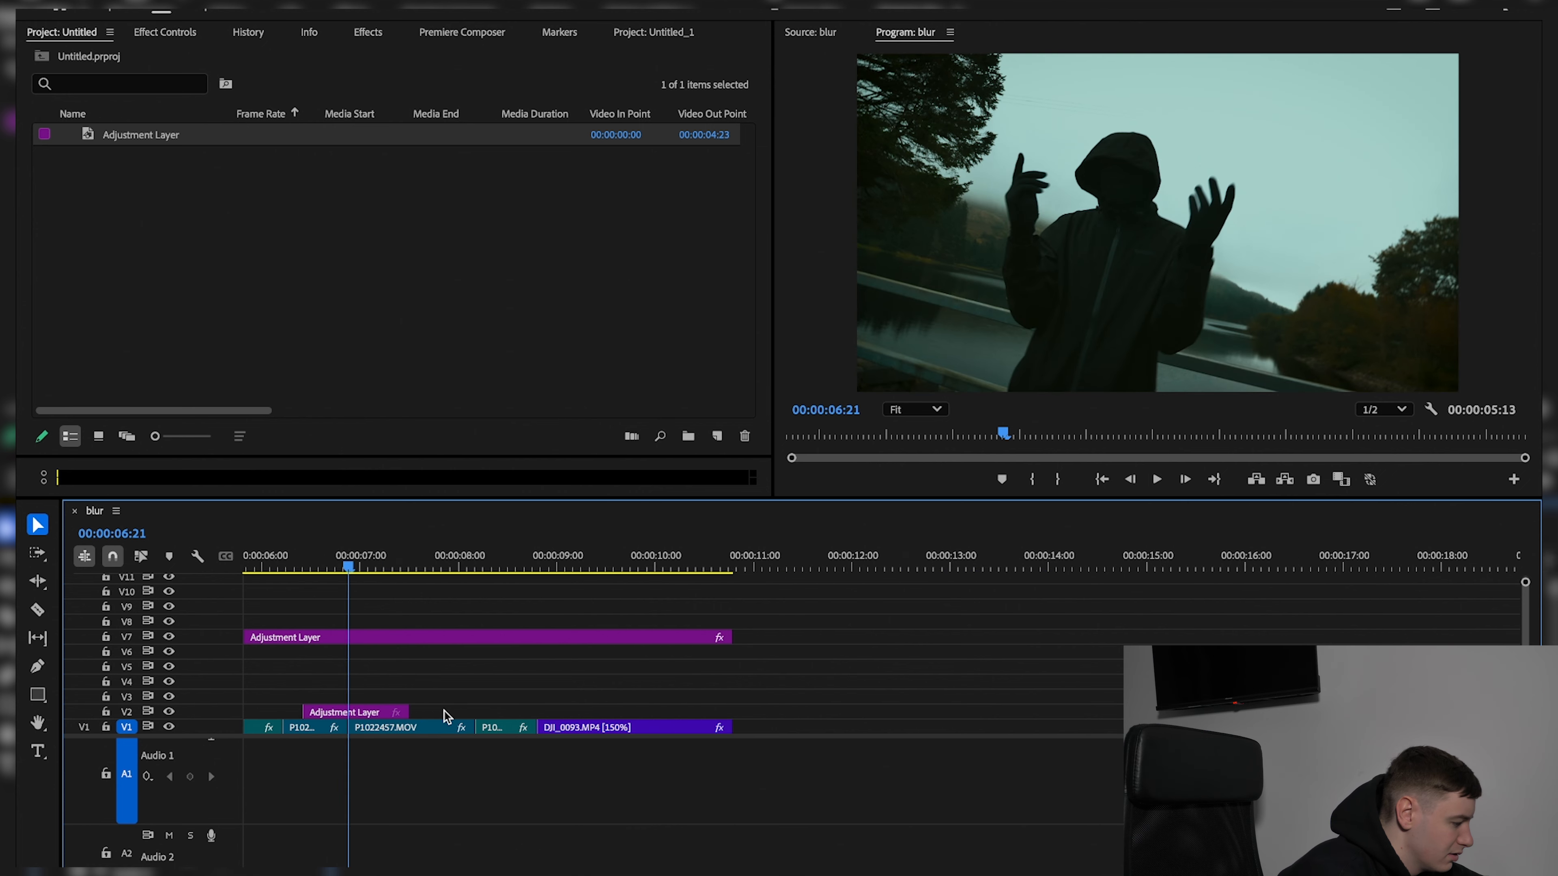
{"action": "scroll", "coordinate": [728, 722], "scroll_direction": "down", "scroll_amount": 3}
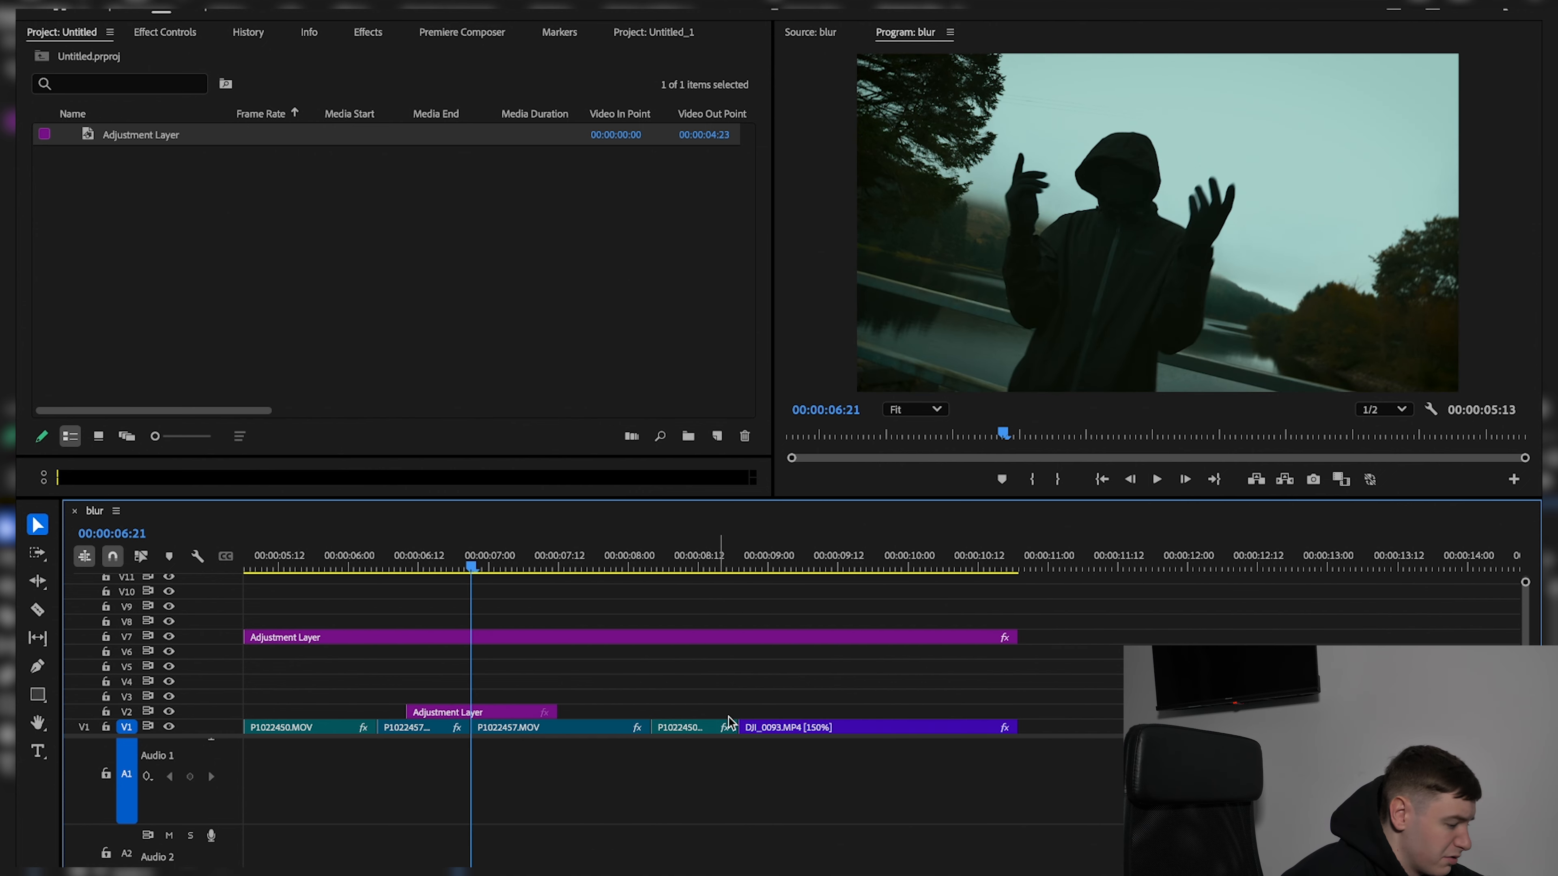
{"action": "left_click_drag", "start_coordinate": [1526, 746], "coordinate": [1525, 752]}
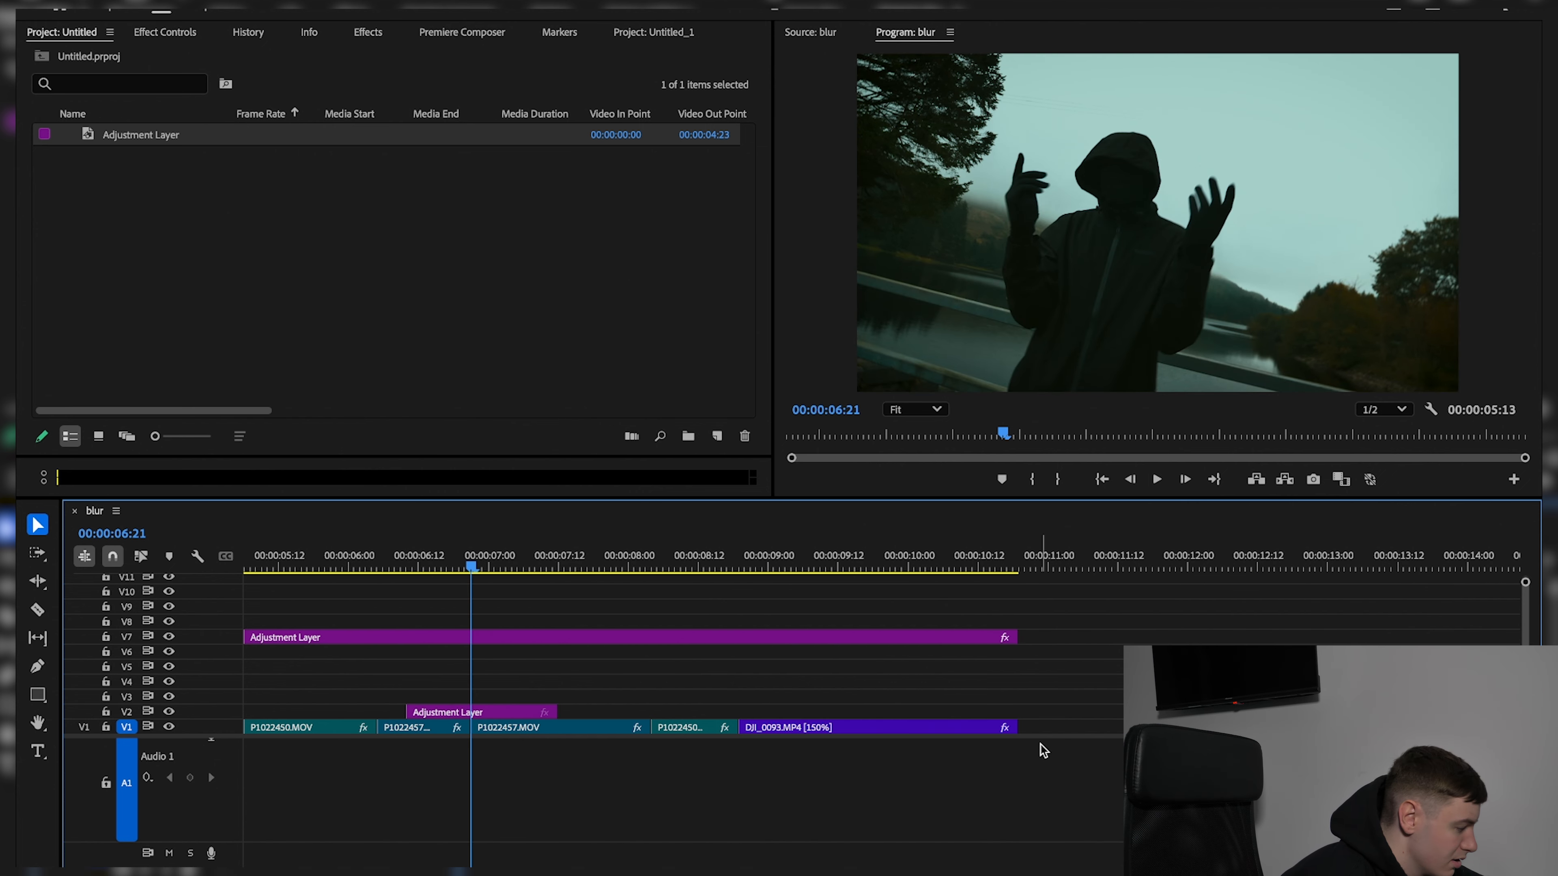
Find the Directional Blur effect by searching for "blur" and apply it to the adjustment layer on V2
{"action": "left_click", "coordinate": [682, 740]}
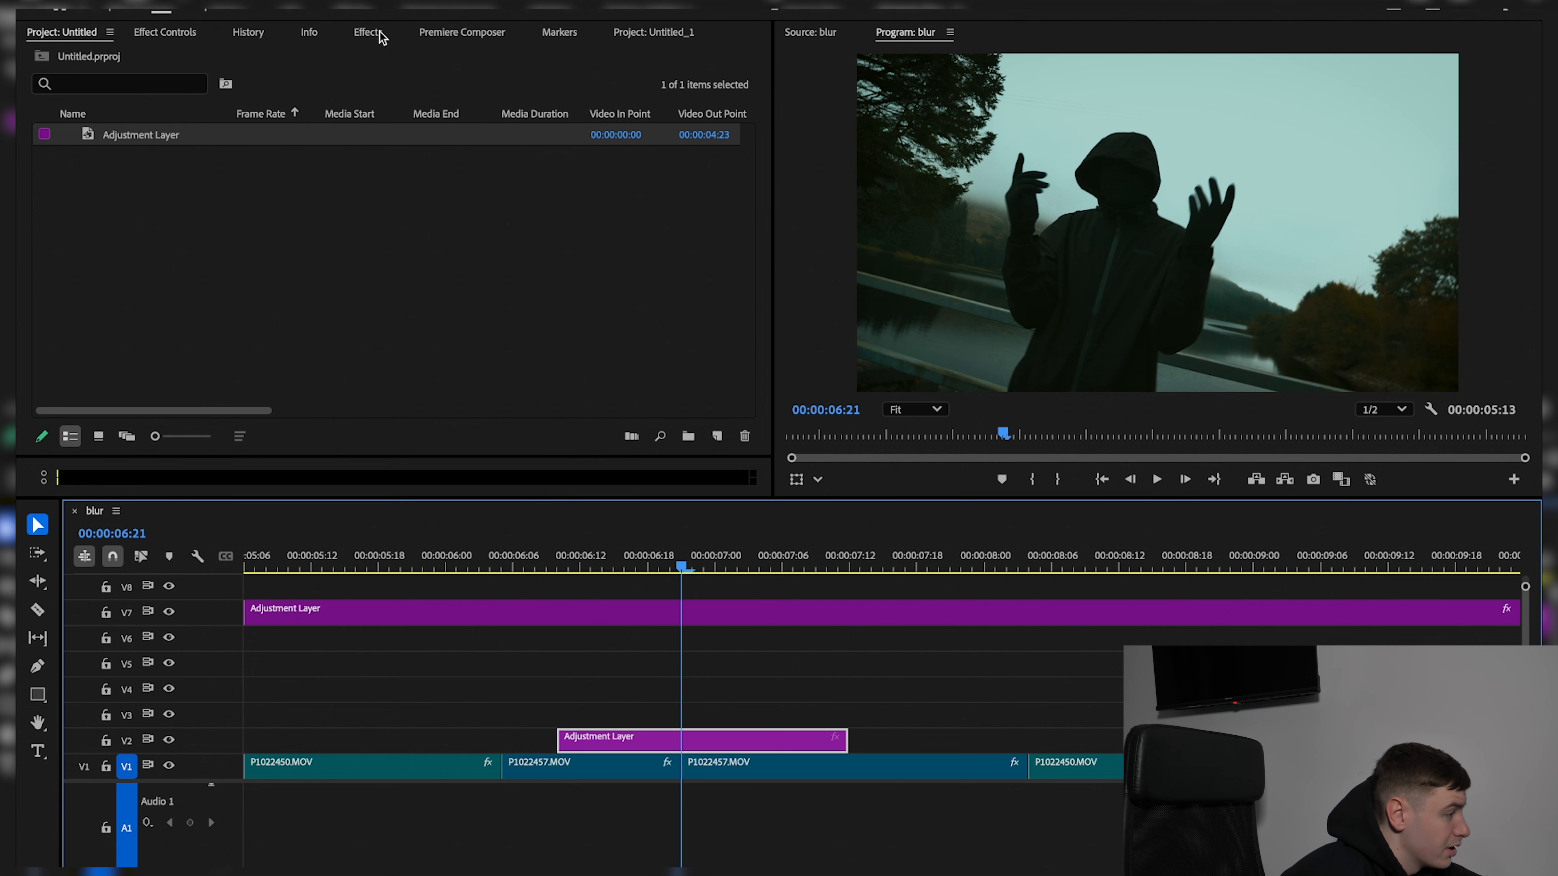
{"action": "left_click", "coordinate": [368, 32]}
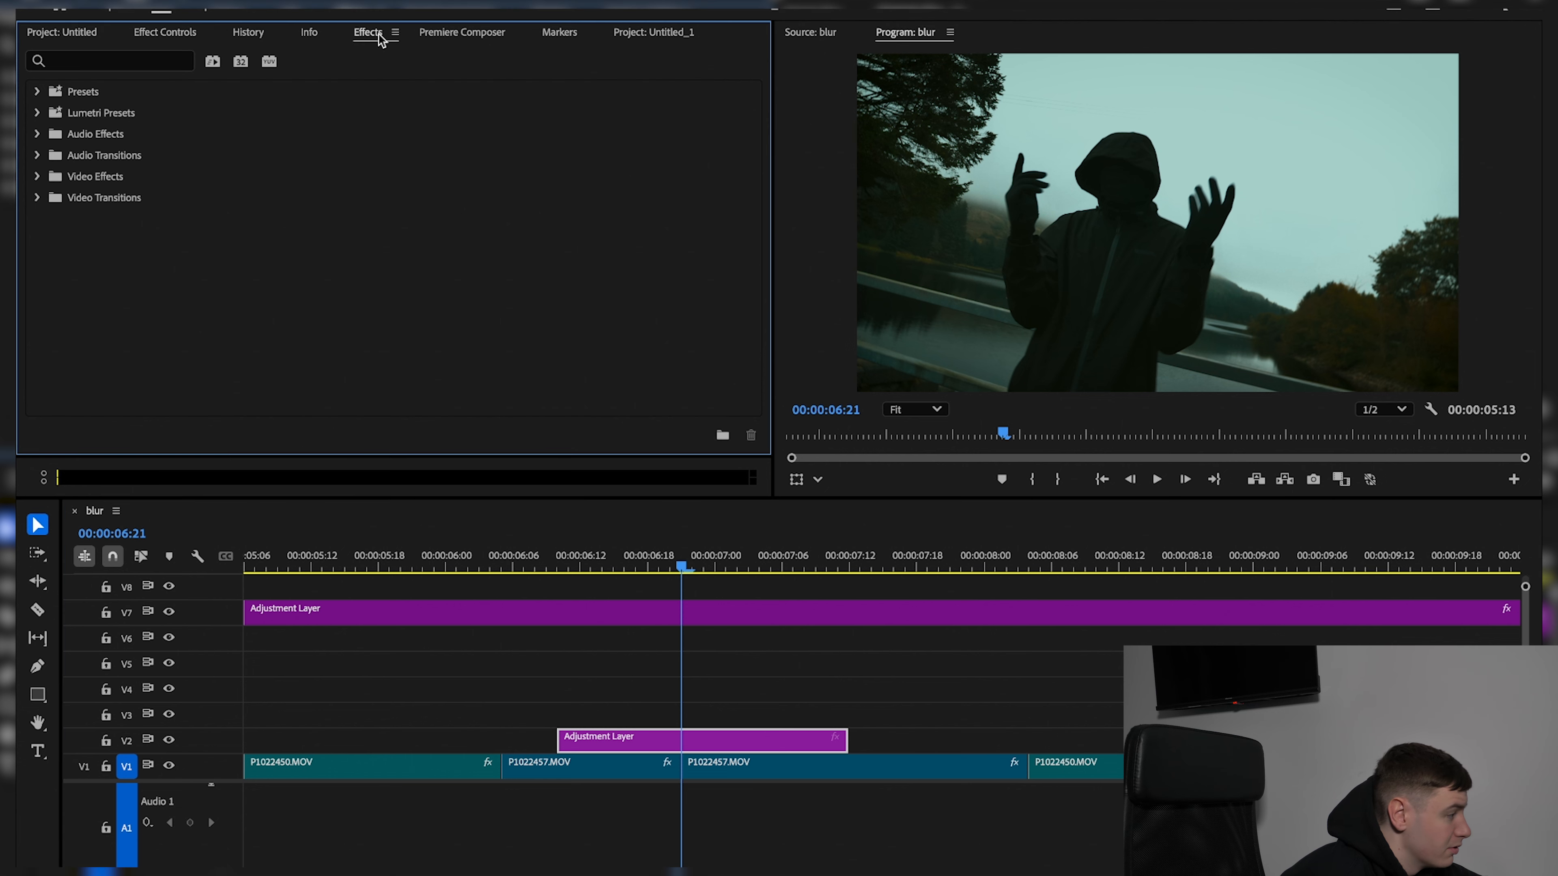
{"action": "left_click", "coordinate": [150, 60]}
{"action": "type", "text": "blur"}
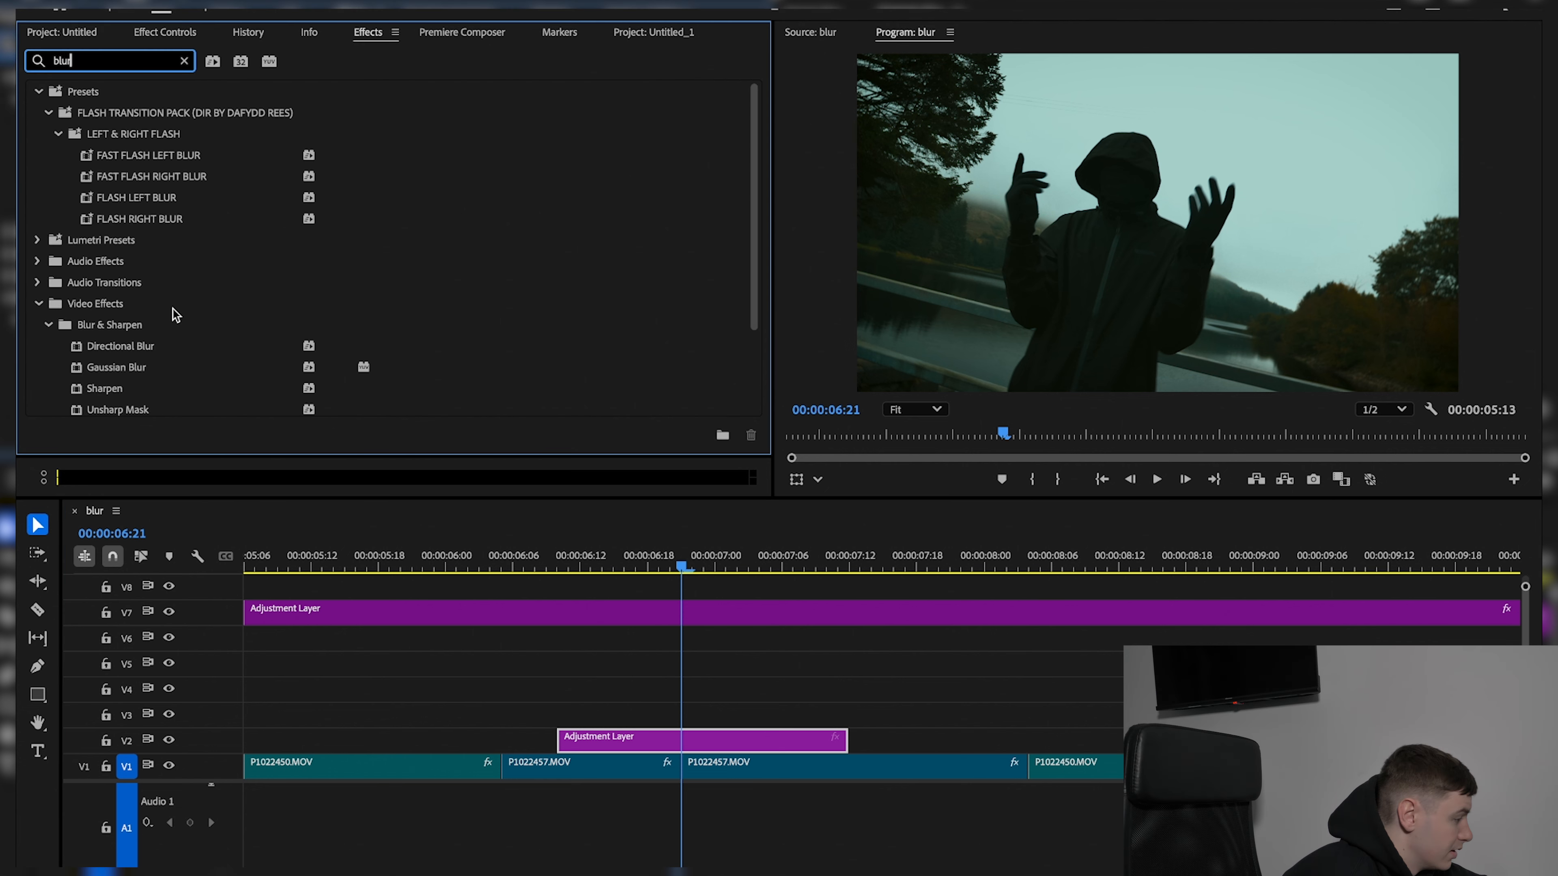
{"action": "scroll", "coordinate": [176, 315], "scroll_direction": "down", "scroll_amount": 3}
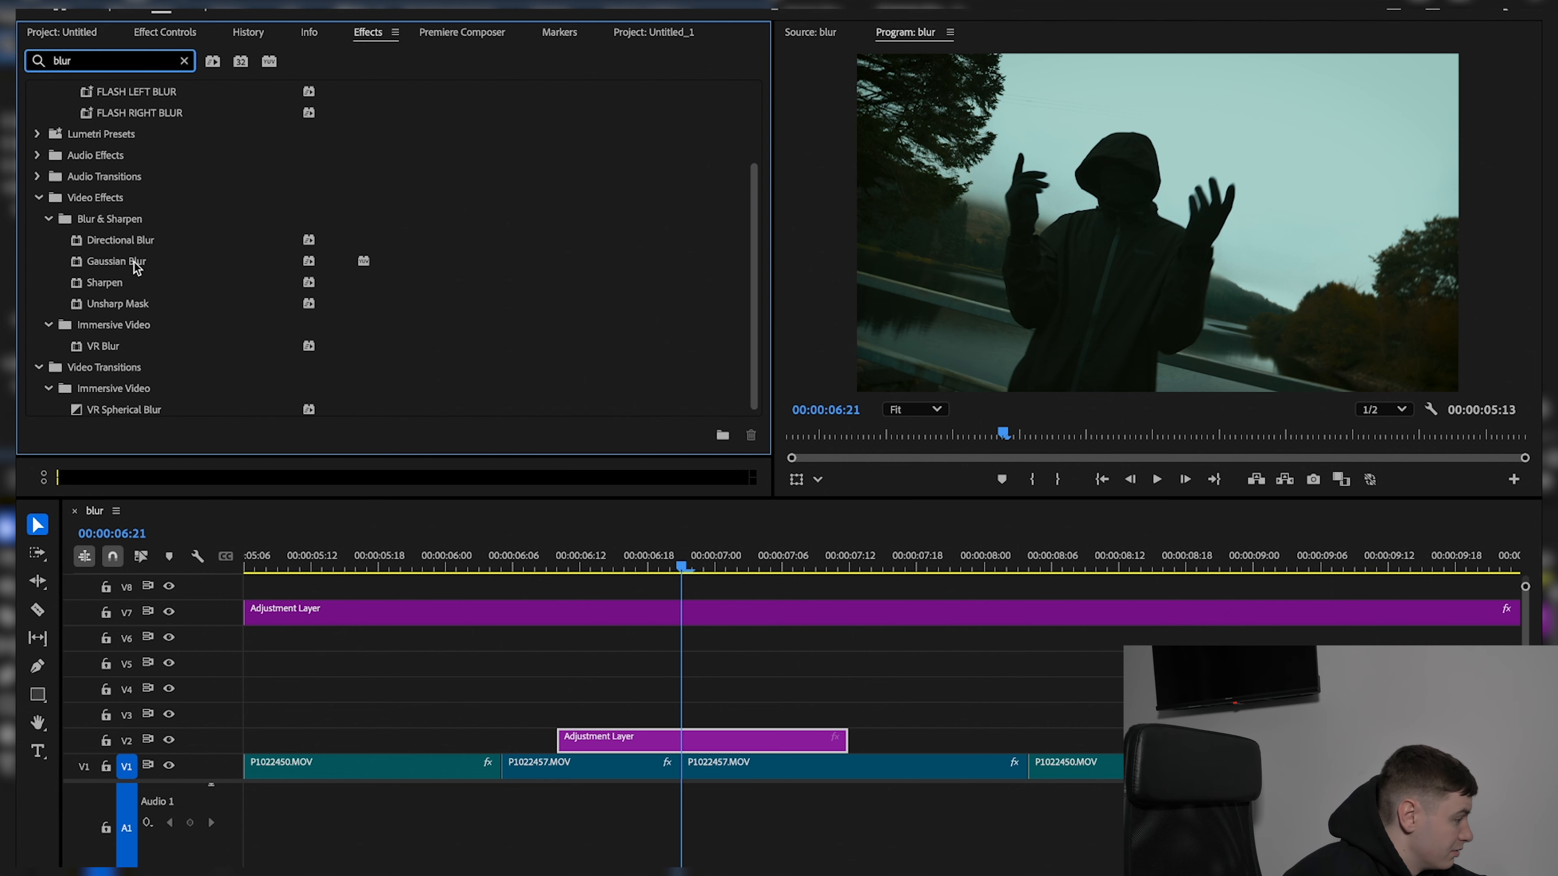
{"action": "left_click_drag", "start_coordinate": [126, 241], "coordinate": [681, 742]}
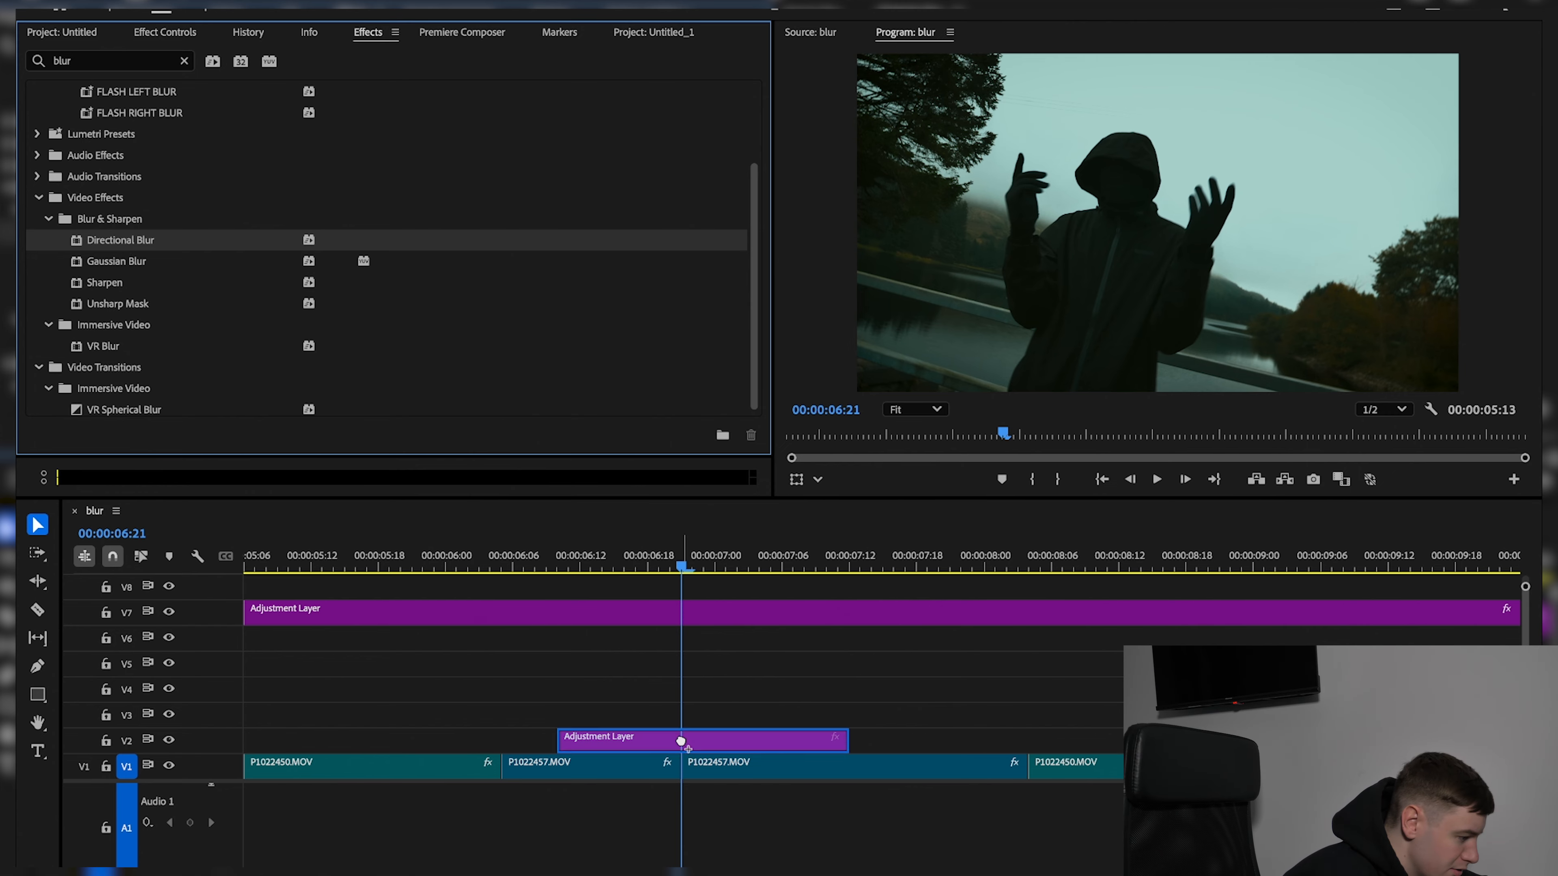
{"action": "left_click_drag", "start_coordinate": [682, 742], "coordinate": [682, 742]}
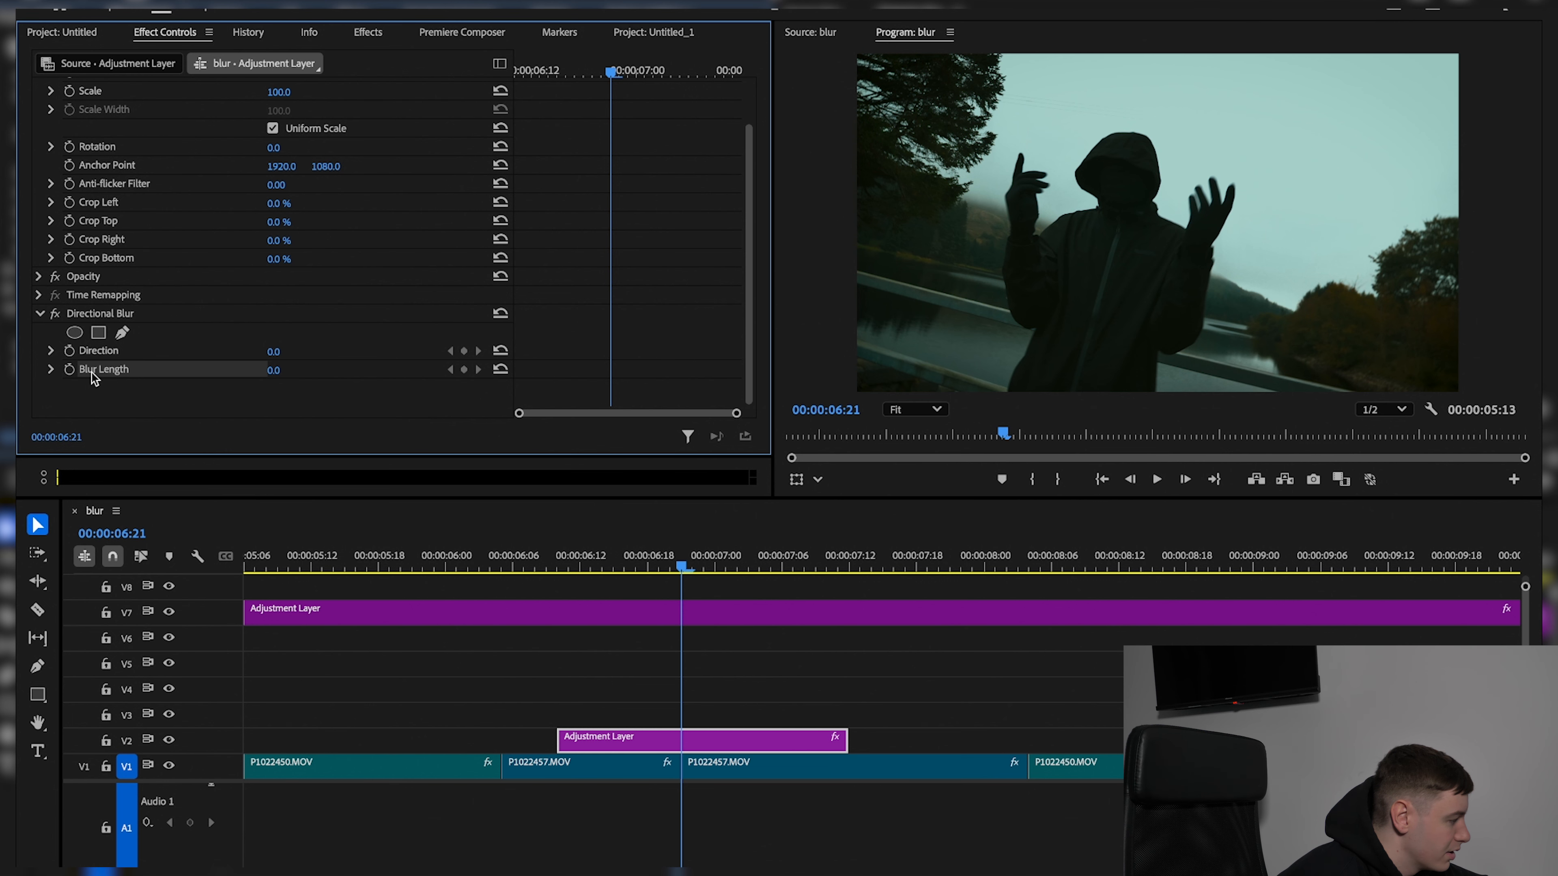
Keyframe the Directional Blur on the cut at 00:00:06:21 with Direction 90° and Blur Length 80
{"action": "left_click", "coordinate": [70, 371]}
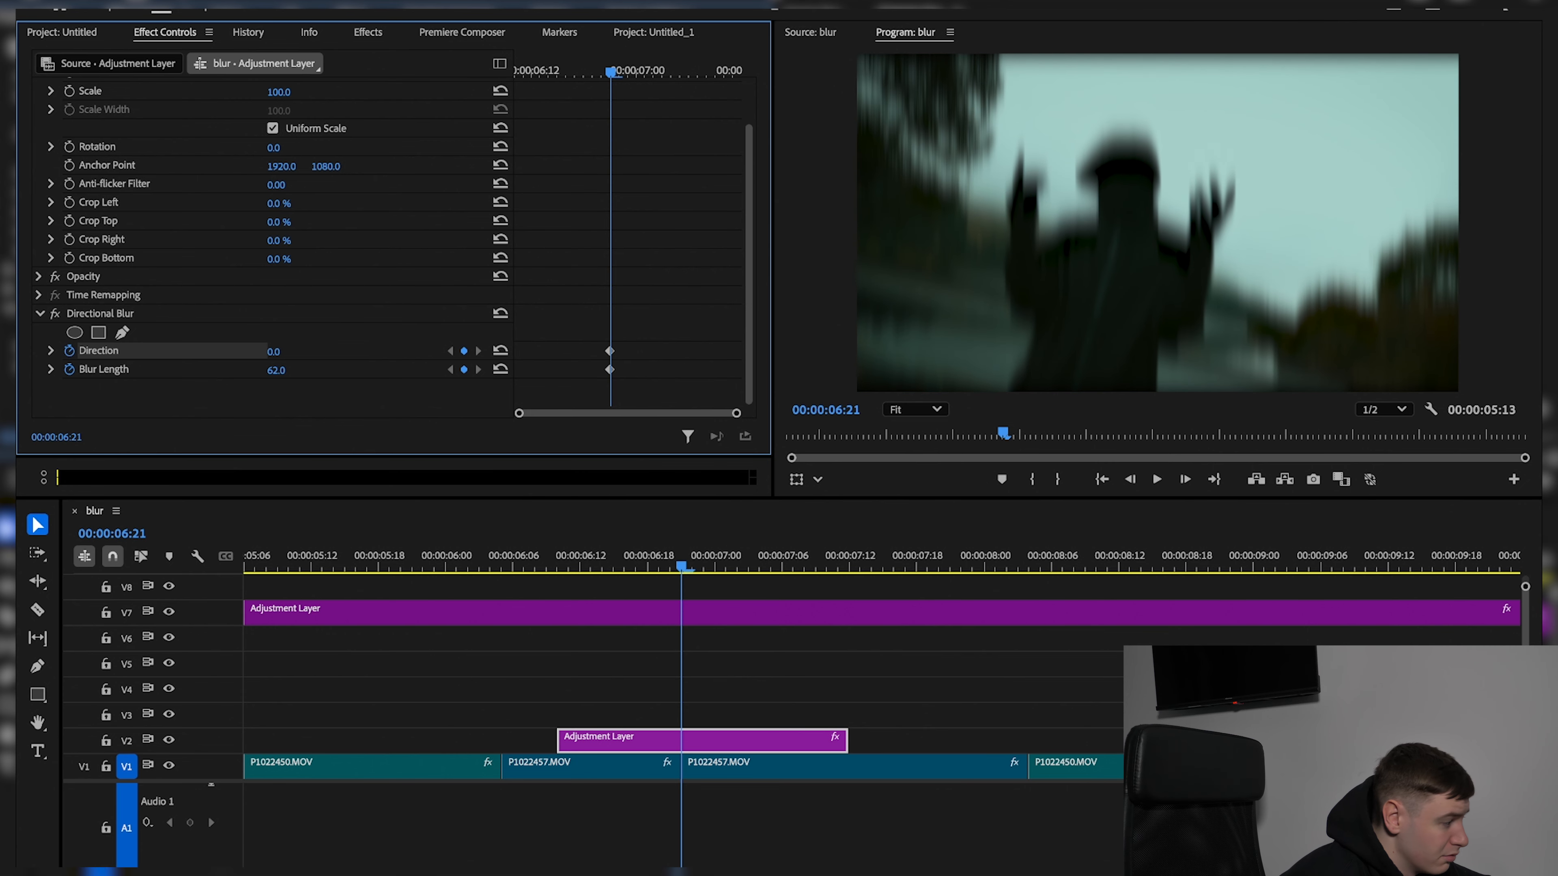
{"action": "mouse_move", "coordinate": [276, 370]}
{"action": "left_mouse_down"}
{"action": "mouse_move", "coordinate": [531, 370]}
{"action": "mouse_move", "coordinate": [258, 370]}
{"action": "mouse_move", "coordinate": [356, 370]}
{"action": "mouse_move", "coordinate": [284, 370]}
{"action": "left_mouse_up"}
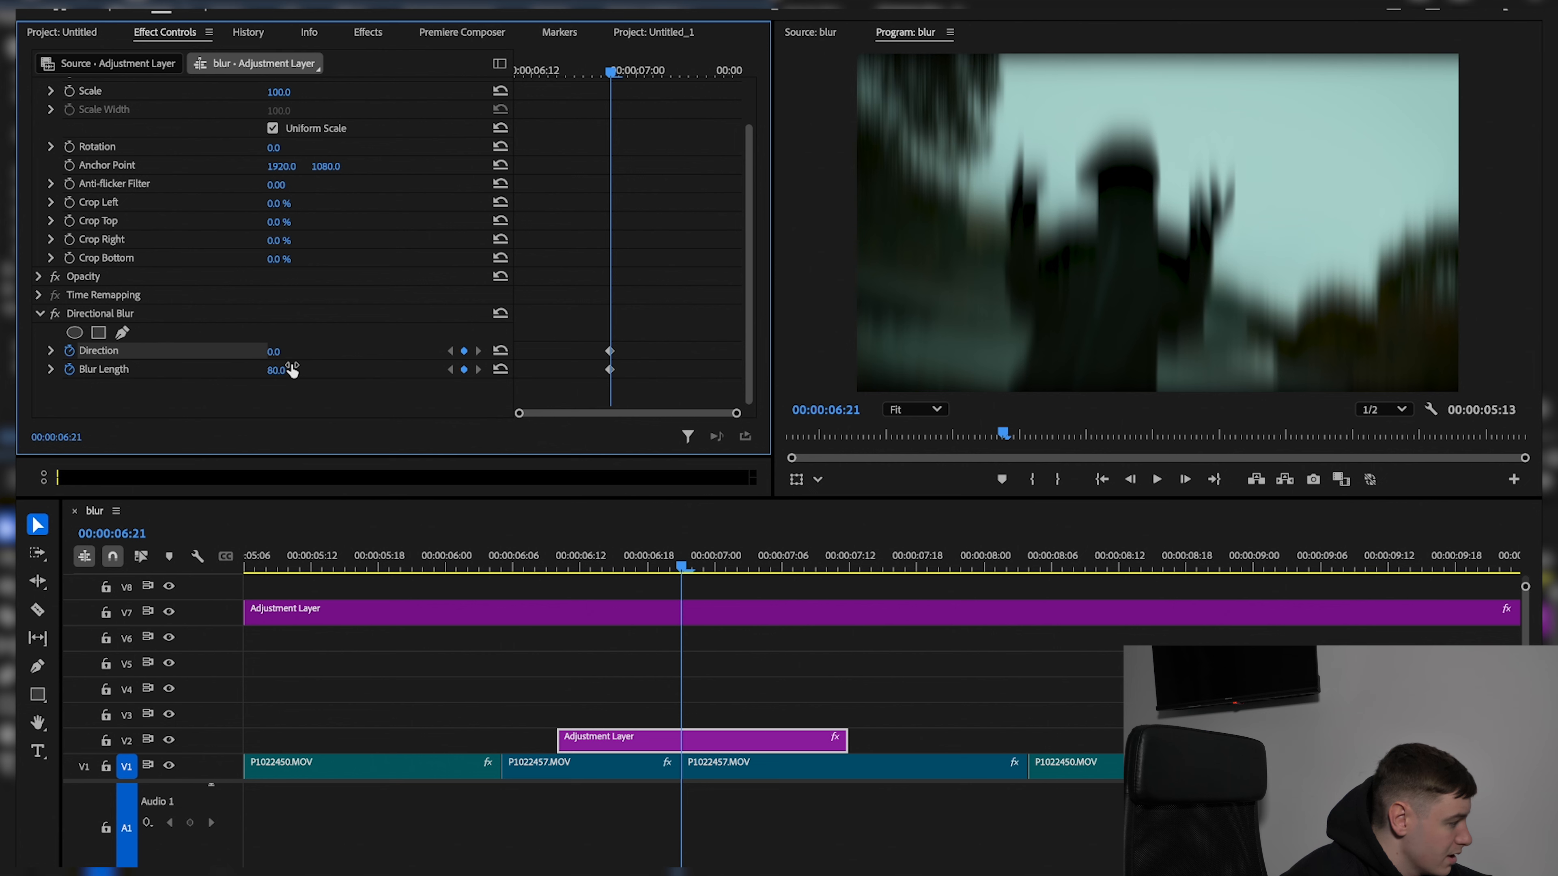
{"action": "left_click_drag", "start_coordinate": [273, 351], "coordinate": [327, 351]}
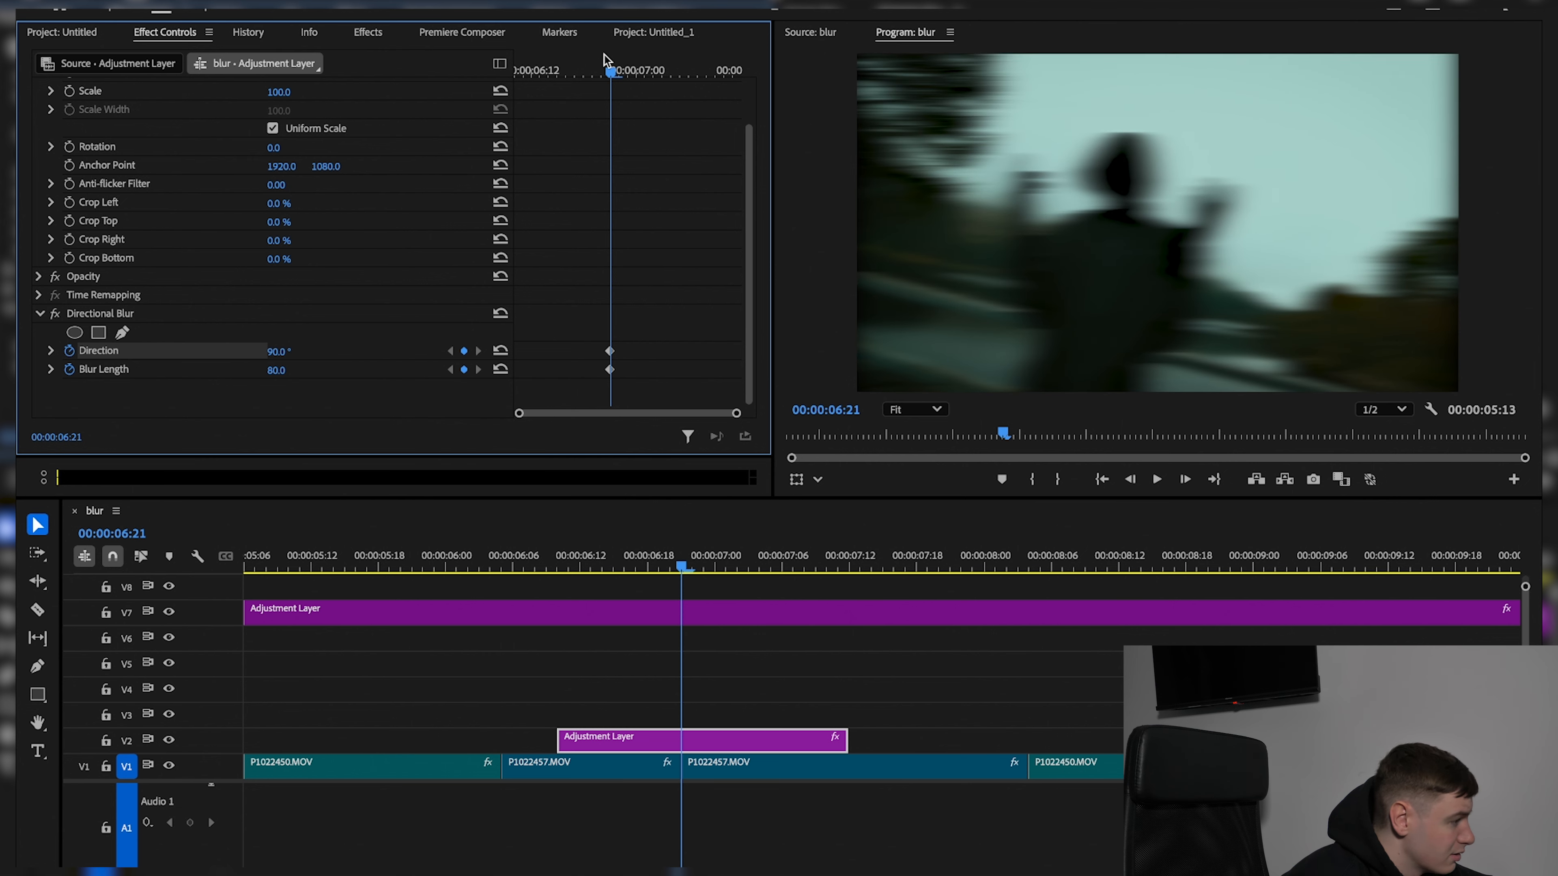
Add keyframes resetting Direction and Blur Length to 0 at 00:00:06:15 and 00:00:07:03, and play back the blur transition
{"action": "left_click_drag", "start_coordinate": [608, 72], "coordinate": [559, 77]}
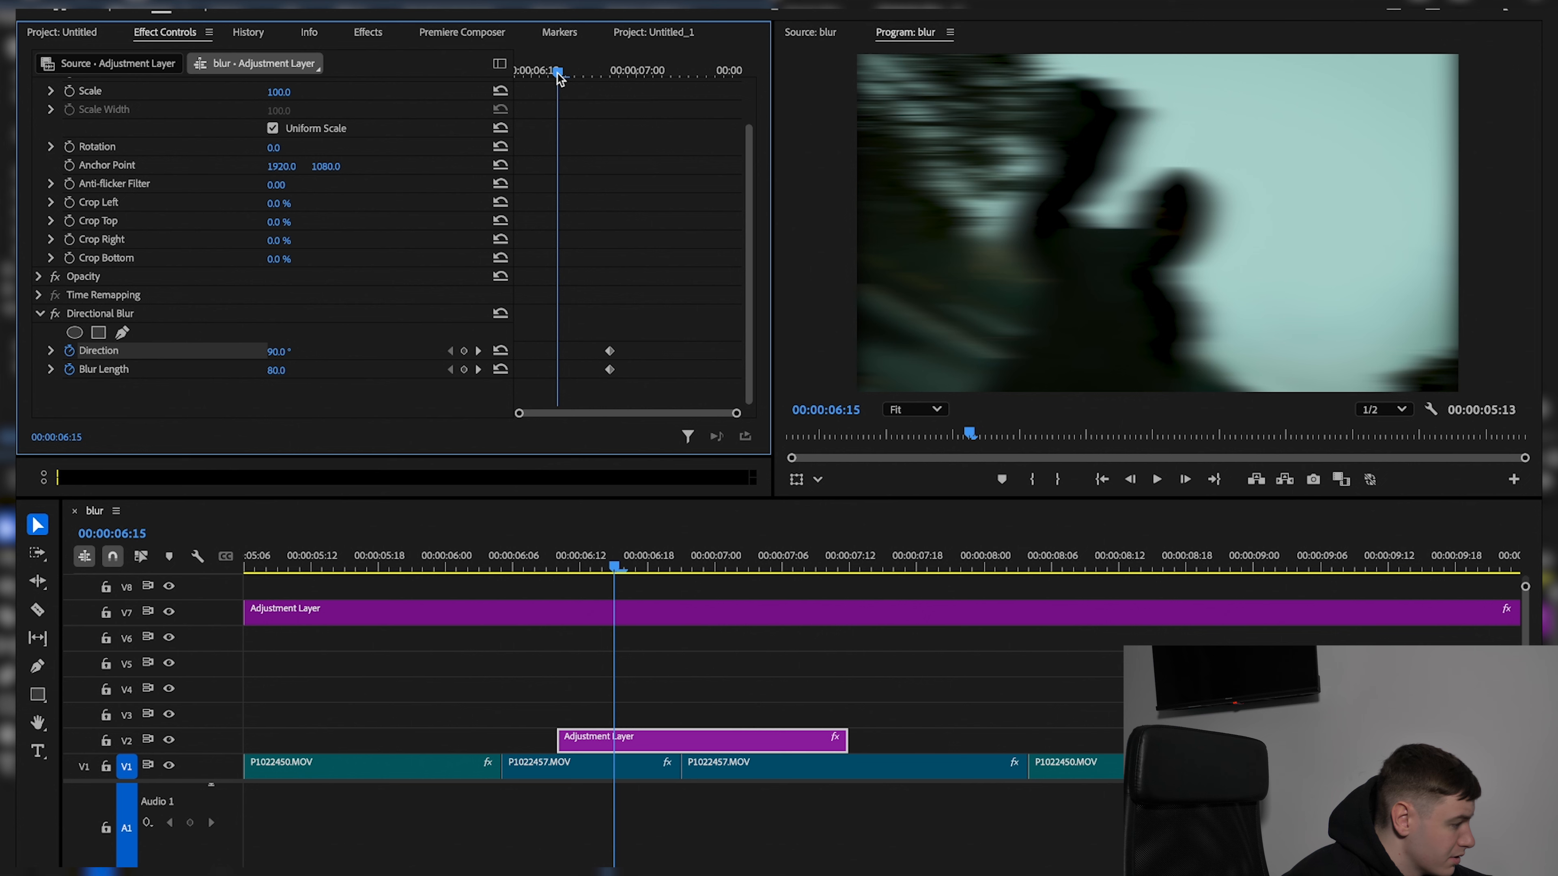
{"action": "left_click", "coordinate": [501, 350]}
{"action": "left_click", "coordinate": [501, 369]}
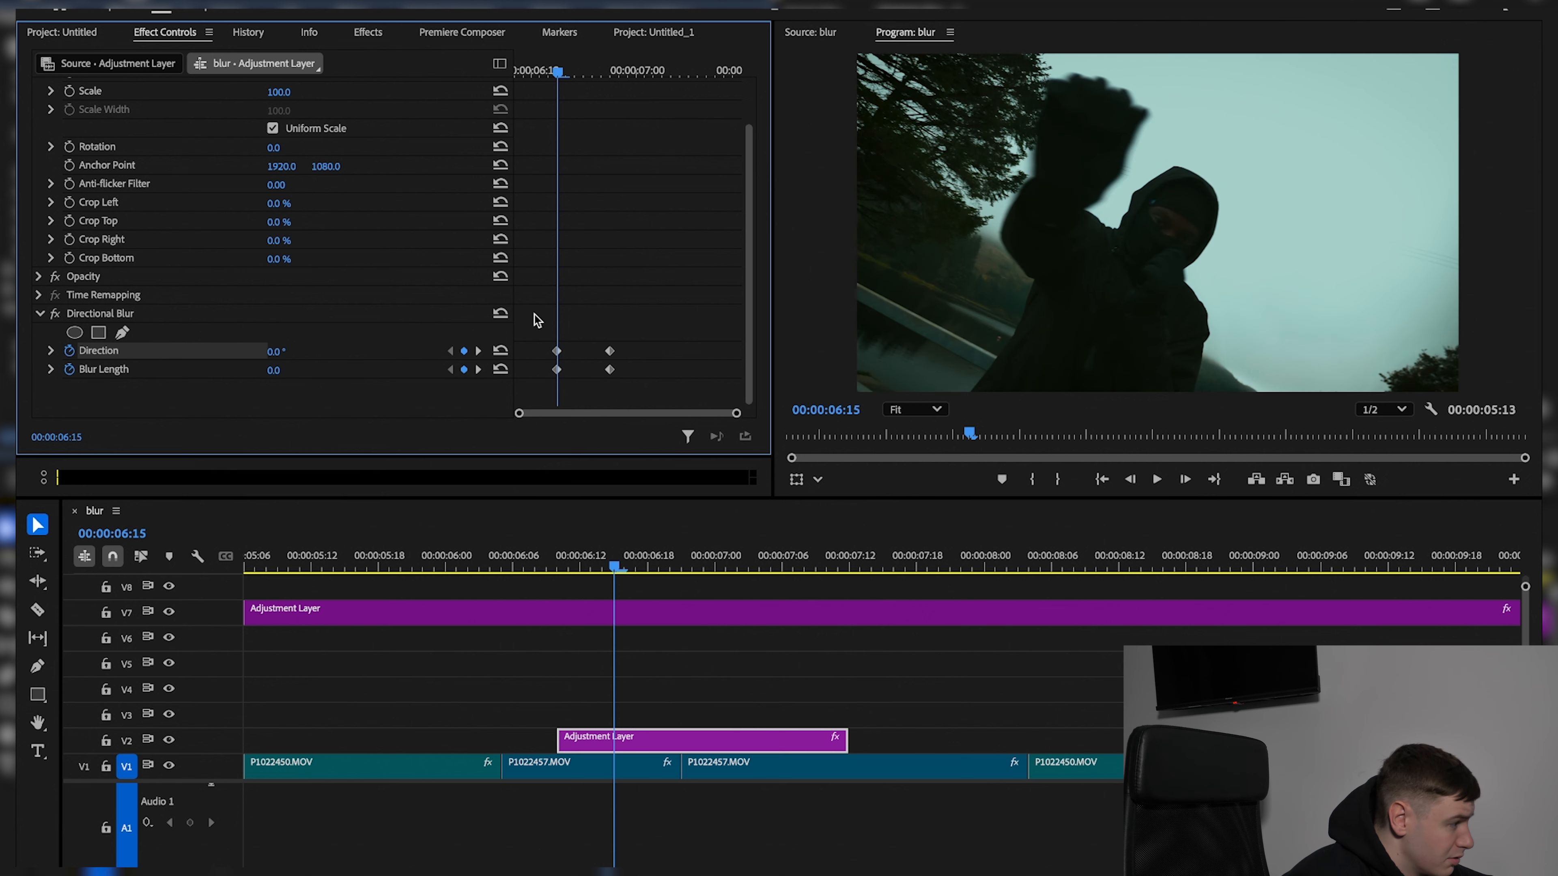
{"action": "left_click_drag", "start_coordinate": [560, 72], "coordinate": [660, 100]}
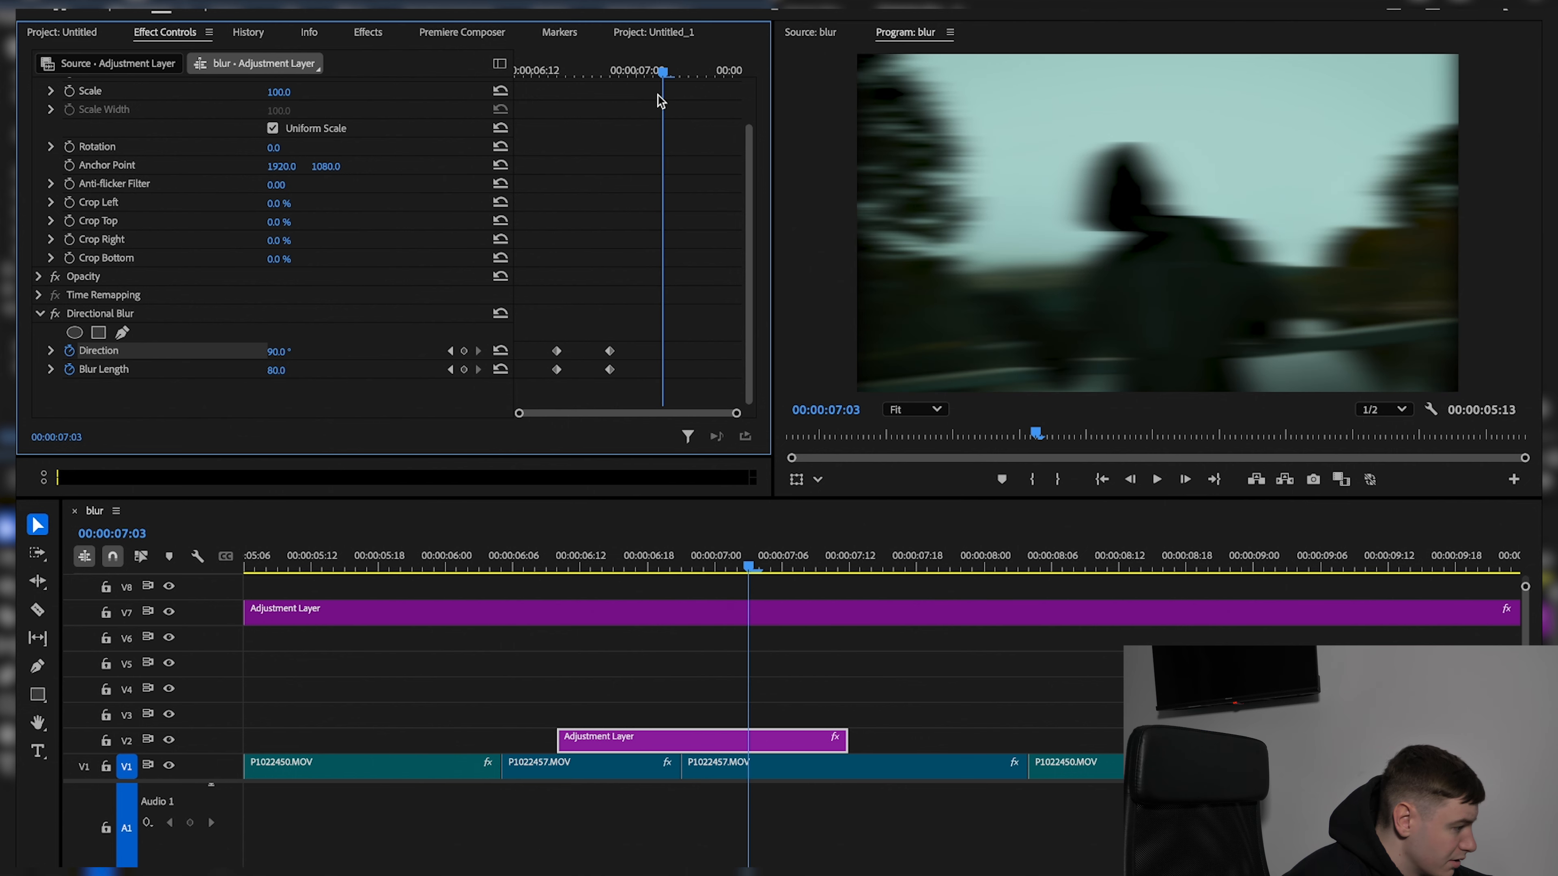
{"action": "left_click", "coordinate": [502, 352]}
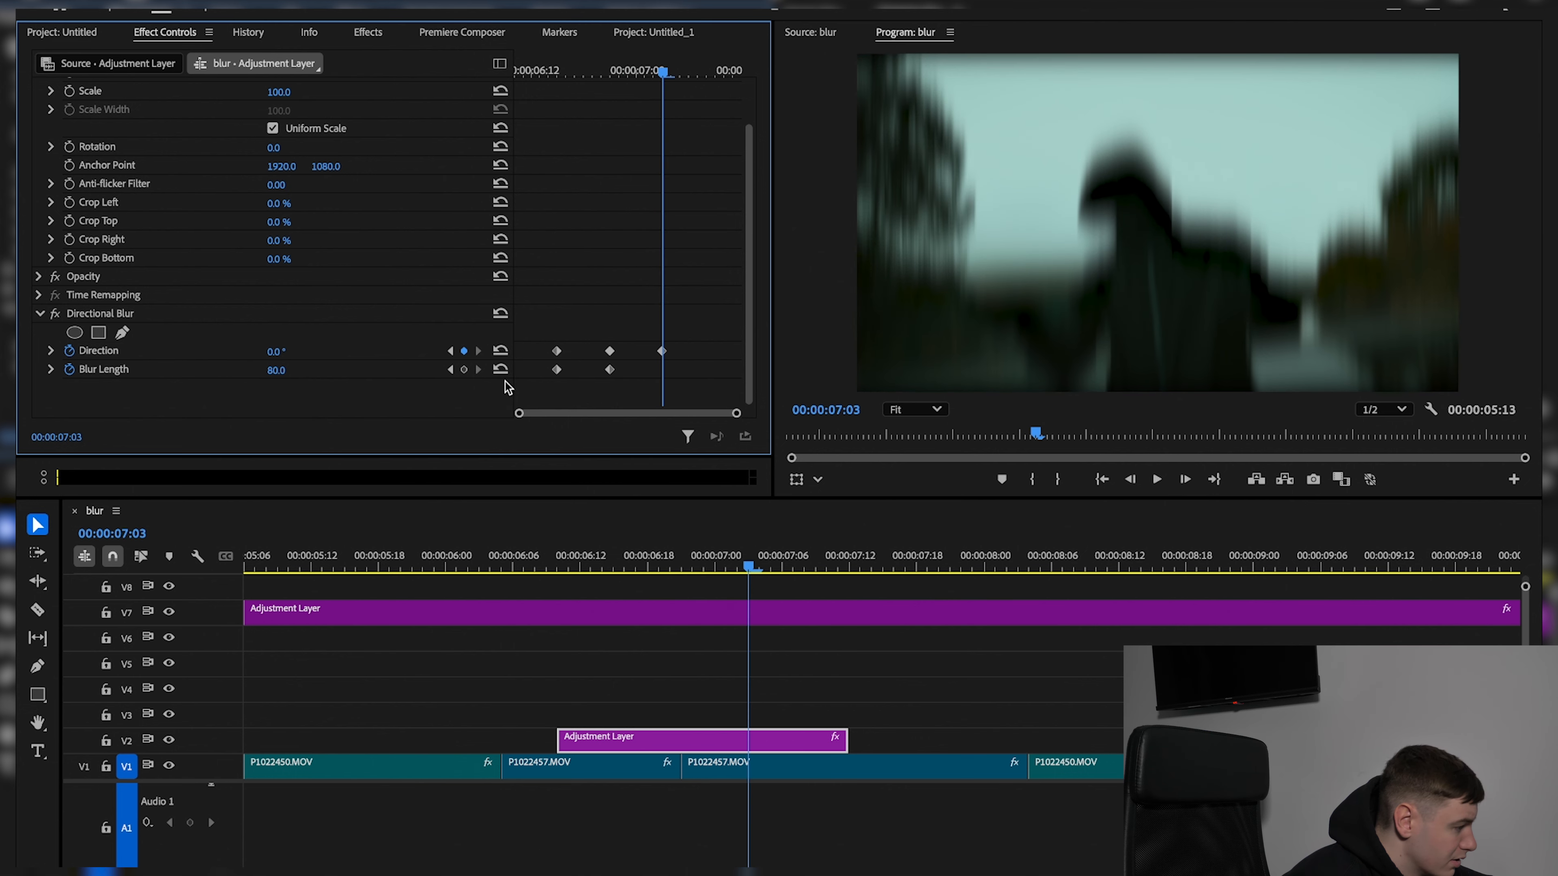
{"action": "left_click", "coordinate": [502, 370]}
{"action": "left_click_drag", "start_coordinate": [662, 71], "coordinate": [517, 68]}
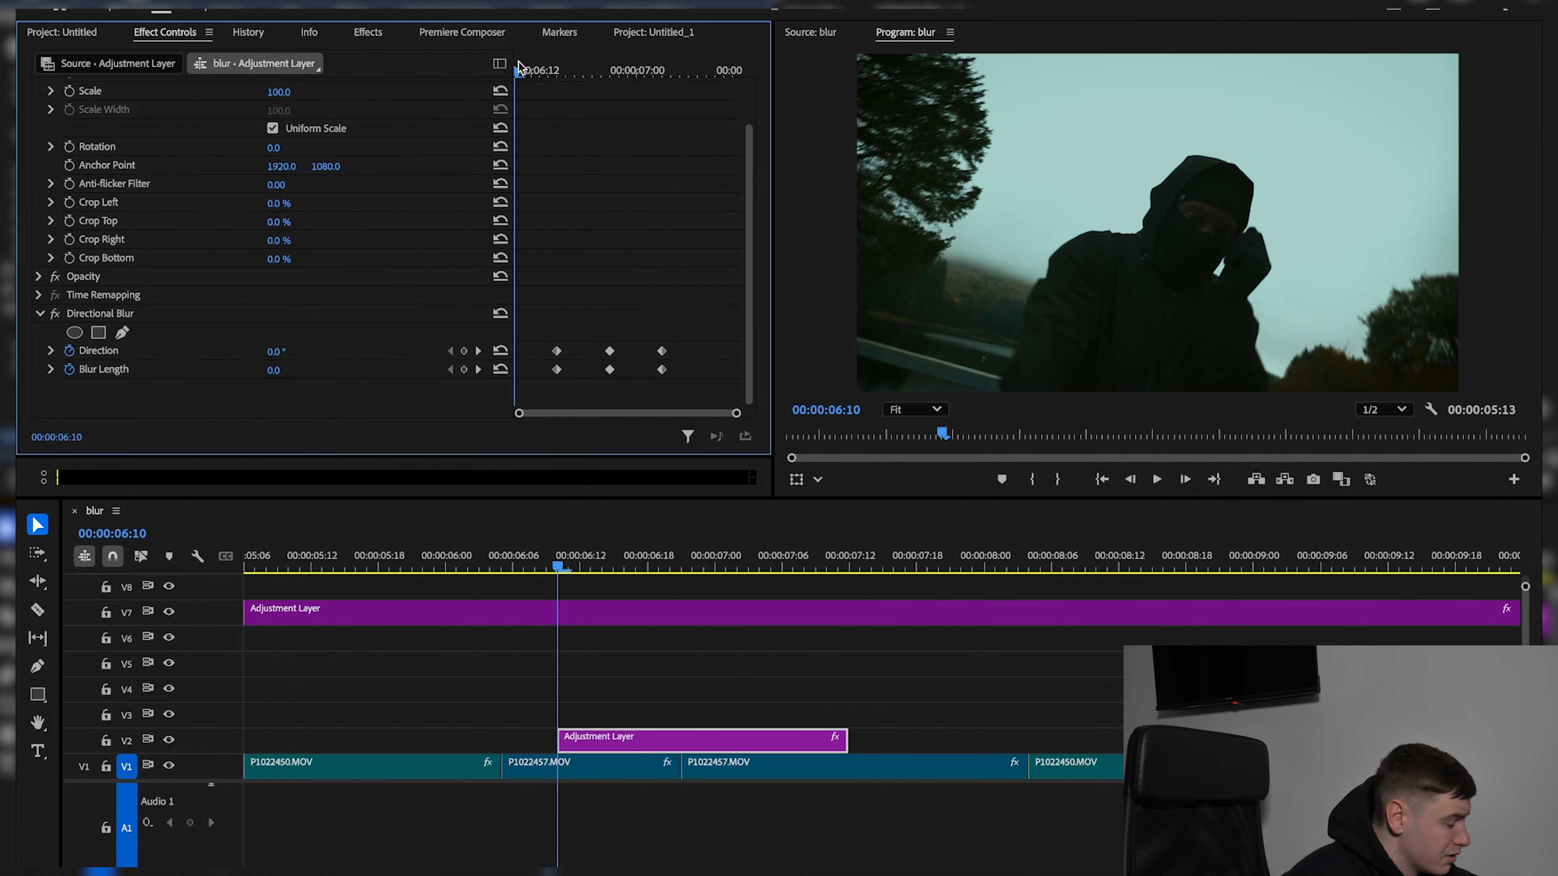
{"action": "key", "text": "space"}
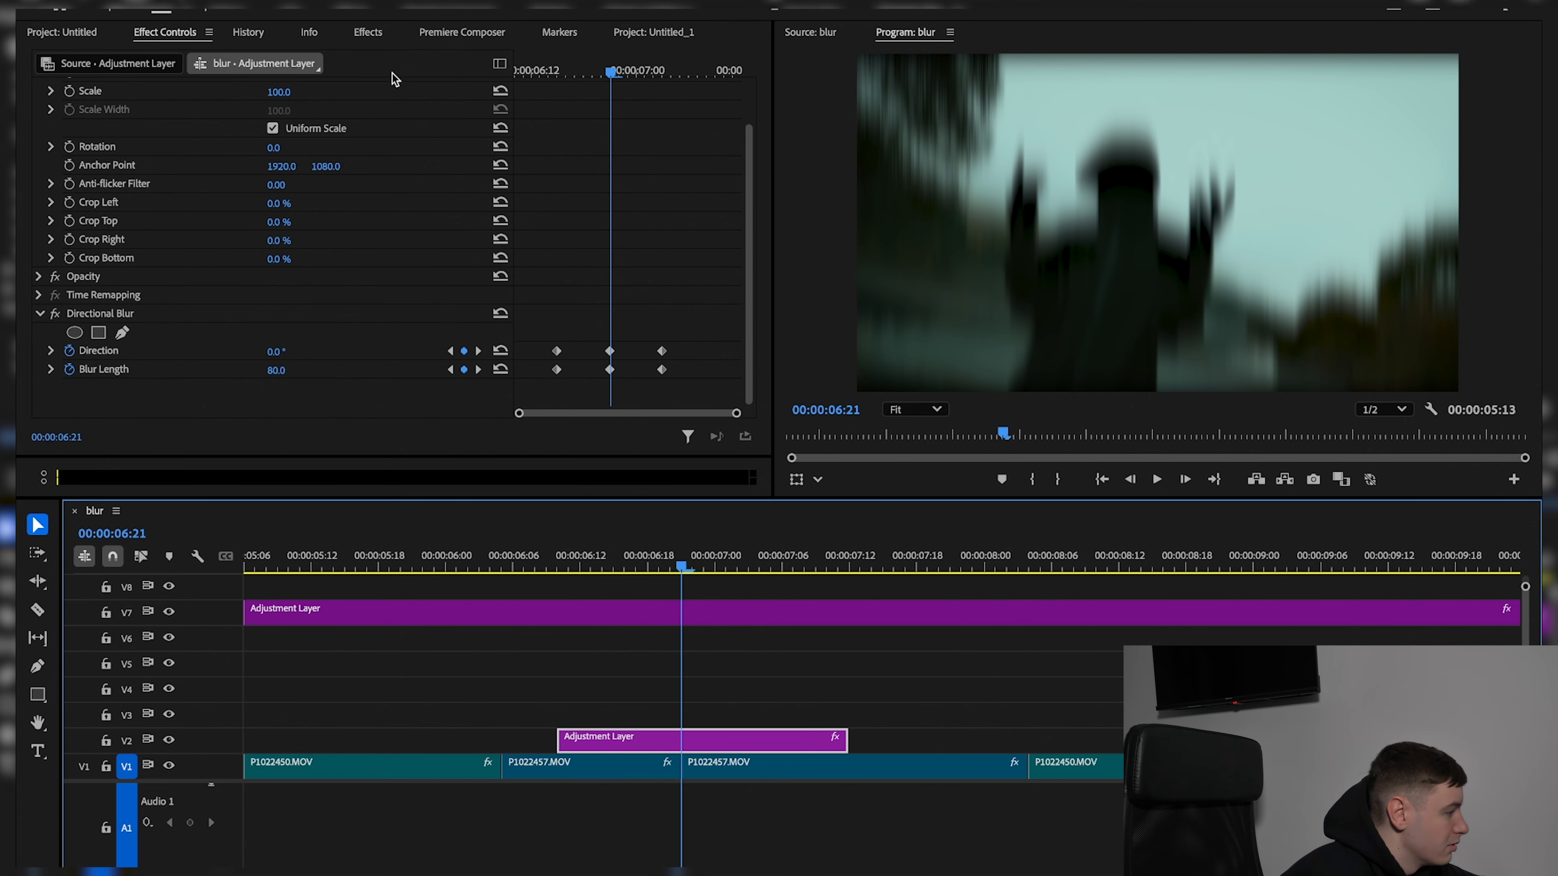
Find the Brightness & Contrast effect by searching for "brigh" and apply it to the adjustment layer on V2
{"action": "left_click", "coordinate": [369, 34]}
{"action": "left_click", "coordinate": [183, 61]}
{"action": "type", "text": "brigh"}
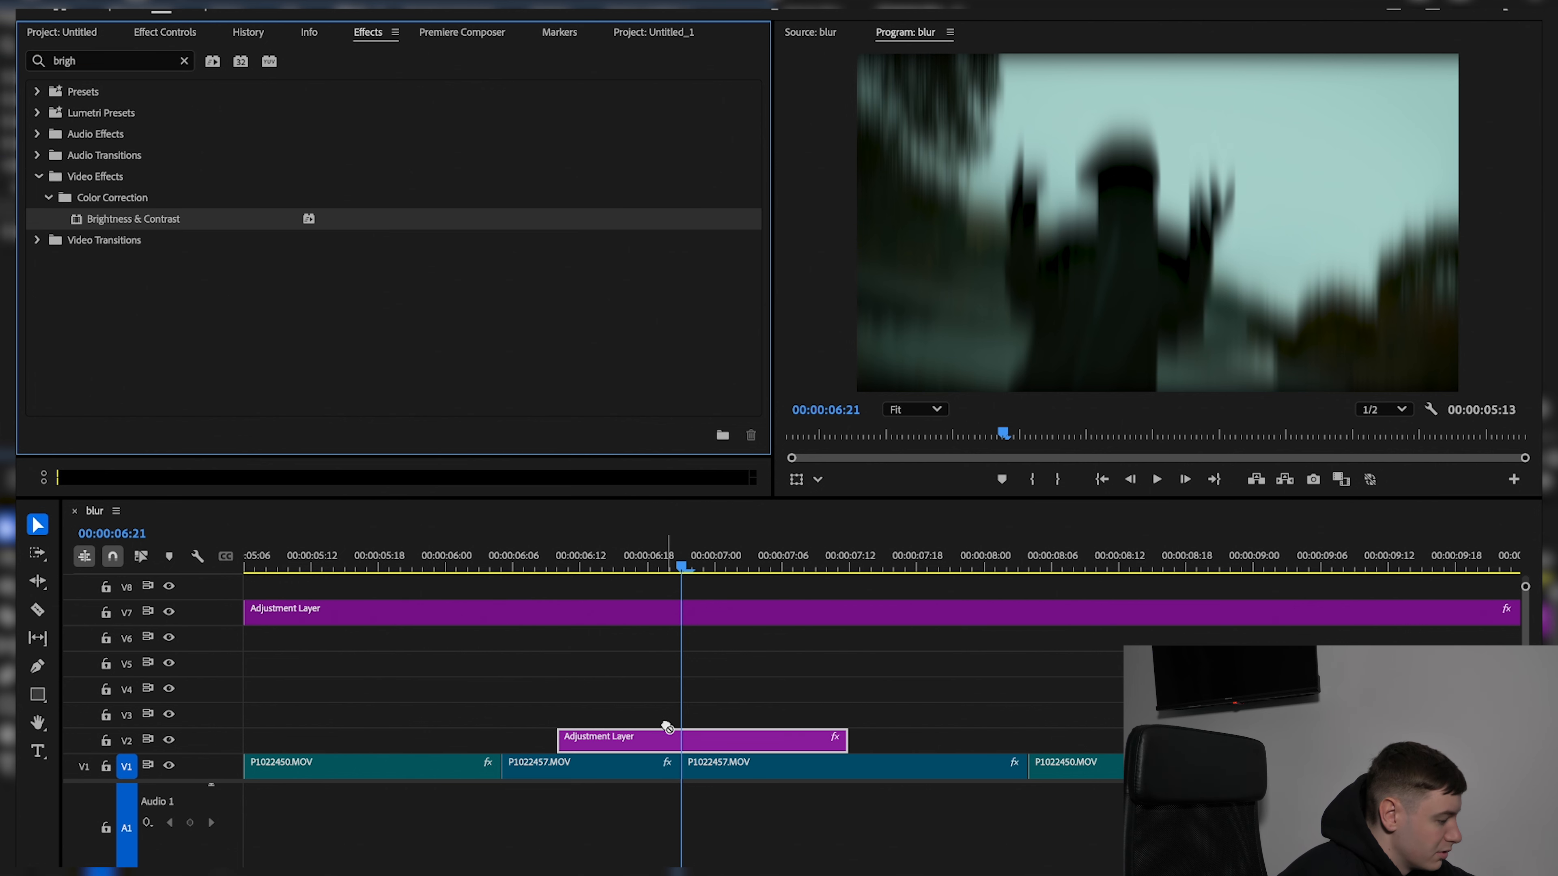
{"action": "left_click_drag", "start_coordinate": [667, 728], "coordinate": [678, 744]}
{"action": "left_click", "coordinate": [164, 34]}
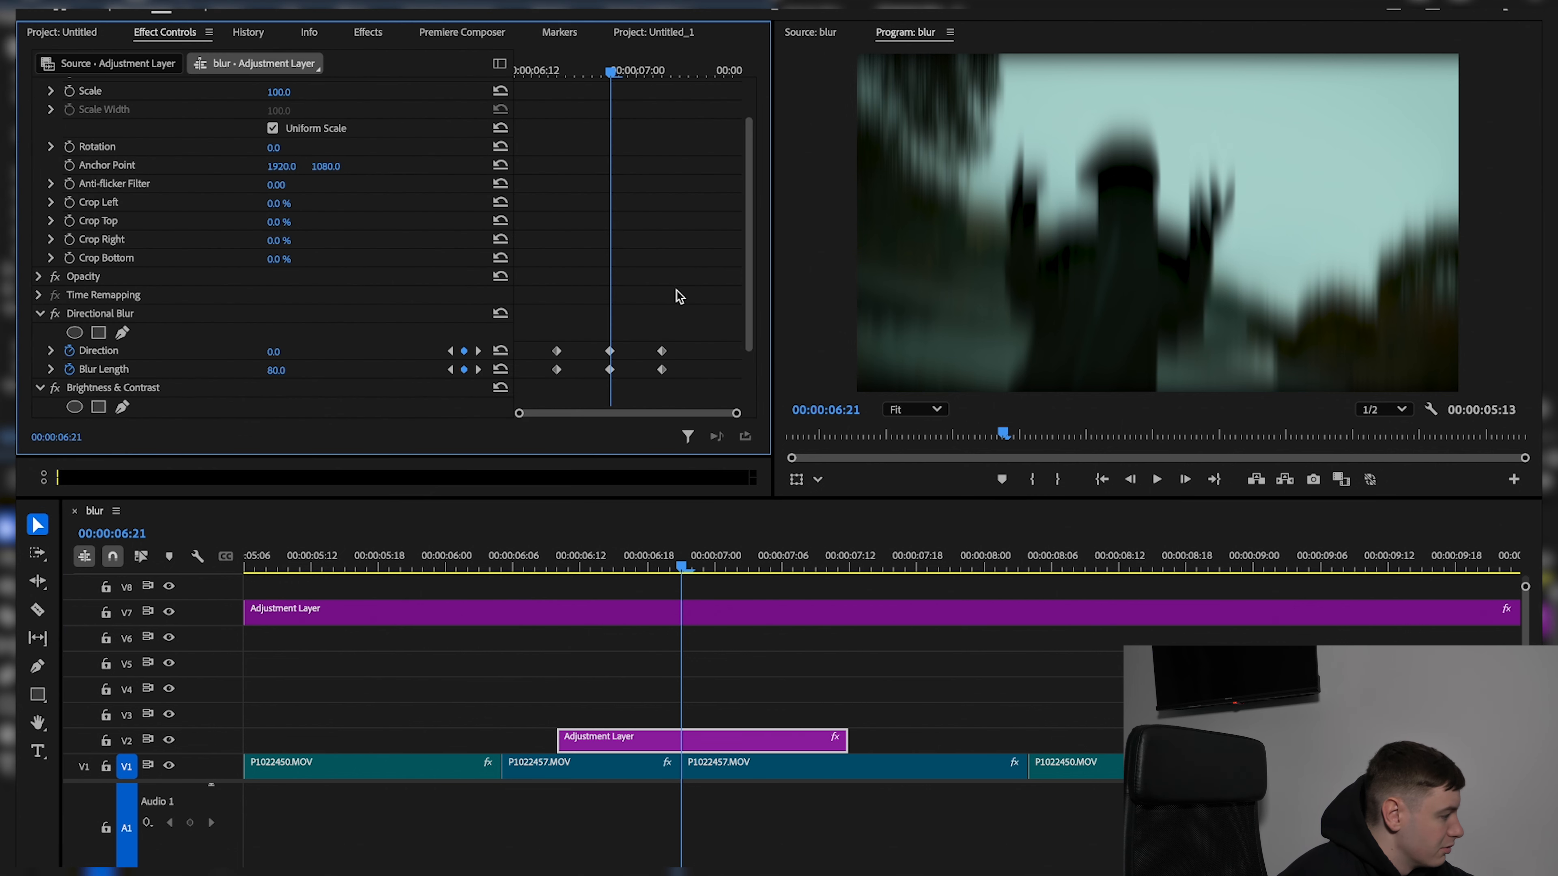
Keyframe Brightness & Contrast on the cut at 00:00:06:21 with Brightness about 48 and Contrast about 43
{"action": "left_click", "coordinate": [40, 314]}
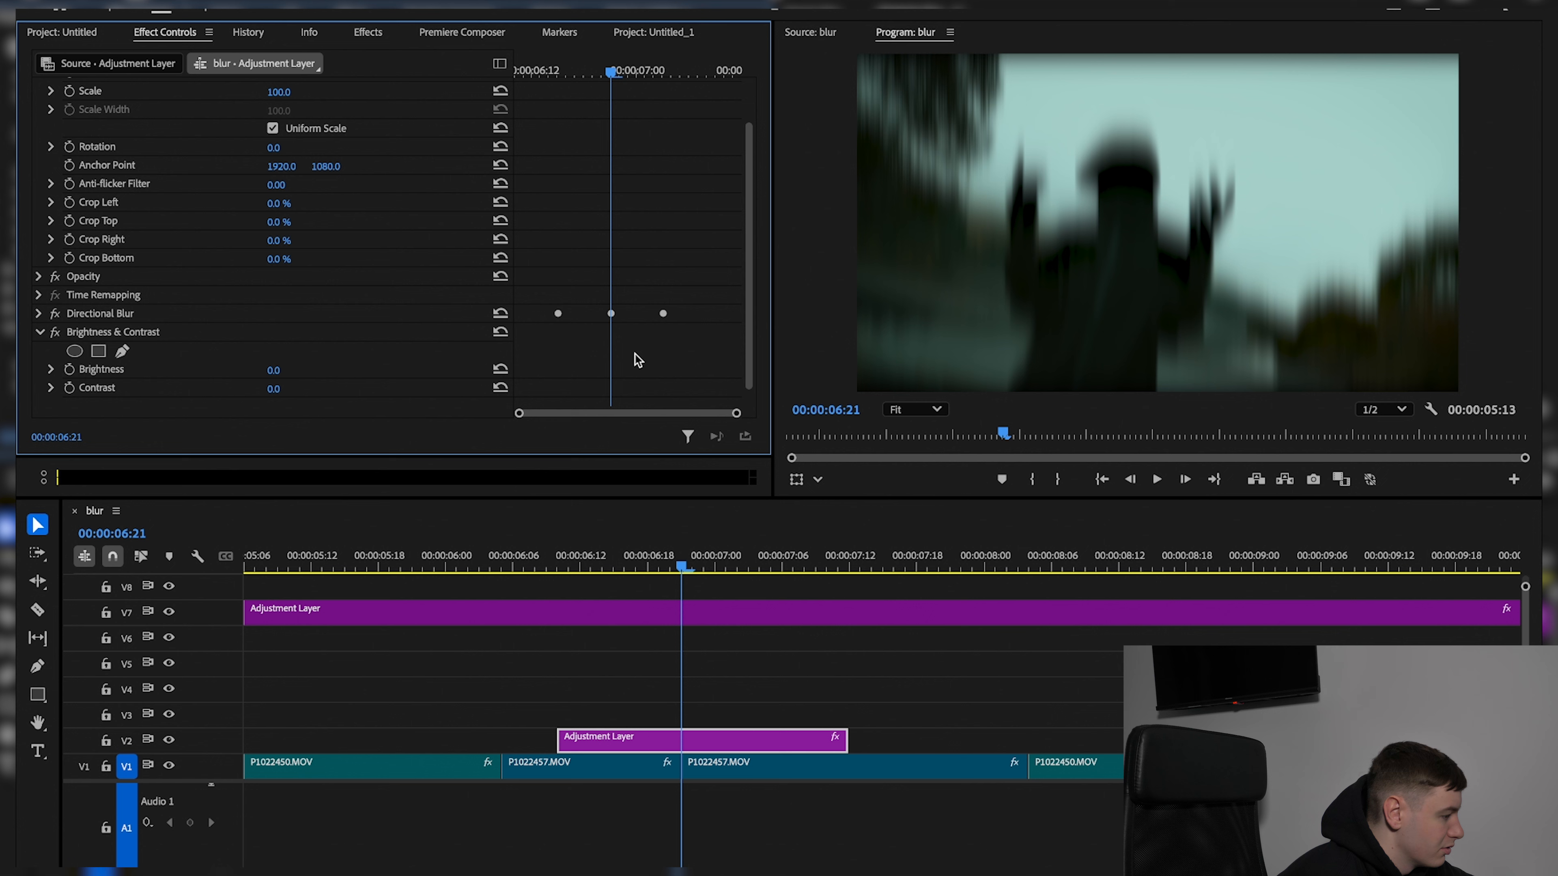
{"action": "scroll", "coordinate": [637, 359], "scroll_direction": "down", "scroll_amount": 1}
{"action": "left_click", "coordinate": [702, 737]}
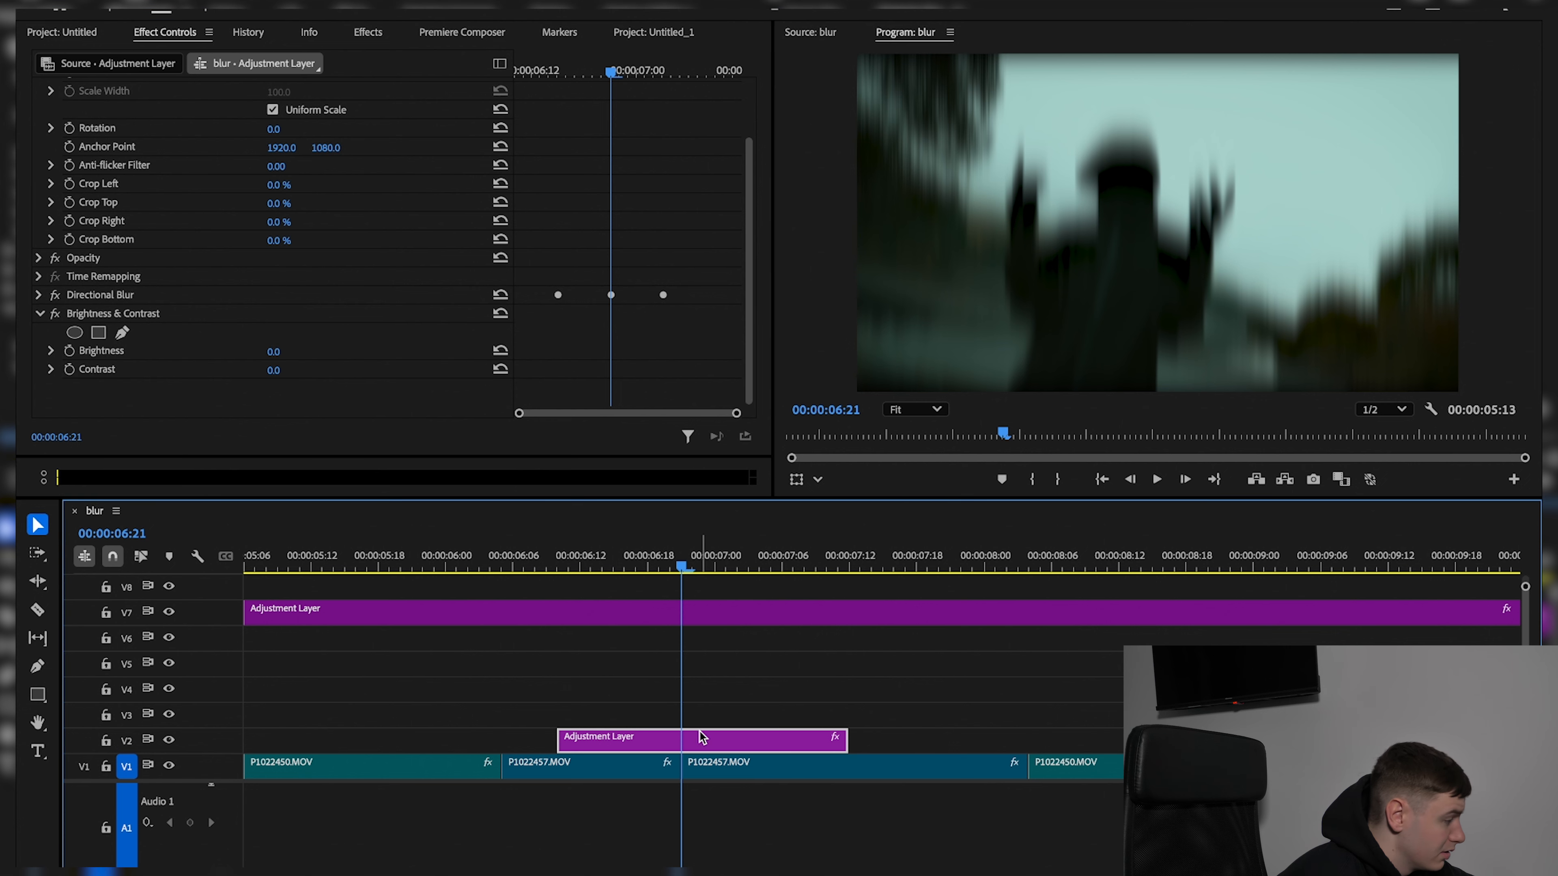
{"action": "left_click", "coordinate": [69, 369]}
{"action": "left_click", "coordinate": [69, 351]}
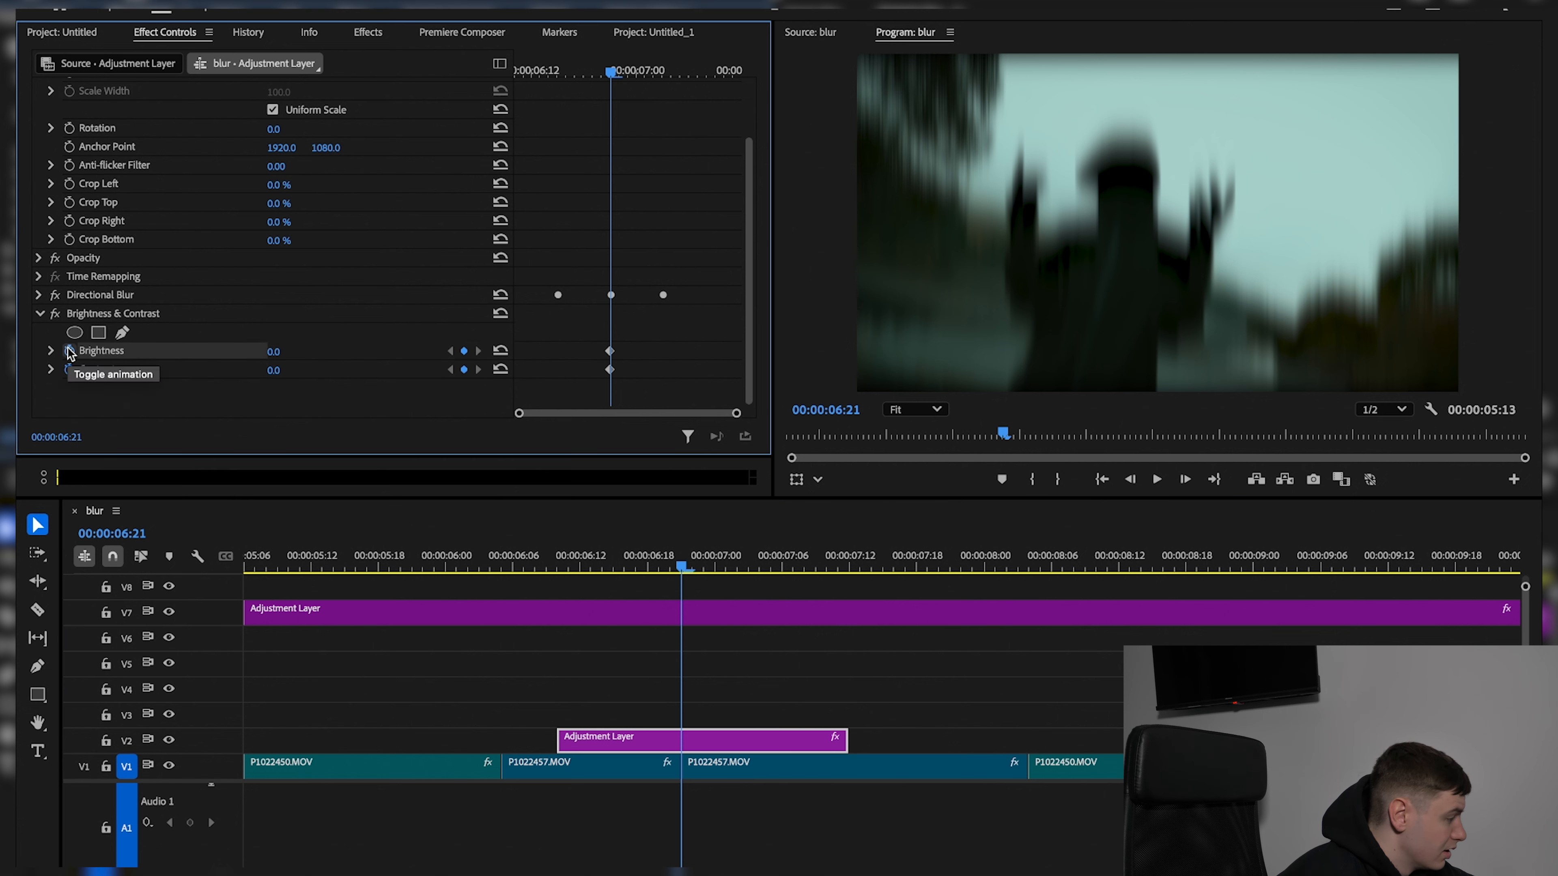
{"action": "left_click_drag", "start_coordinate": [276, 371], "coordinate": [307, 371]}
{"action": "left_click_drag", "start_coordinate": [274, 352], "coordinate": [308, 352]}
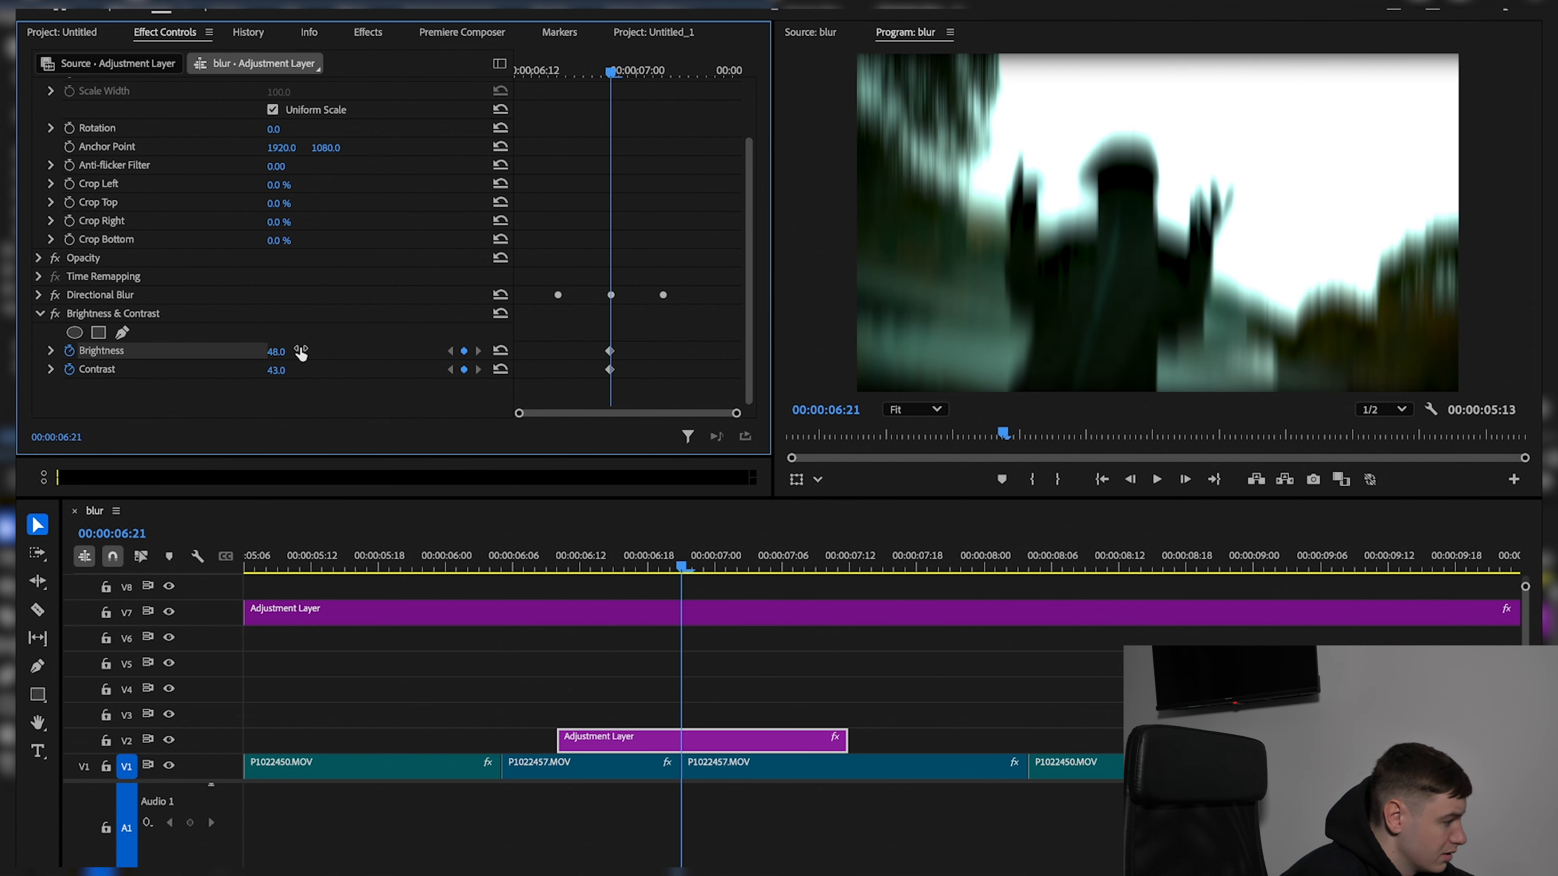
Add keyframes resetting Brightness and Contrast to 0 at 00:00:06:16 and 00:00:07:02, and return the playhead to the transition's start
{"action": "left_click_drag", "start_coordinate": [609, 61], "coordinate": [569, 75]}
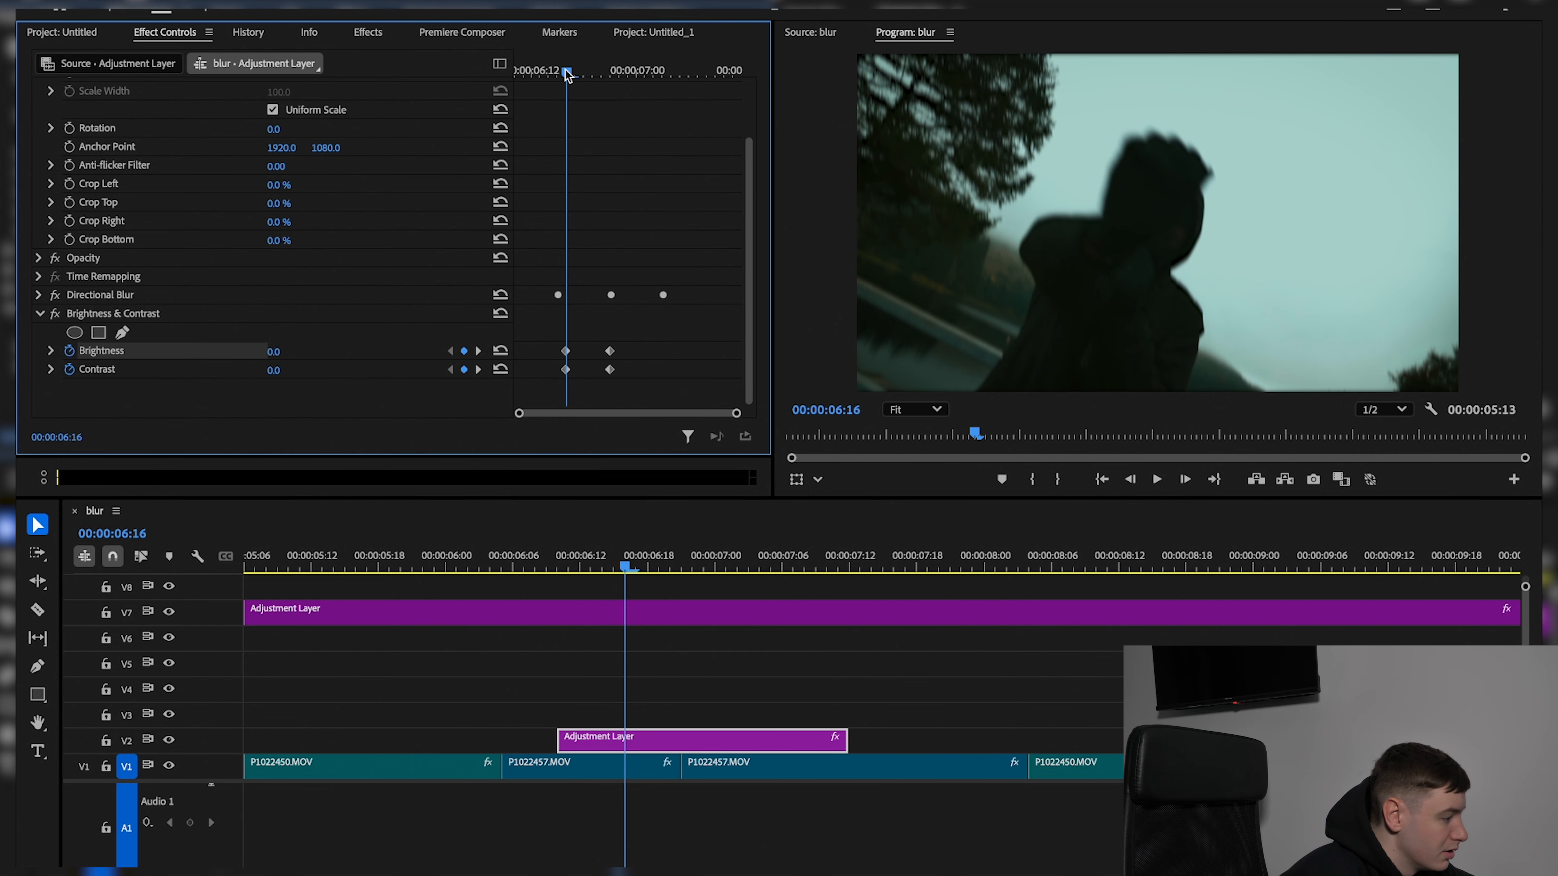
{"action": "left_click_drag", "start_coordinate": [568, 75], "coordinate": [652, 108]}
{"action": "left_click", "coordinate": [501, 350]}
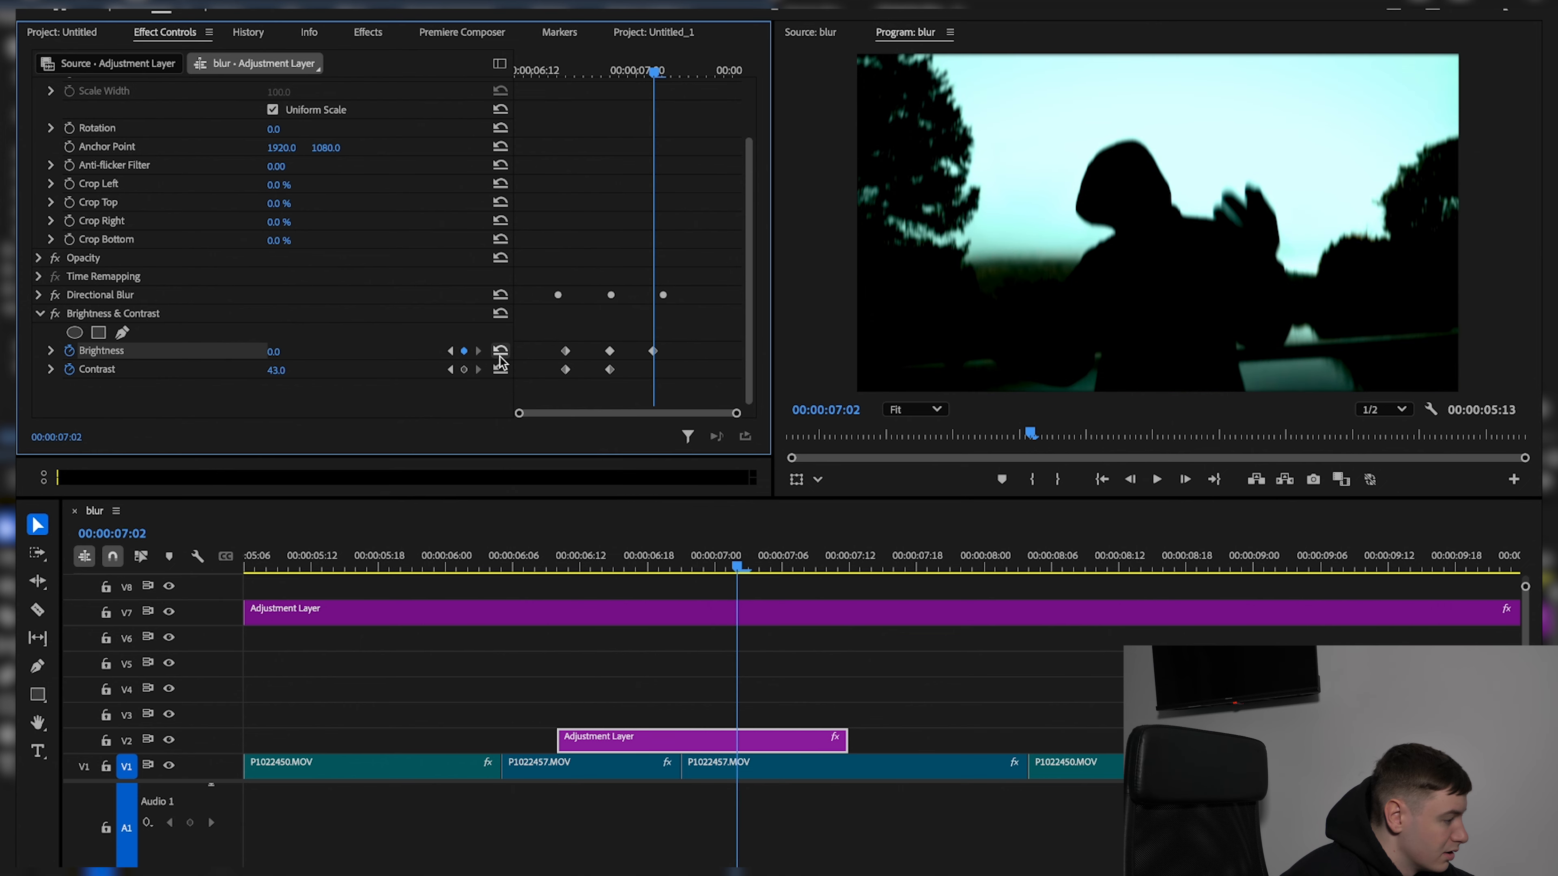
{"action": "left_click", "coordinate": [501, 369]}
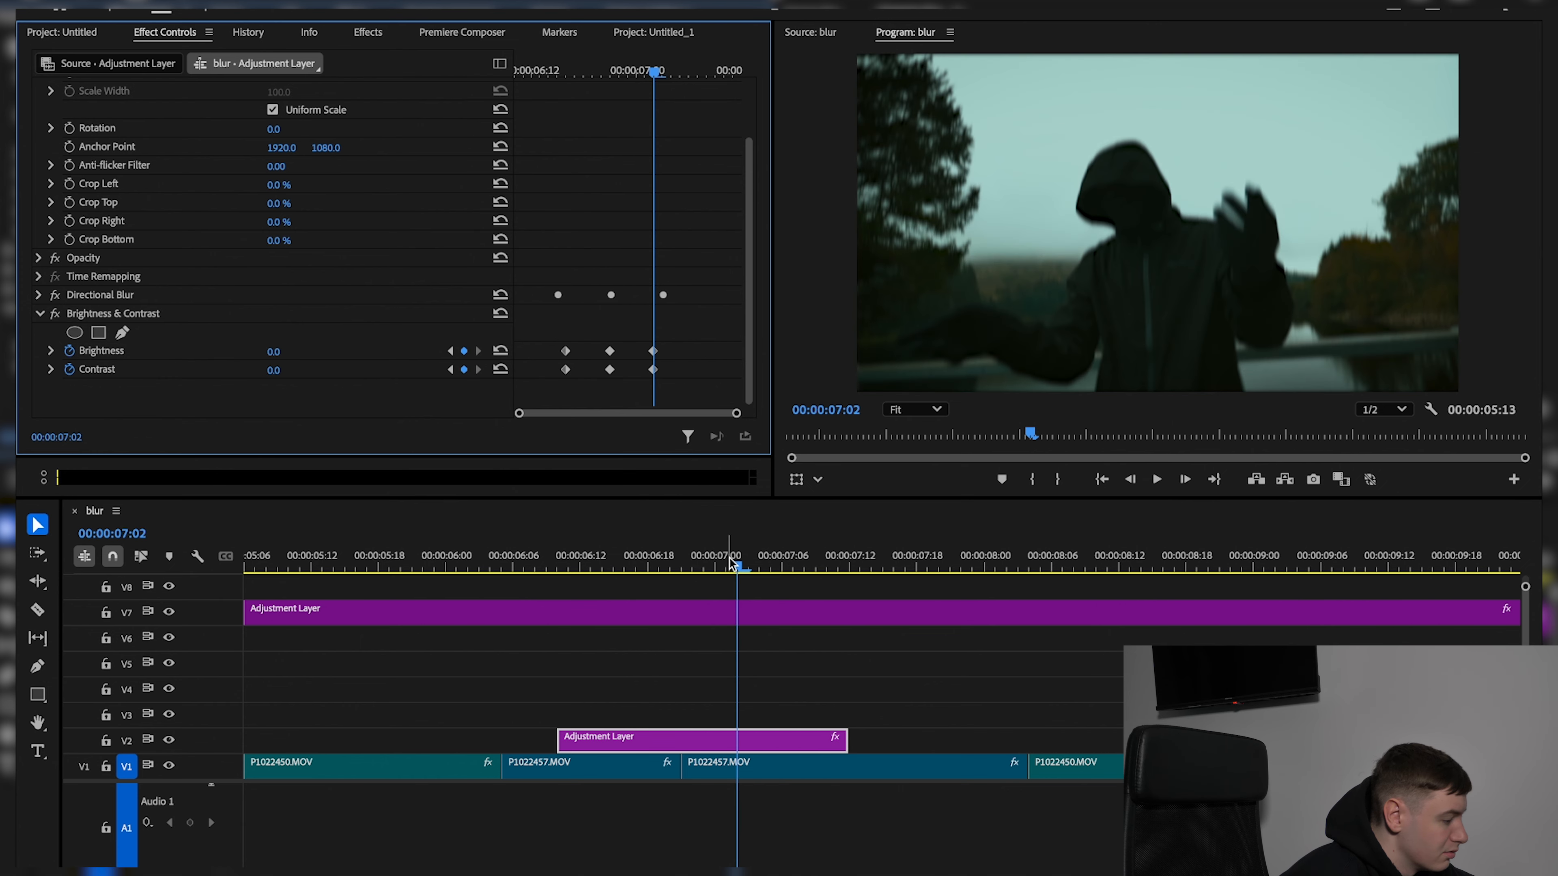
{"action": "left_click_drag", "start_coordinate": [731, 563], "coordinate": [556, 563]}
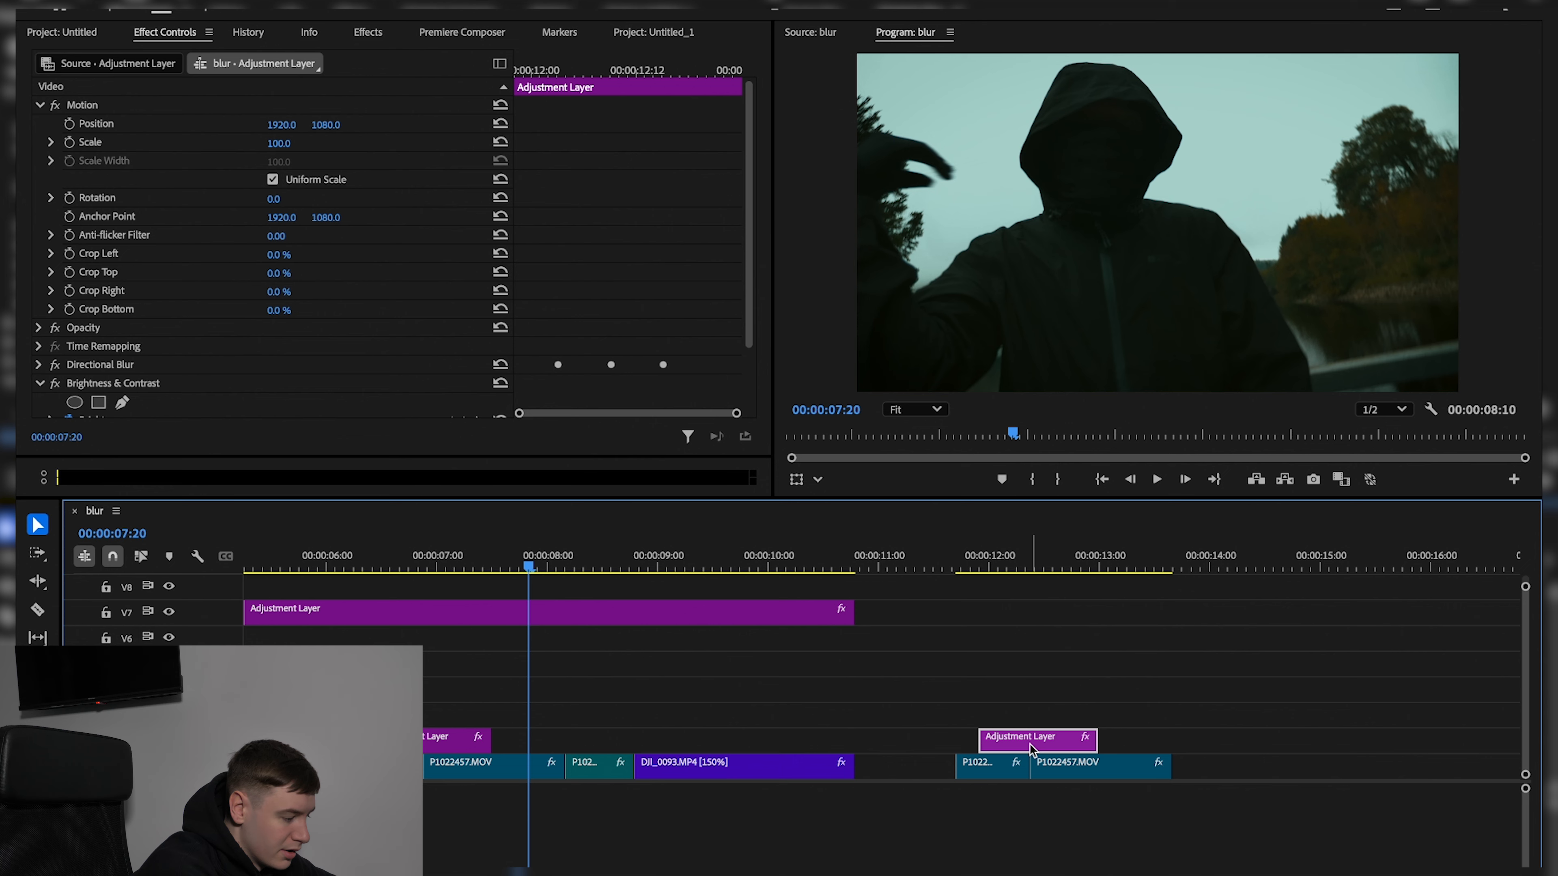
Delete the adjustment layer over the copied clips' cut at 00:00:12:09 and play back the bare cut
{"action": "key", "text": "Delete"}
{"action": "left_click", "coordinate": [994, 562]}
{"action": "key", "text": "space"}
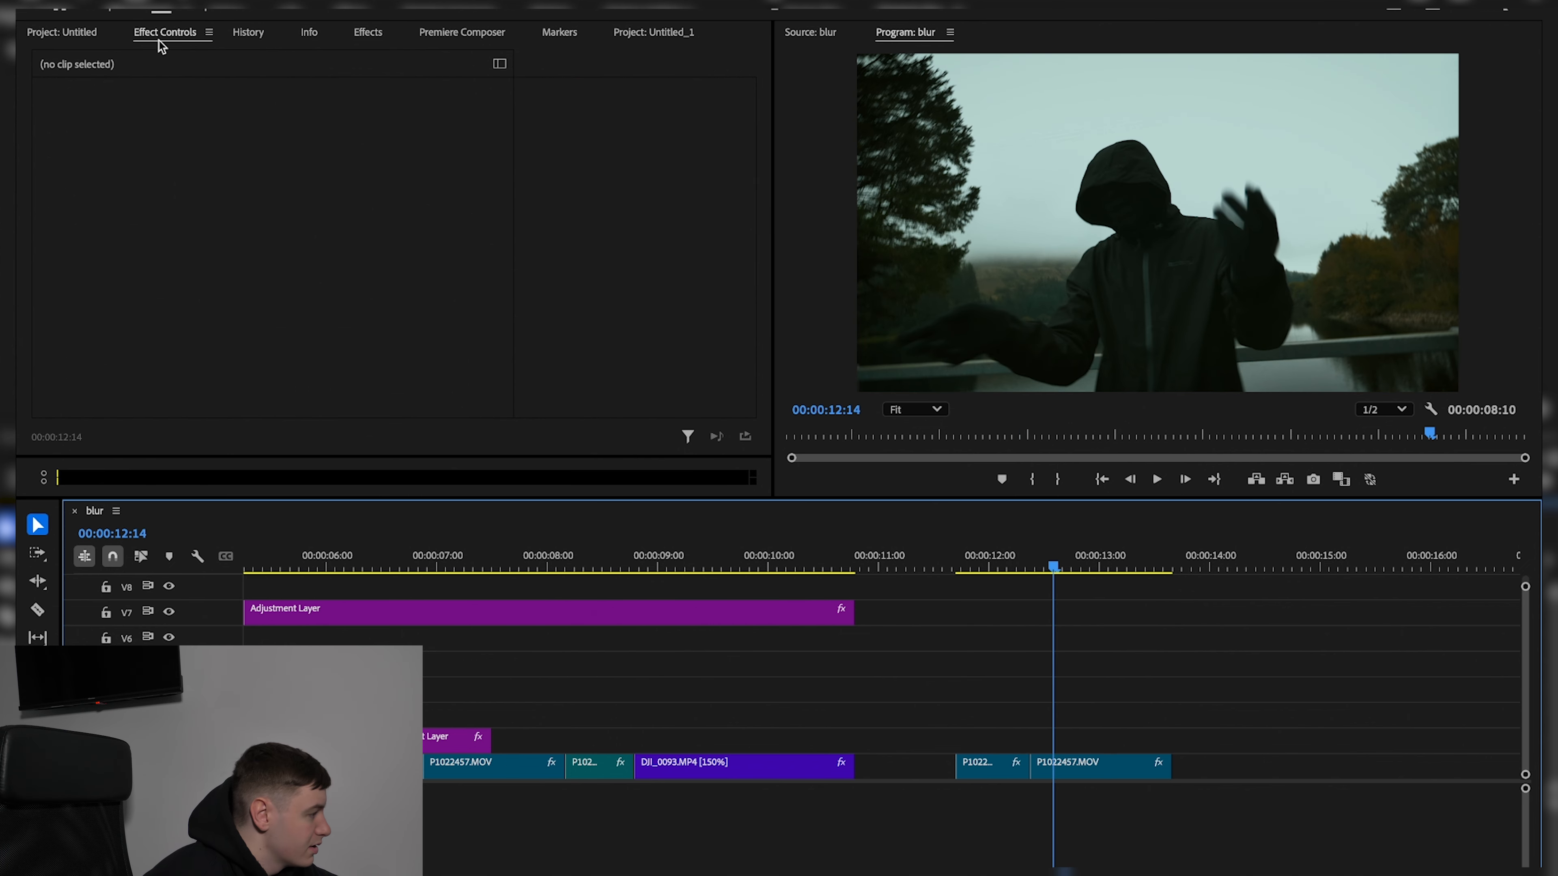
Place a short new adjustment layer on V2 spanning the cut at 00:00:12:09, and position the playhead on that cut
{"action": "left_click", "coordinate": [67, 32]}
{"action": "left_click_drag", "start_coordinate": [89, 144], "coordinate": [928, 752]}
{"action": "key", "text": "c"}
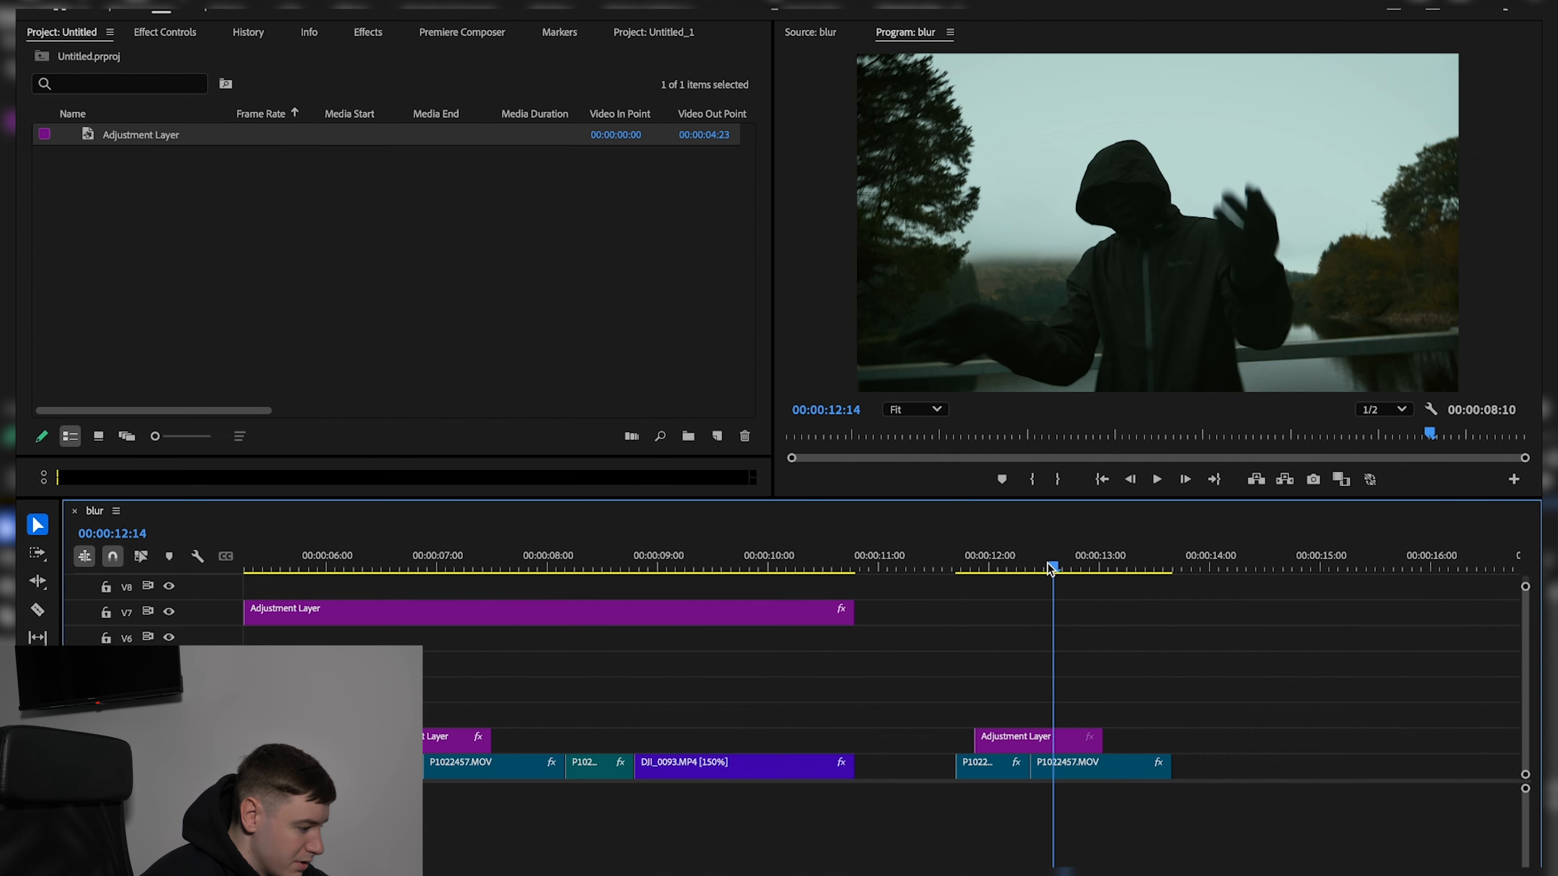
{"action": "left_click_drag", "start_coordinate": [1054, 566], "coordinate": [1029, 569]}
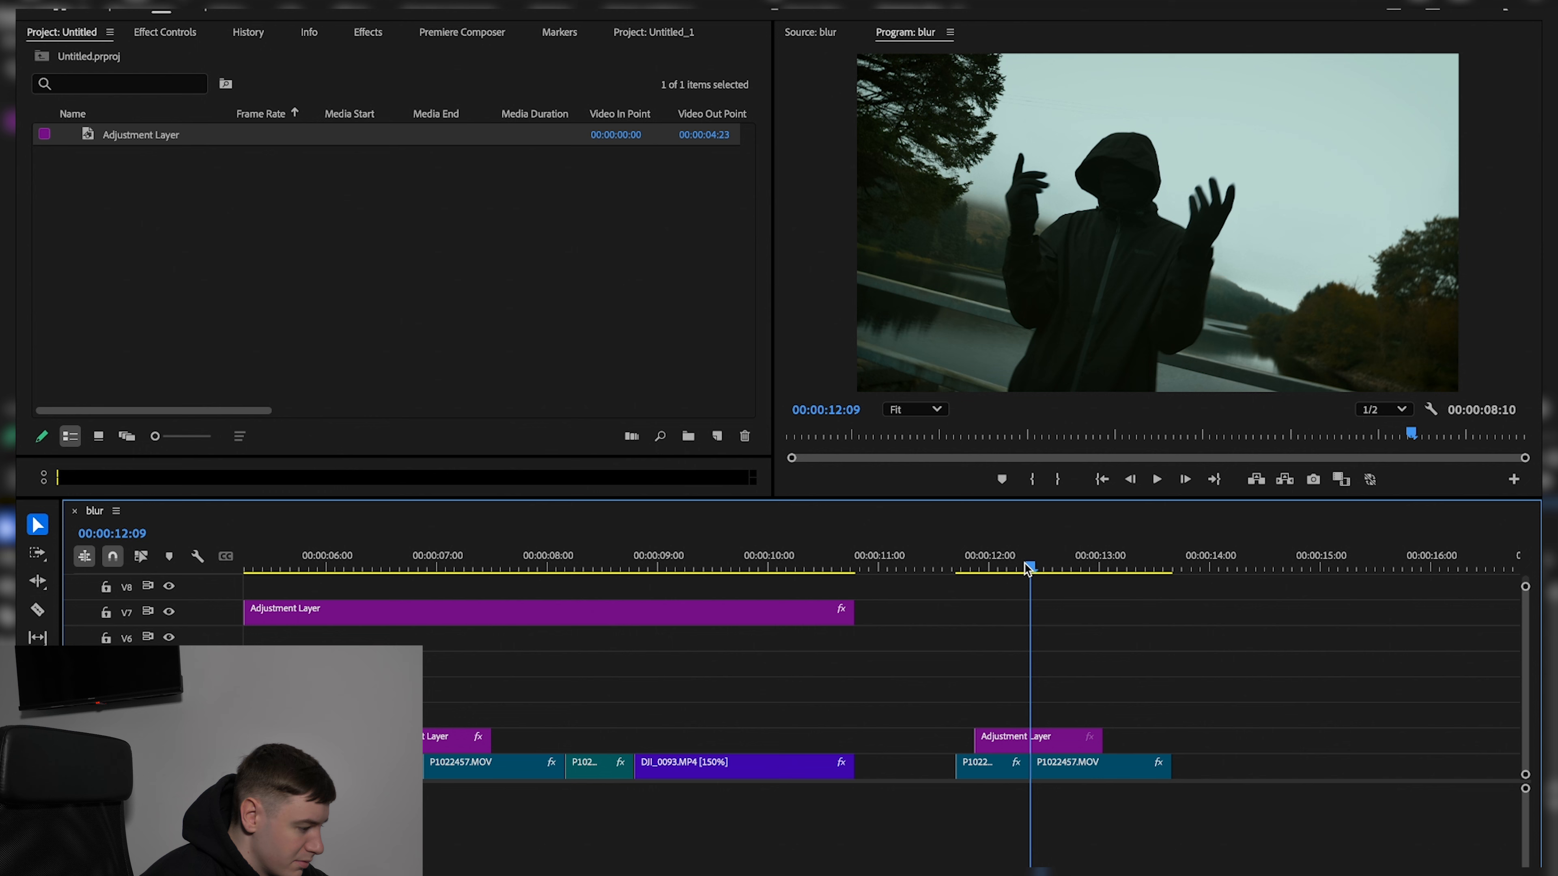
Find the Directional Blur effect by searching for "blur" and apply it to the new adjustment layer
{"action": "left_click", "coordinate": [367, 34]}
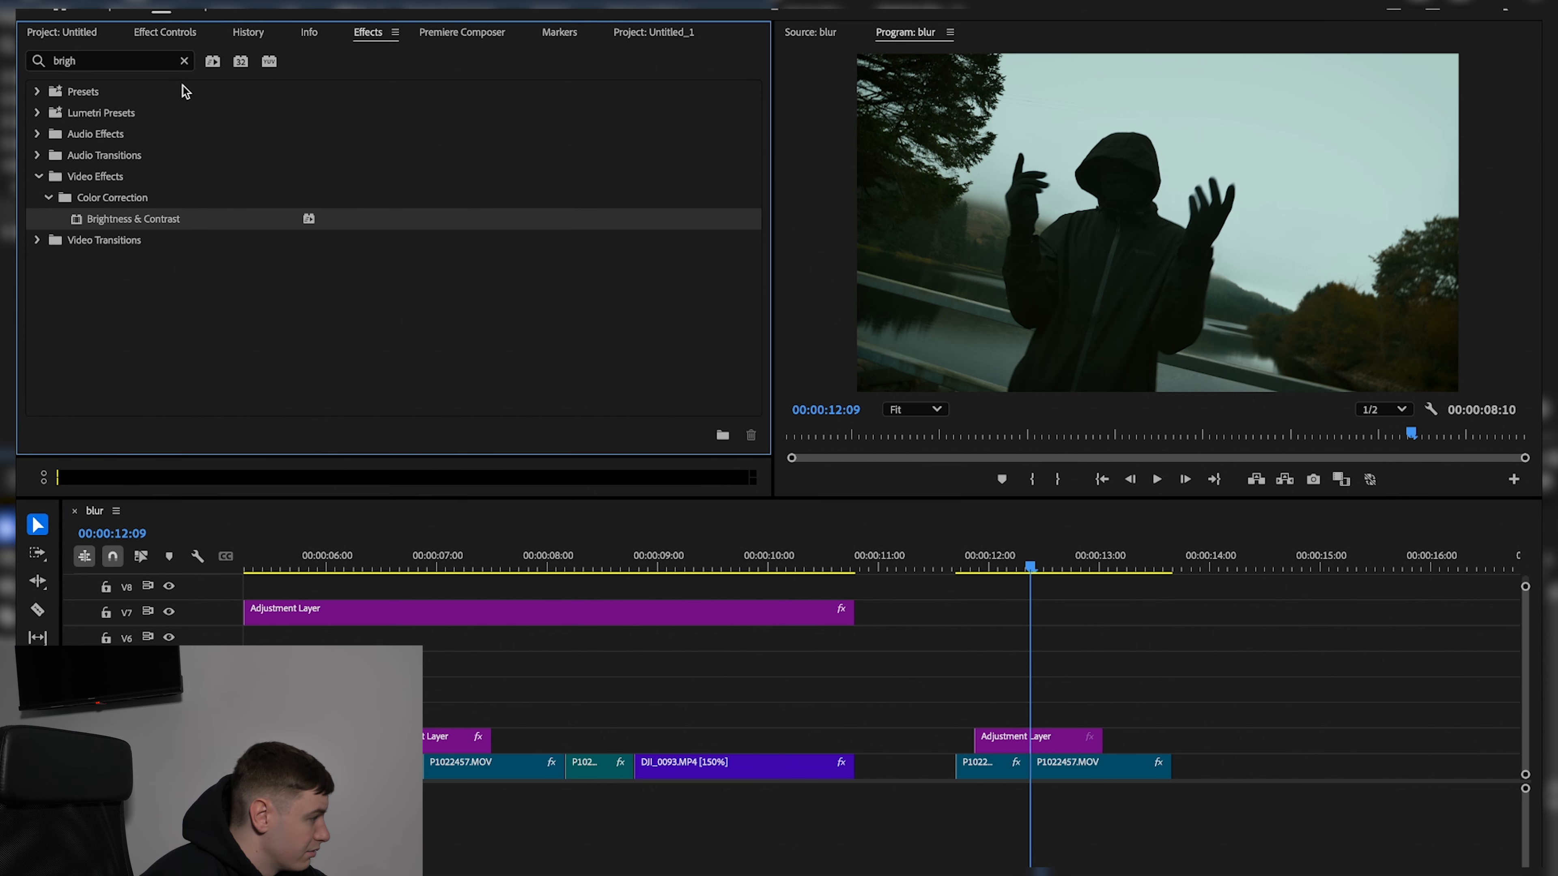
{"action": "left_click", "coordinate": [183, 60]}
{"action": "type", "text": "blur"}
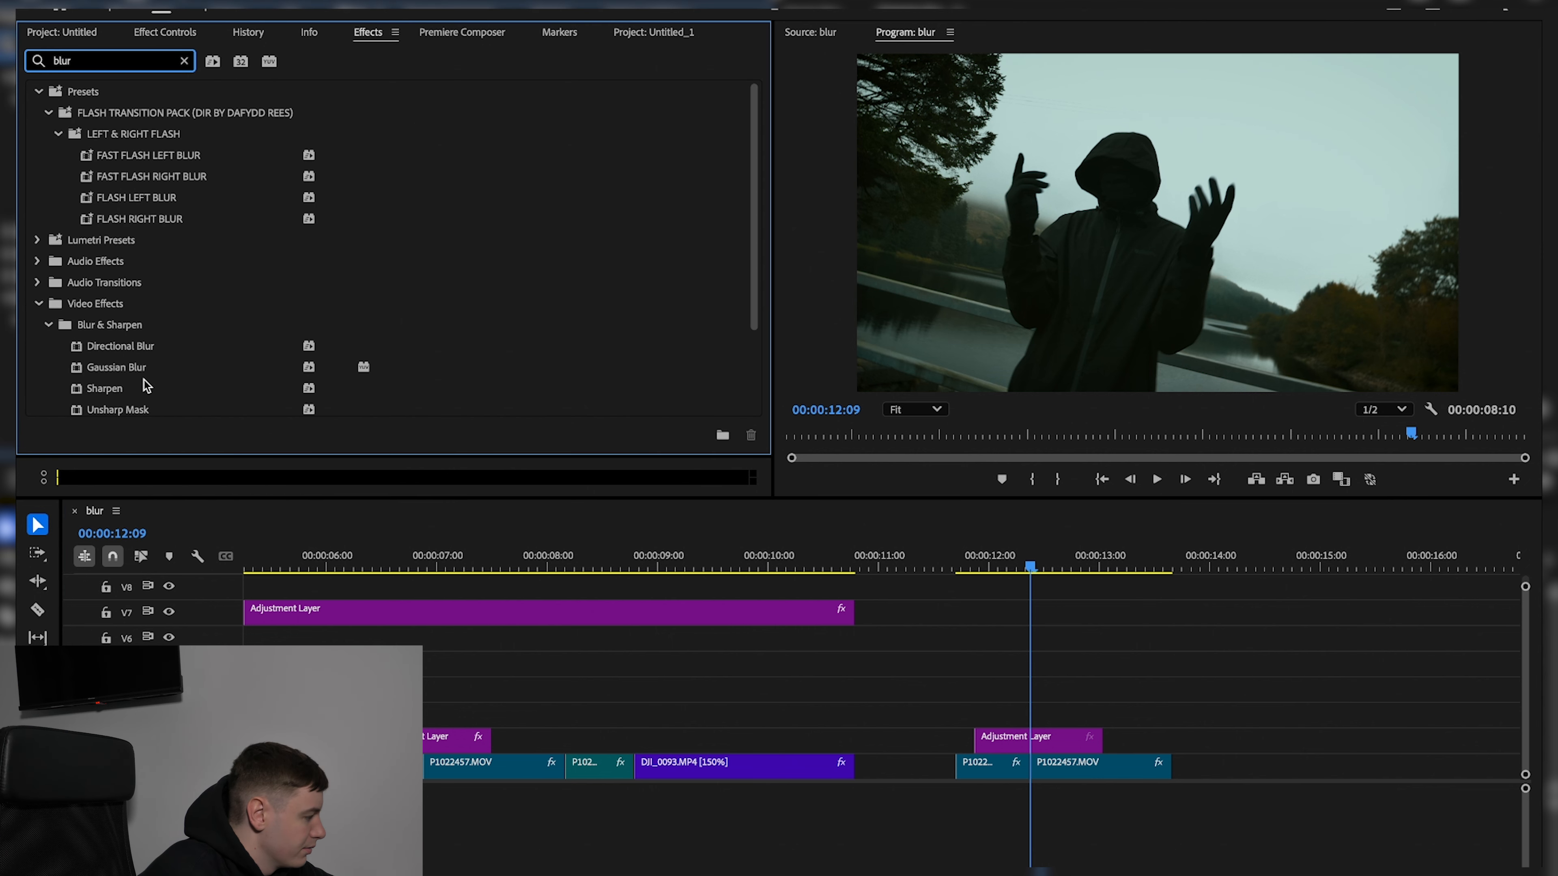
{"action": "scroll", "coordinate": [141, 289], "scroll_direction": "down", "scroll_amount": 3}
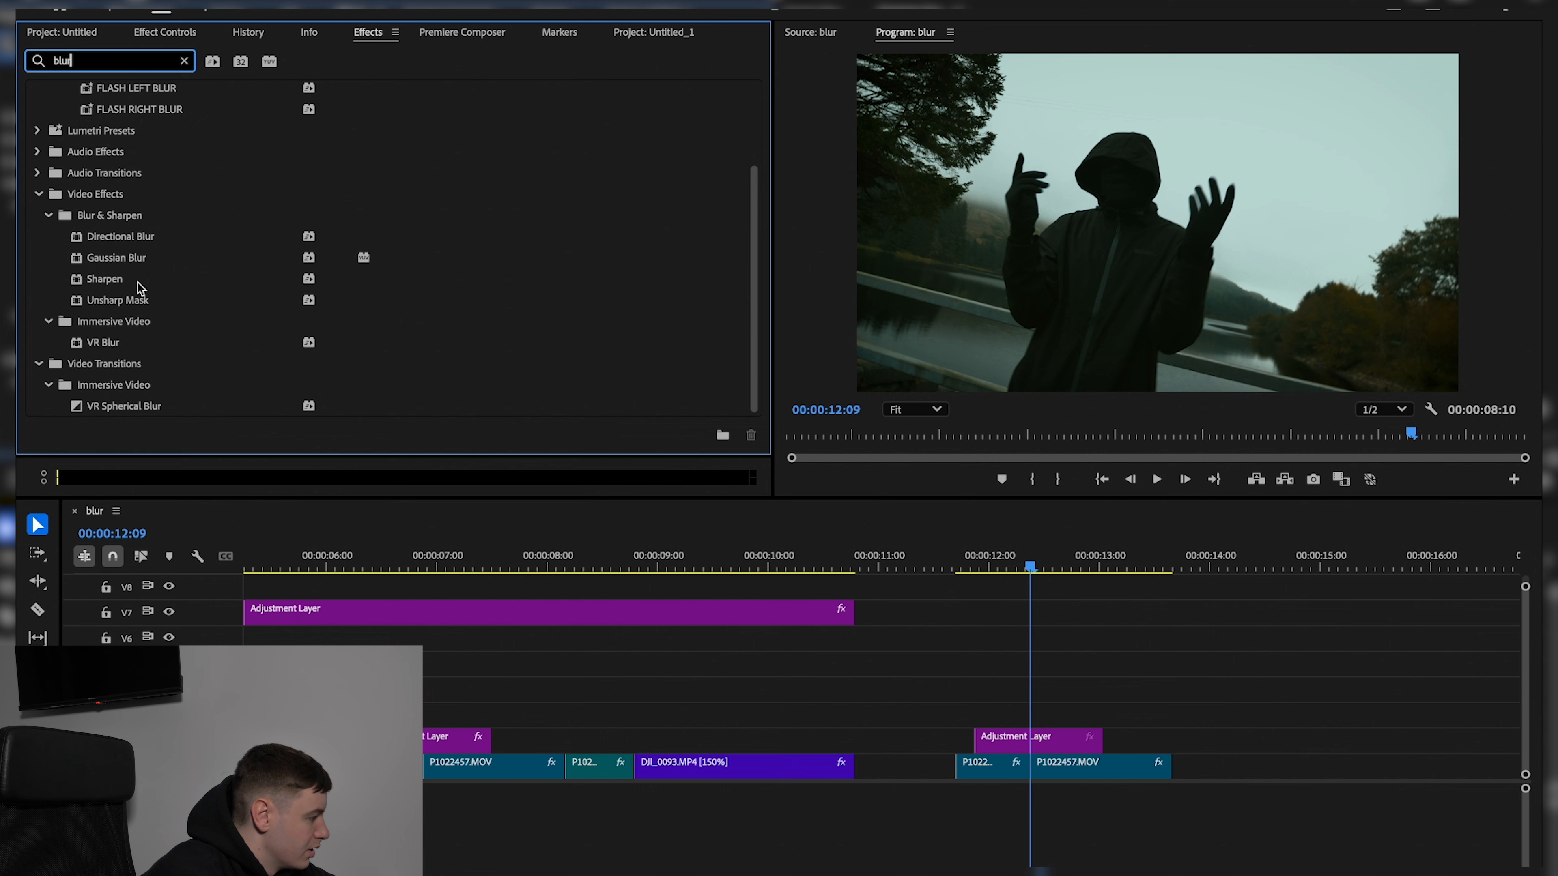
{"action": "left_click_drag", "start_coordinate": [127, 239], "coordinate": [1036, 744]}
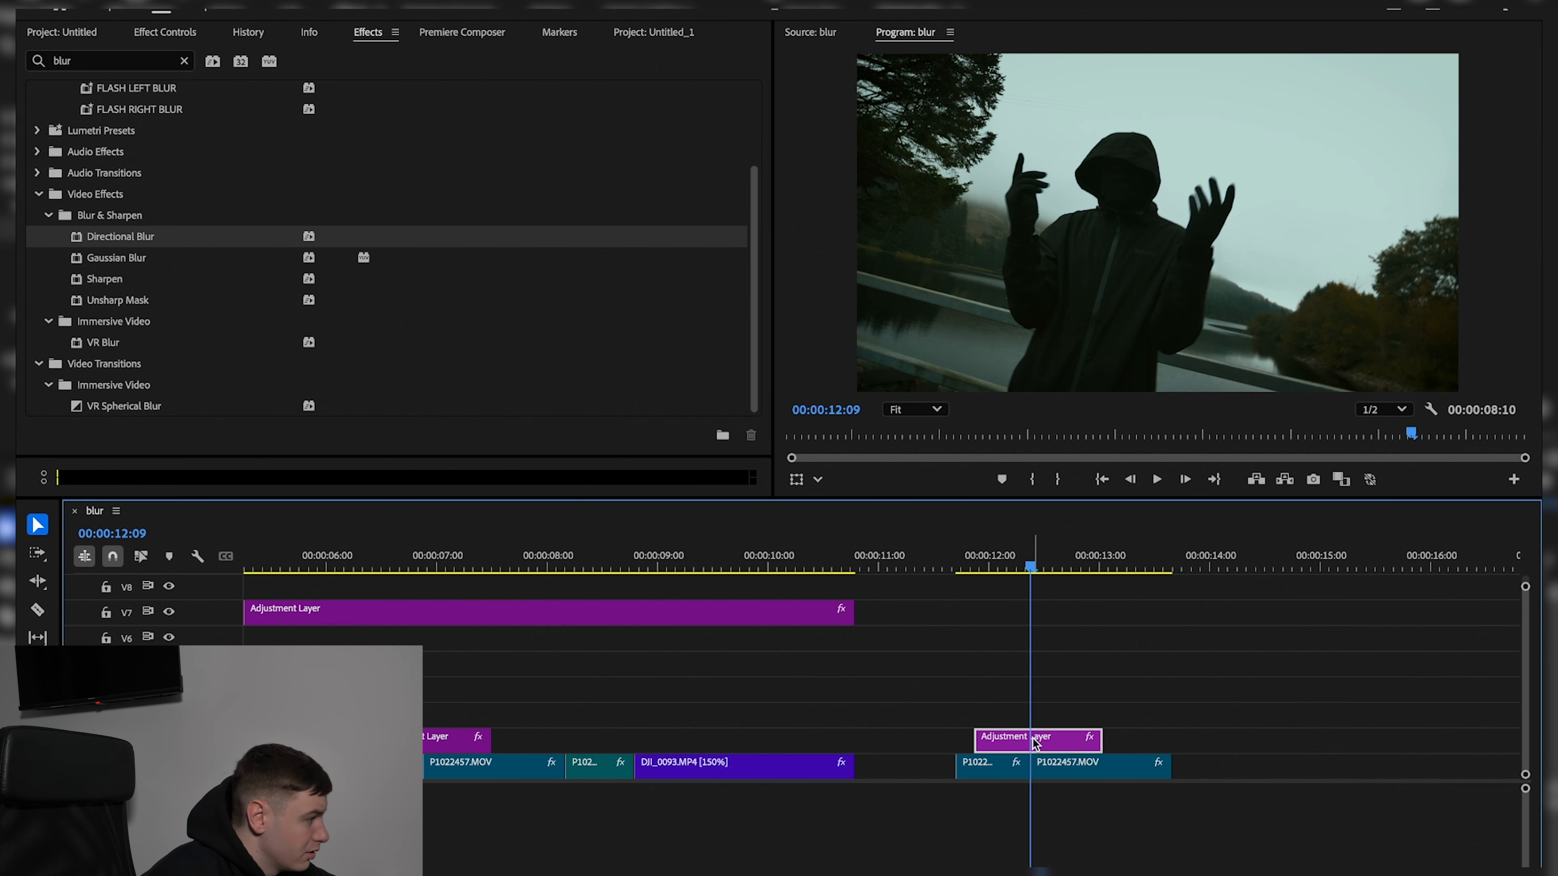
Keyframe Directional Blur on the cut at 00:00:12:09 with Direction -17° and Blur Length 605
{"action": "left_click", "coordinate": [166, 34]}
{"action": "scroll", "coordinate": [704, 310], "scroll_direction": "down", "scroll_amount": 2}
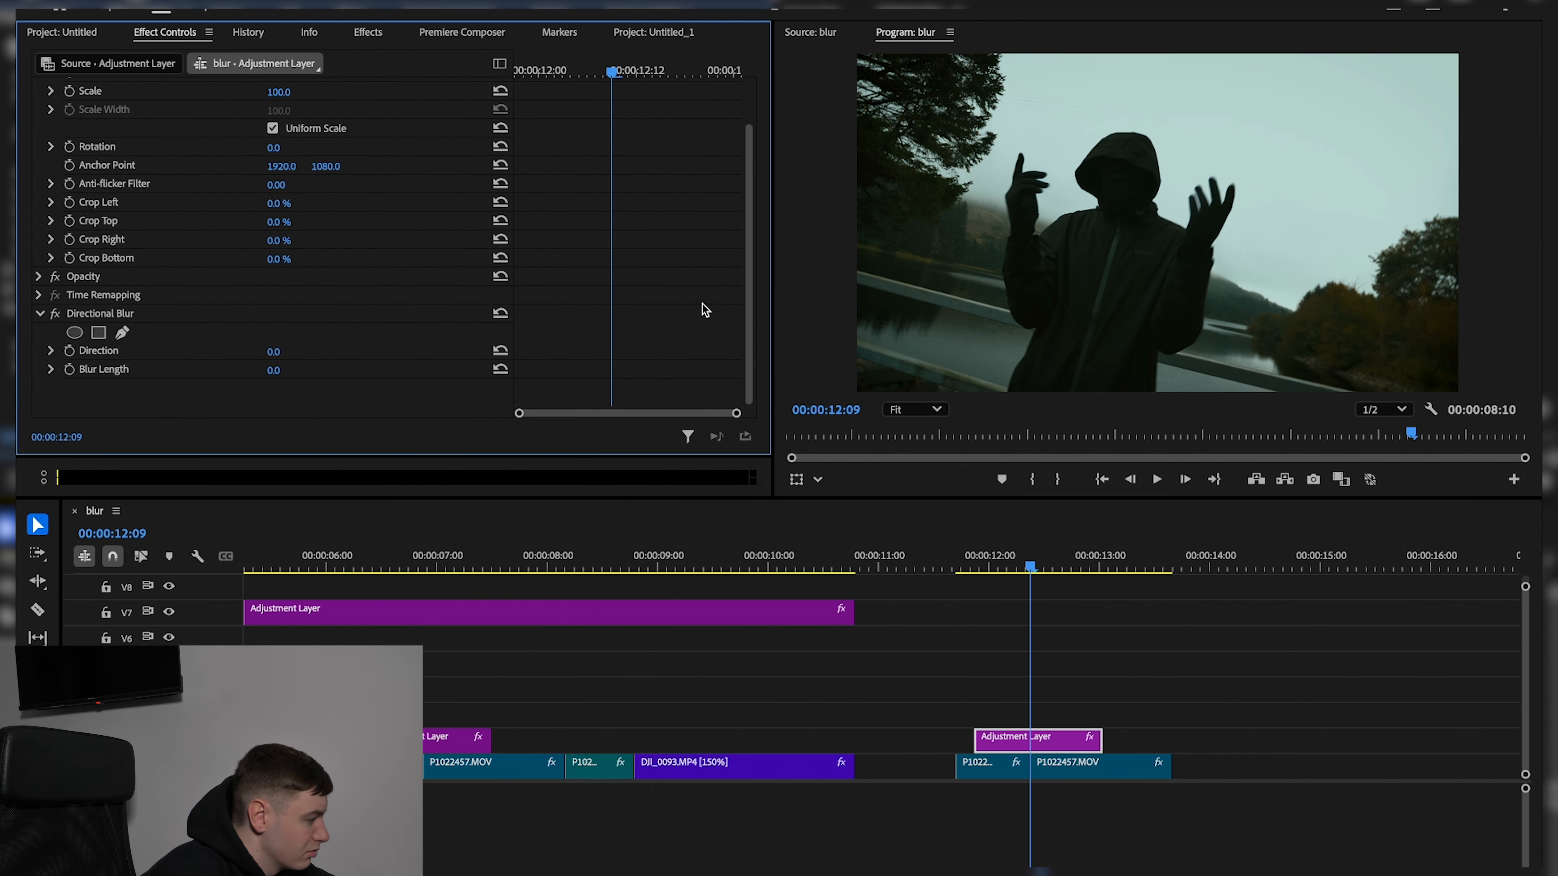
{"action": "left_click", "coordinate": [69, 351]}
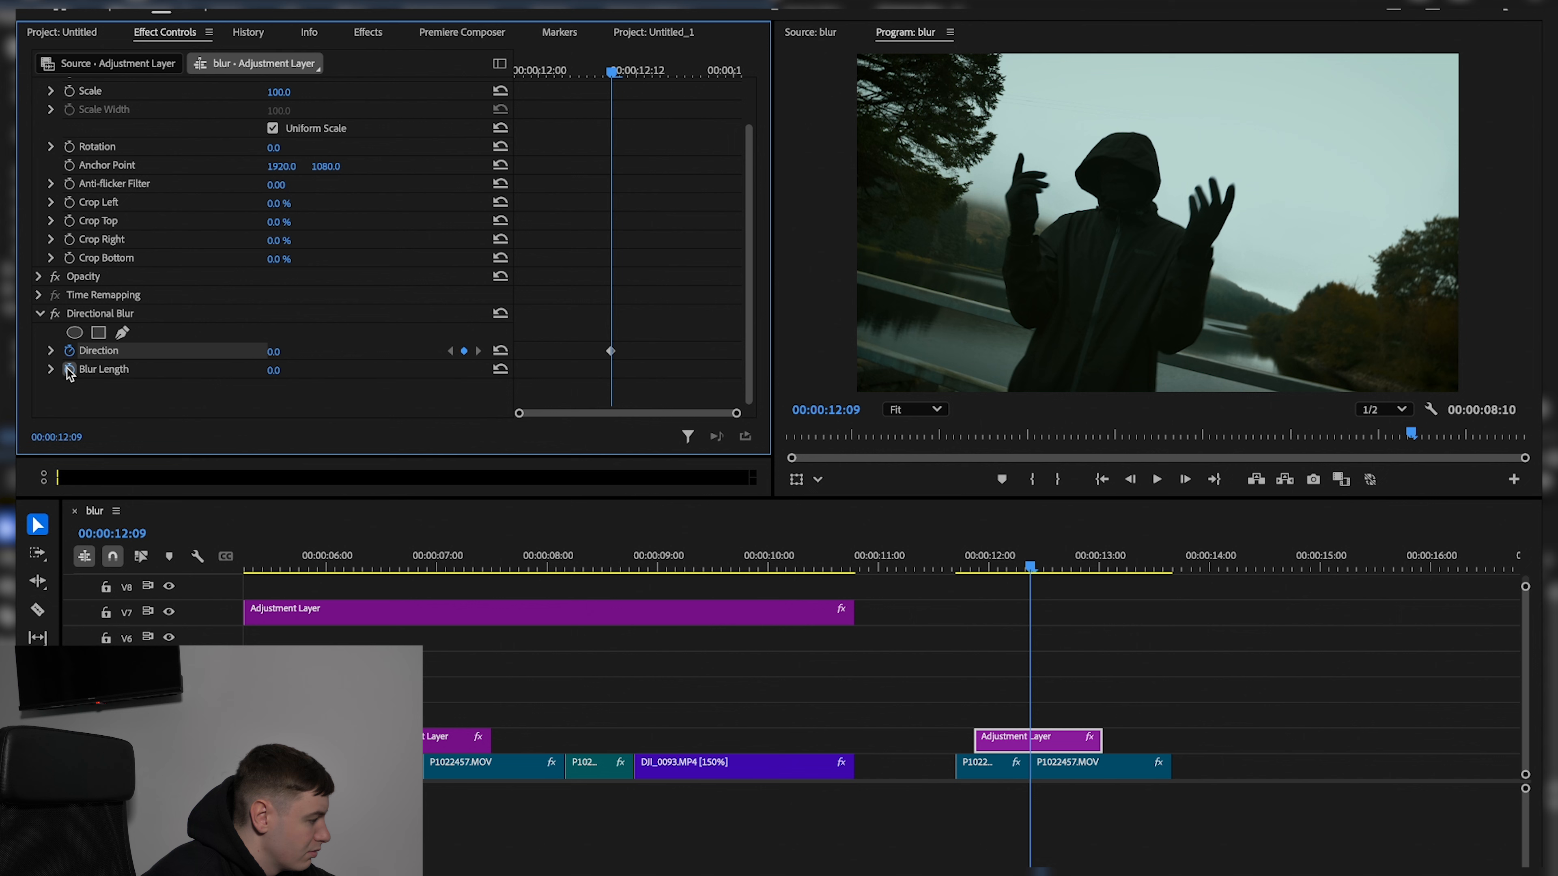
{"action": "left_click", "coordinate": [70, 369]}
{"action": "left_click_drag", "start_coordinate": [275, 370], "coordinate": [429, 370]}
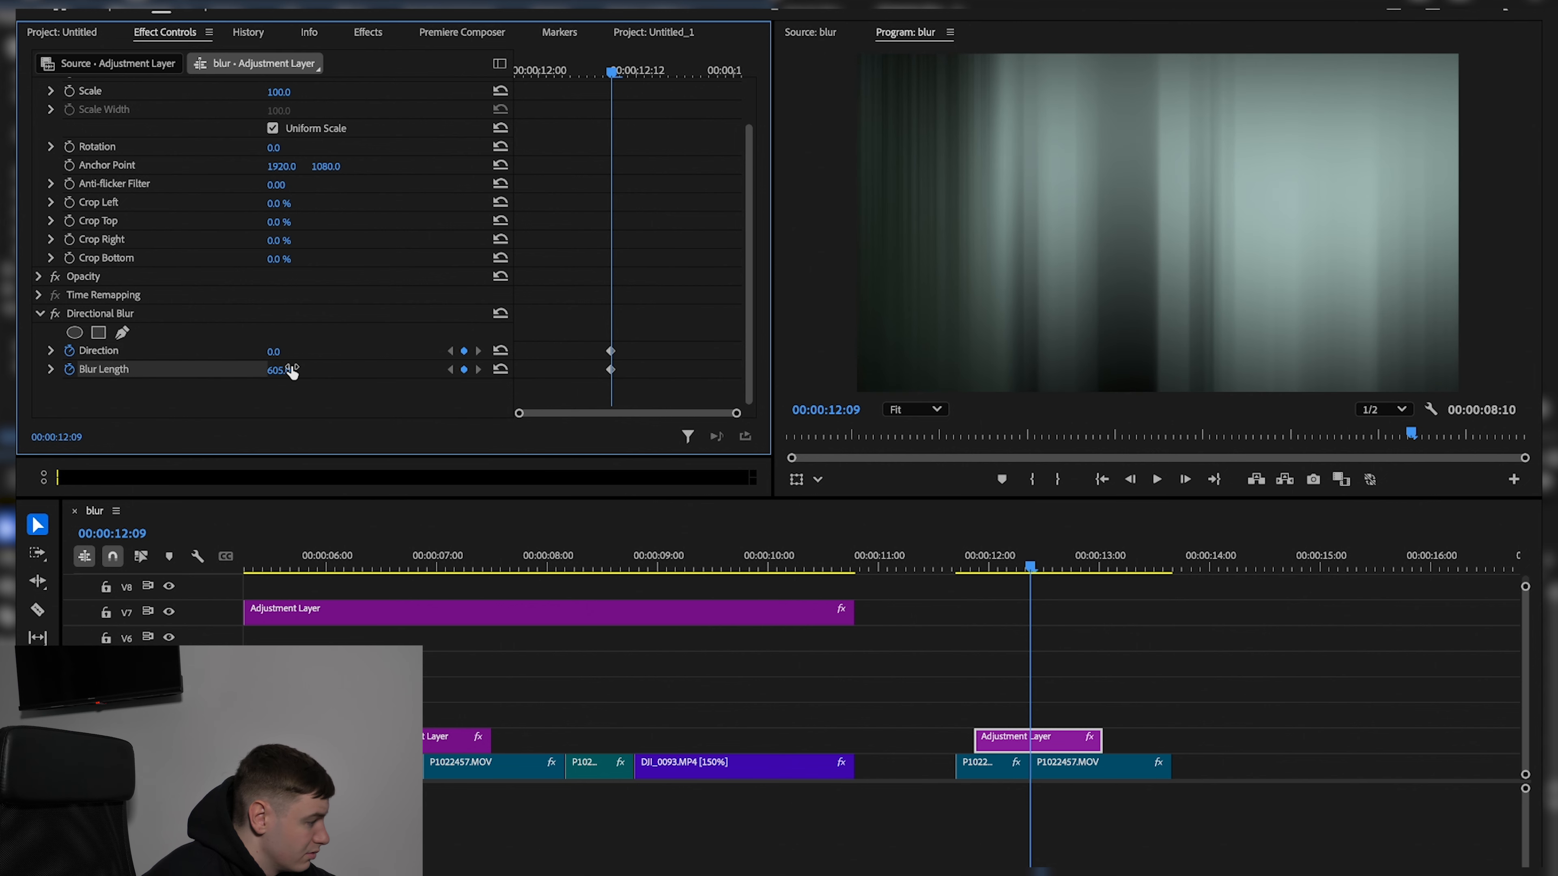
{"action": "left_click_drag", "start_coordinate": [274, 357], "coordinate": [288, 353]}
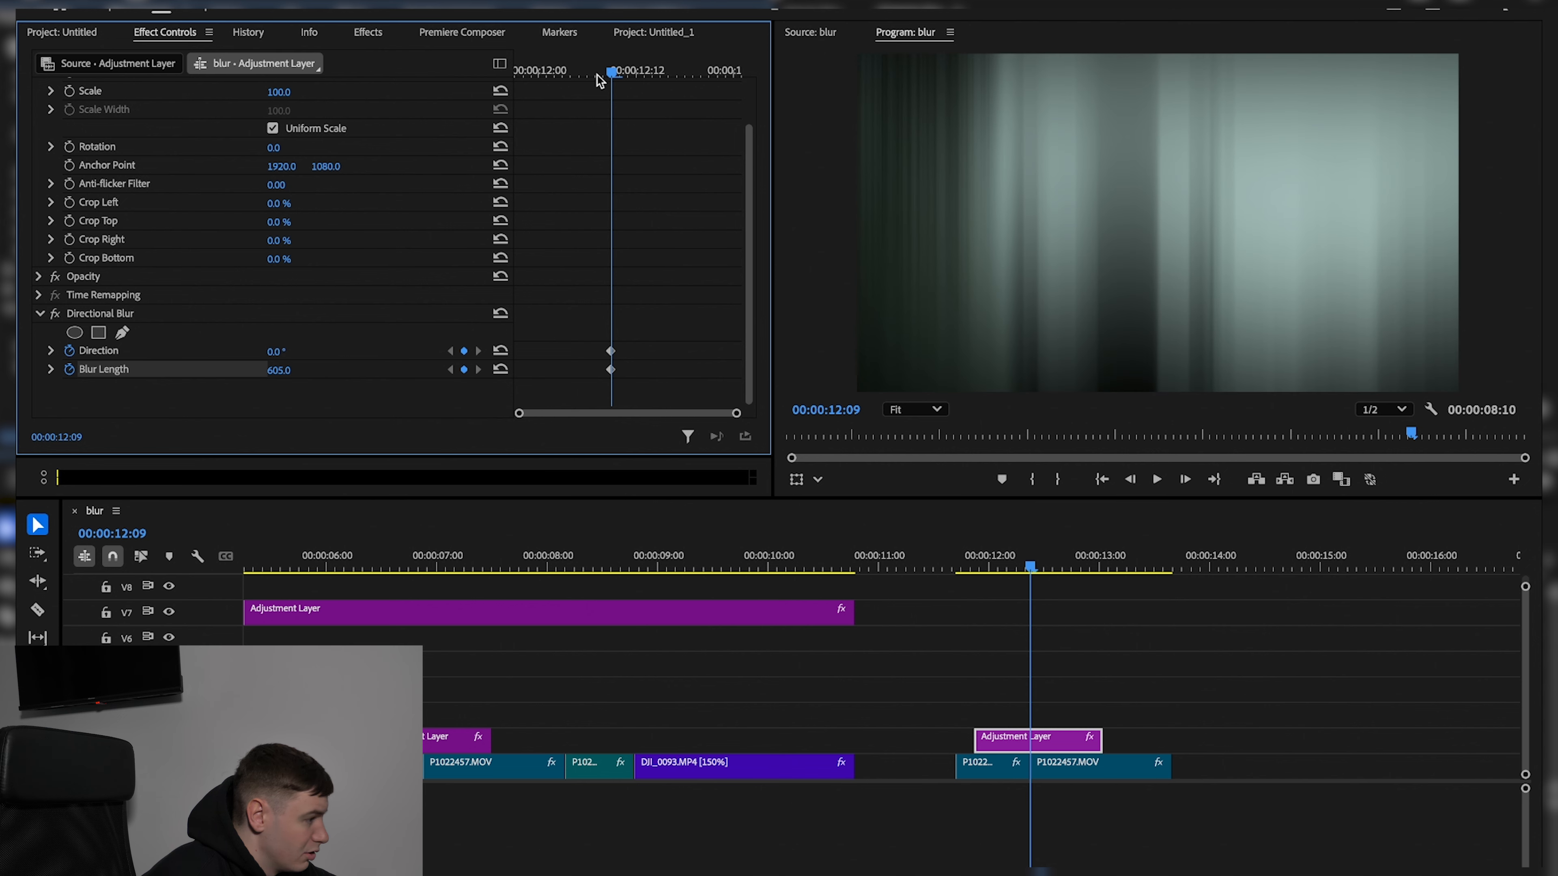
{"action": "left_click_drag", "start_coordinate": [272, 354], "coordinate": [288, 352]}
Add keyframes resetting Direction and Blur Length to 0 at 00:00:12:05 and 00:00:12:13, and play back the angled blur
{"action": "left_click_drag", "start_coordinate": [609, 72], "coordinate": [637, 88]}
{"action": "left_click", "coordinate": [498, 354]}
{"action": "left_click", "coordinate": [500, 371]}
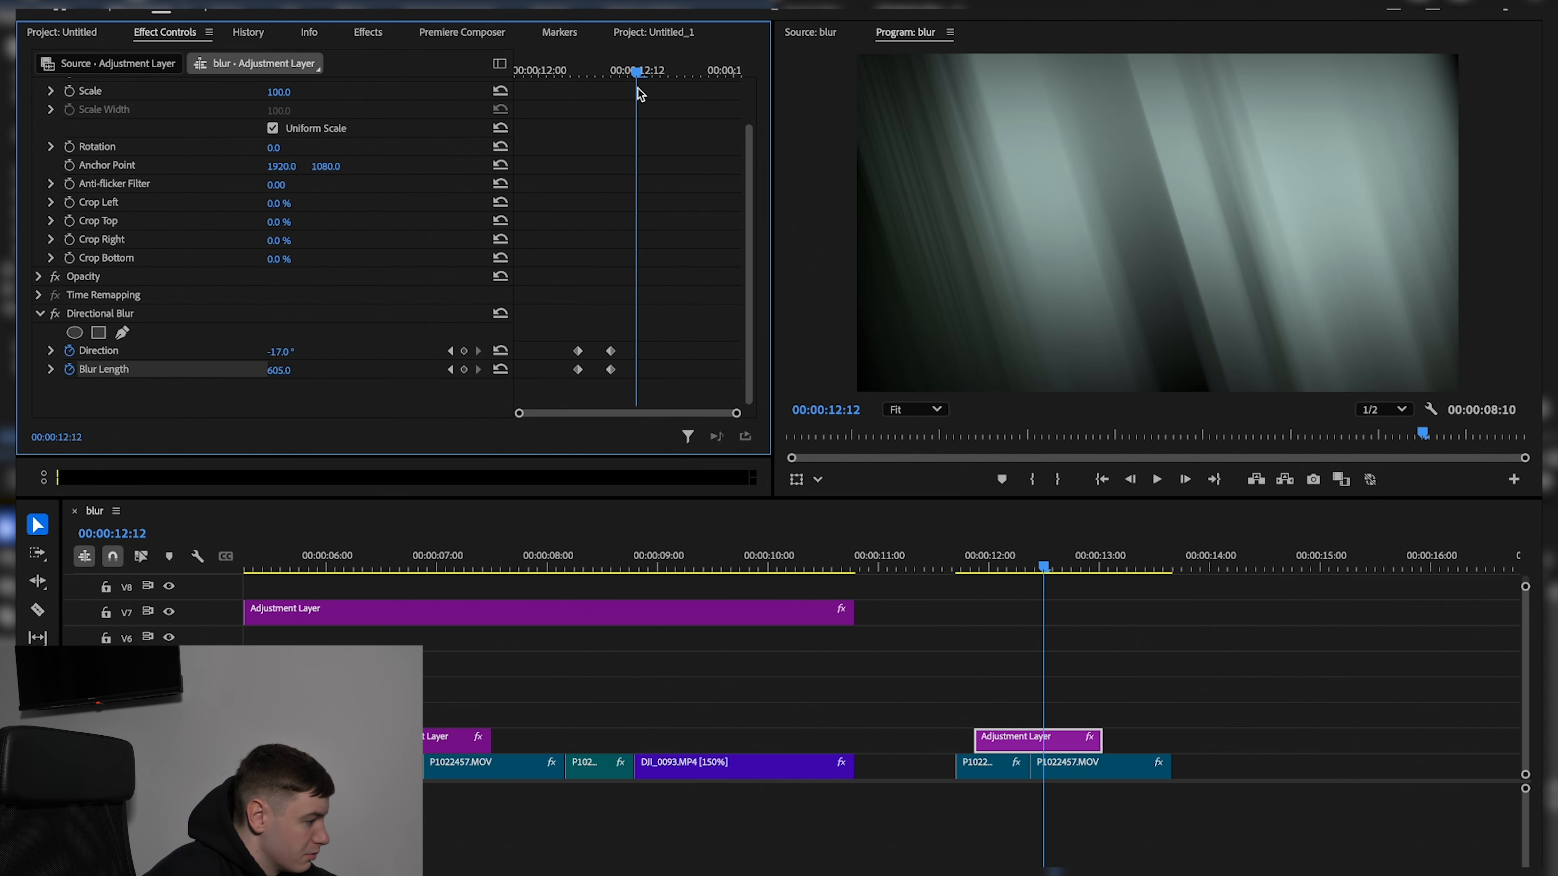
{"action": "left_click", "coordinate": [500, 351]}
{"action": "left_click", "coordinate": [501, 369]}
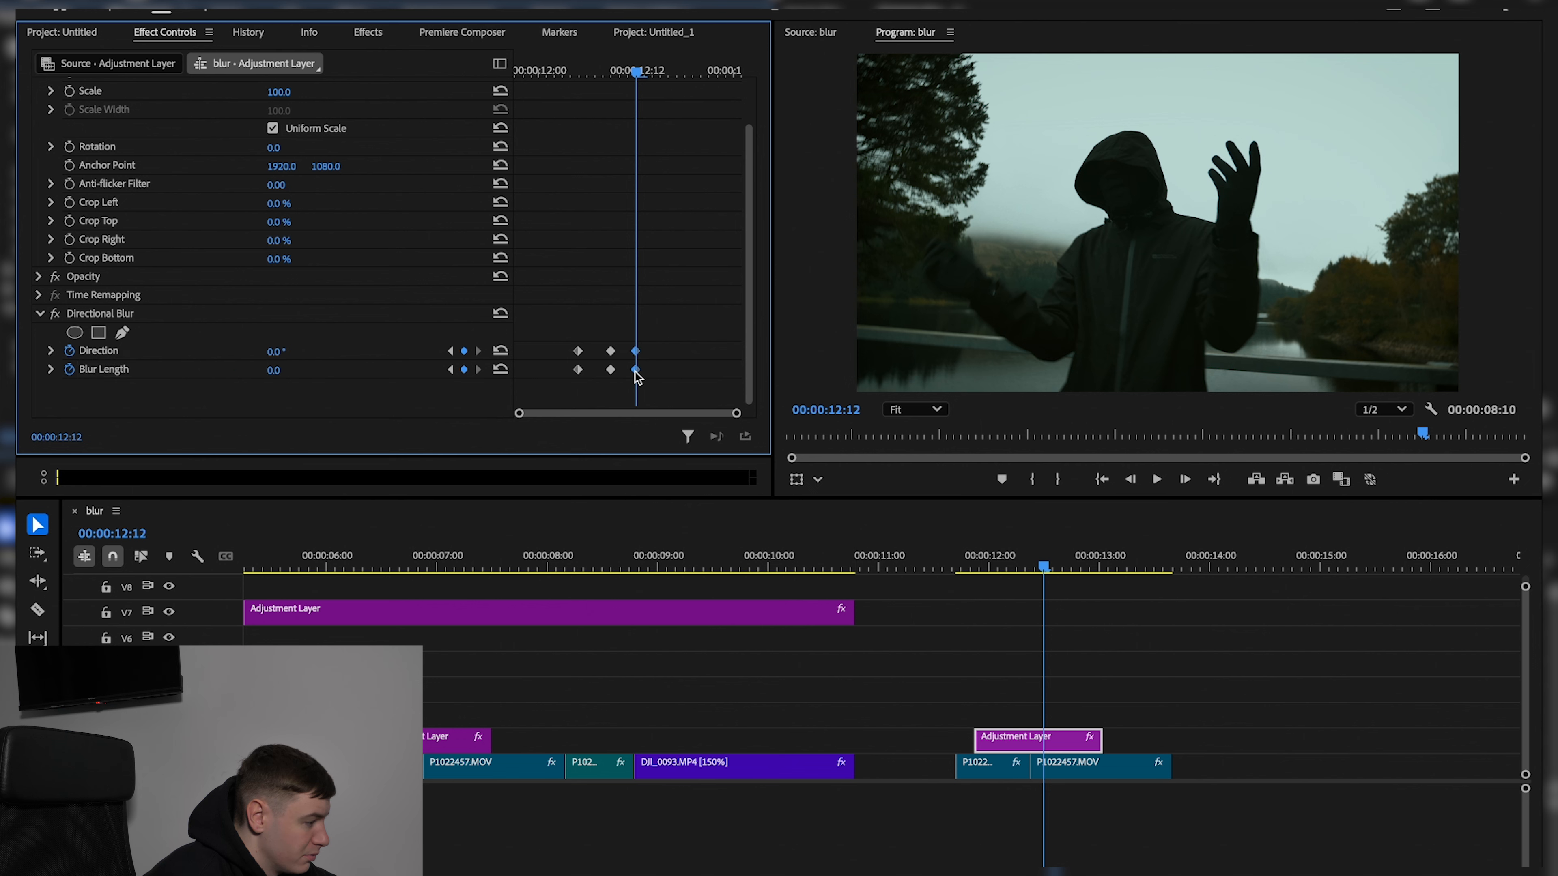
{"action": "left_click_drag", "start_coordinate": [634, 370], "coordinate": [643, 370]}
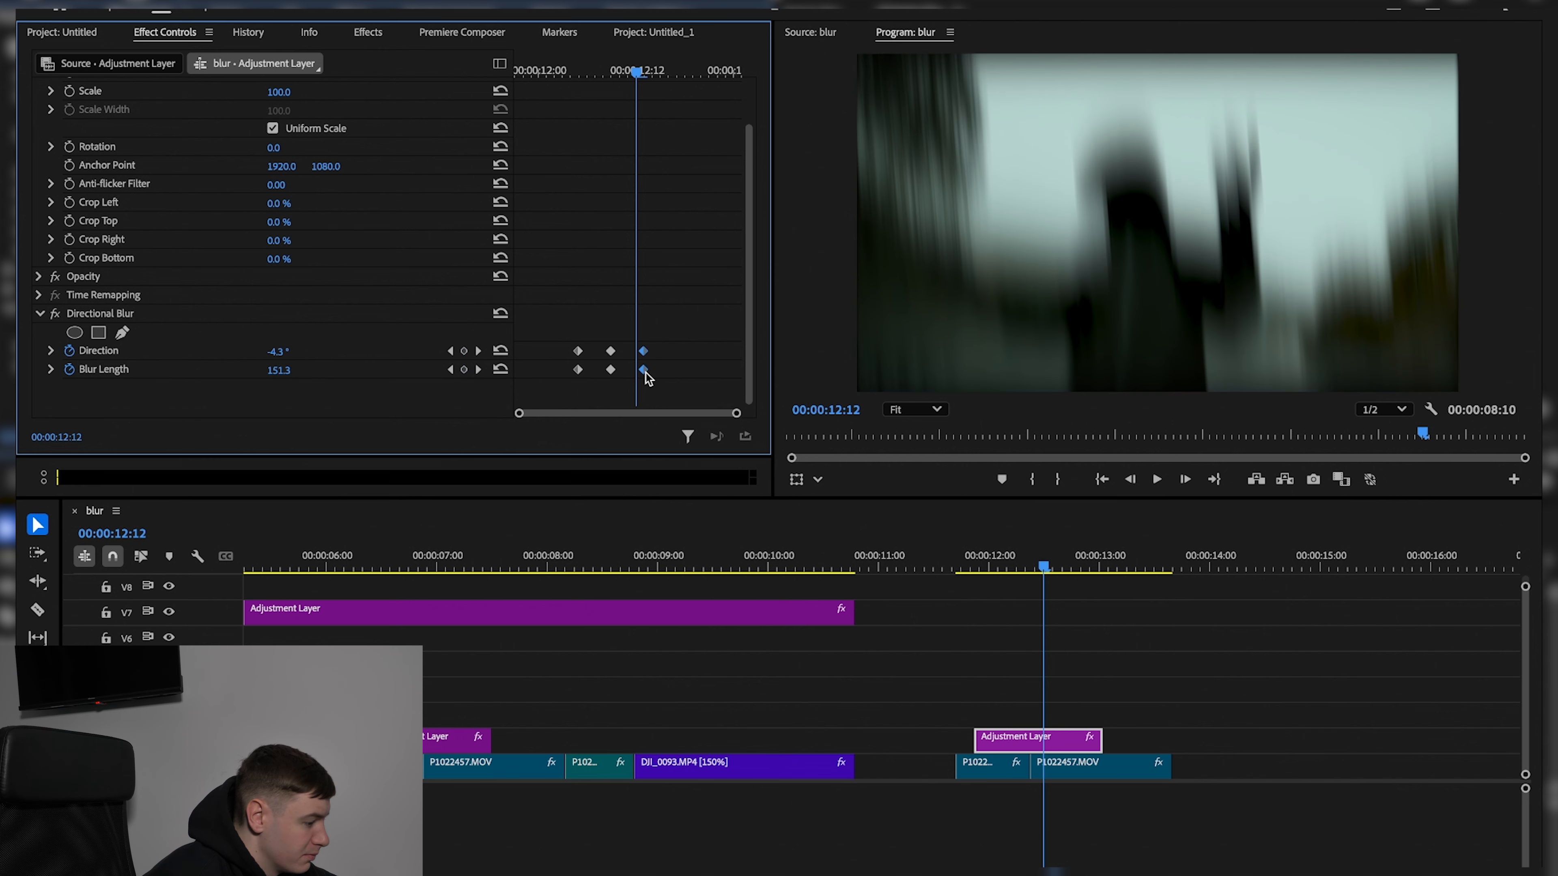
{"action": "left_click", "coordinate": [984, 570]}
{"action": "key", "text": "space"}
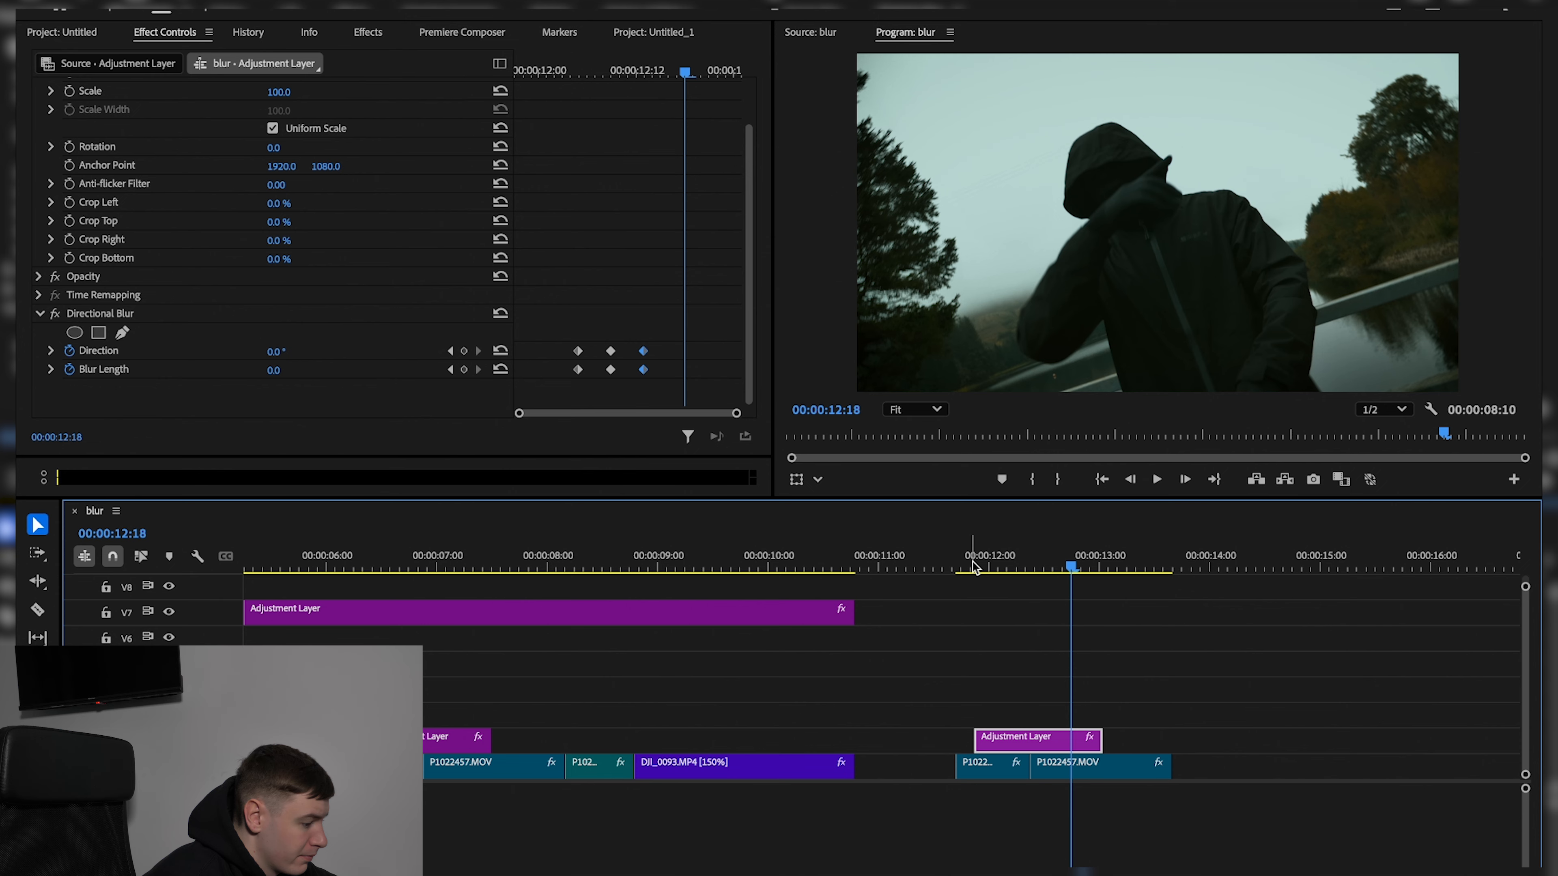
With the playhead back on the cut, search the effects for "bright" and apply Brightness & Contrast to the adjustment layer
{"action": "left_click_drag", "start_coordinate": [974, 563], "coordinate": [1033, 576]}
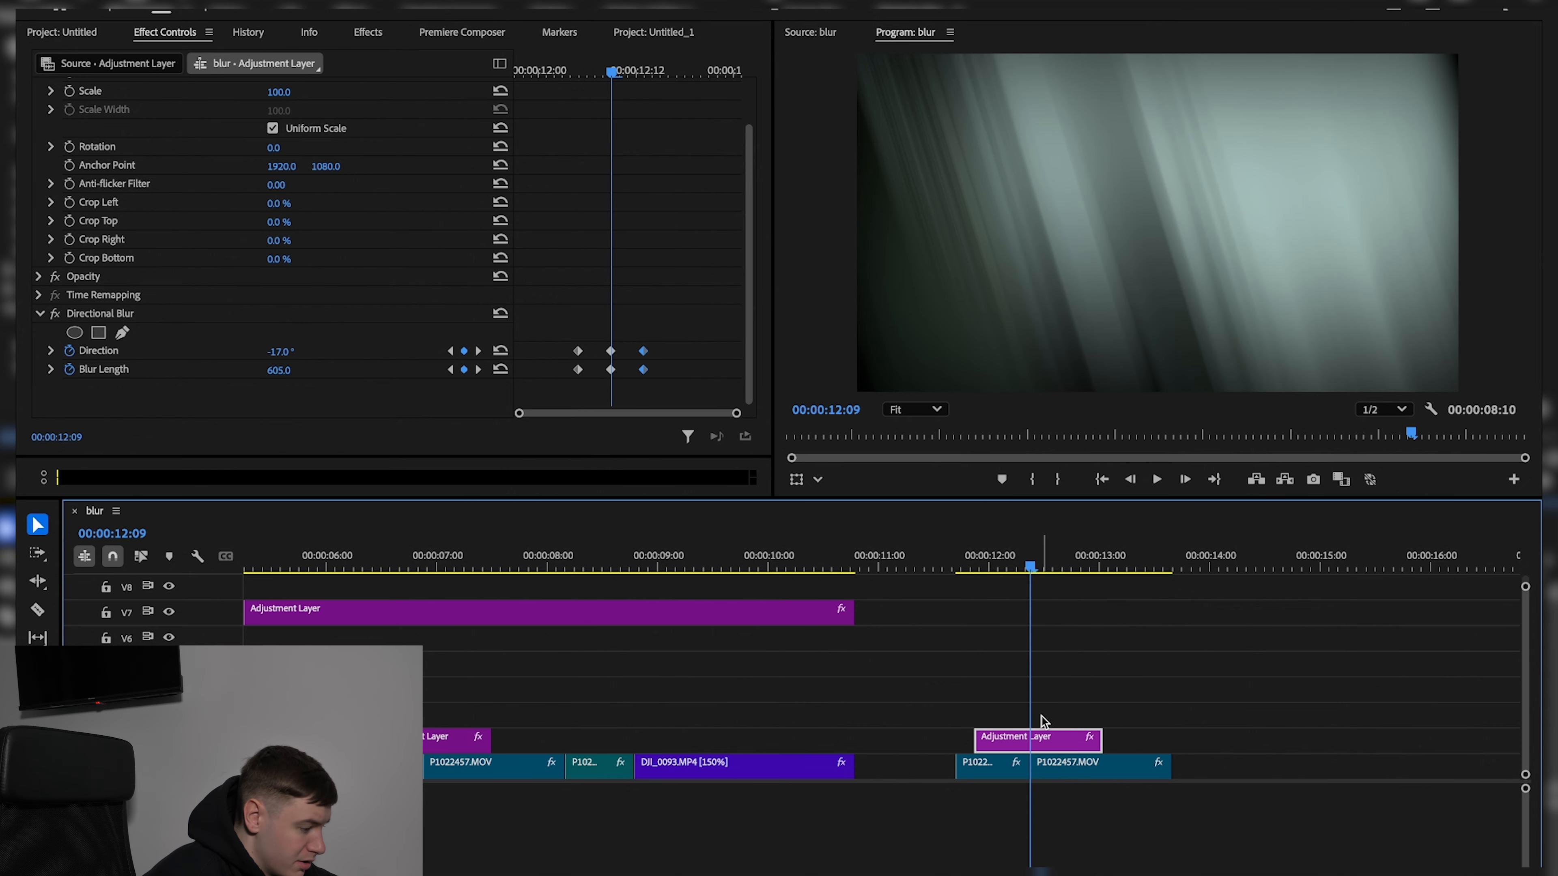
{"action": "left_click", "coordinate": [368, 32]}
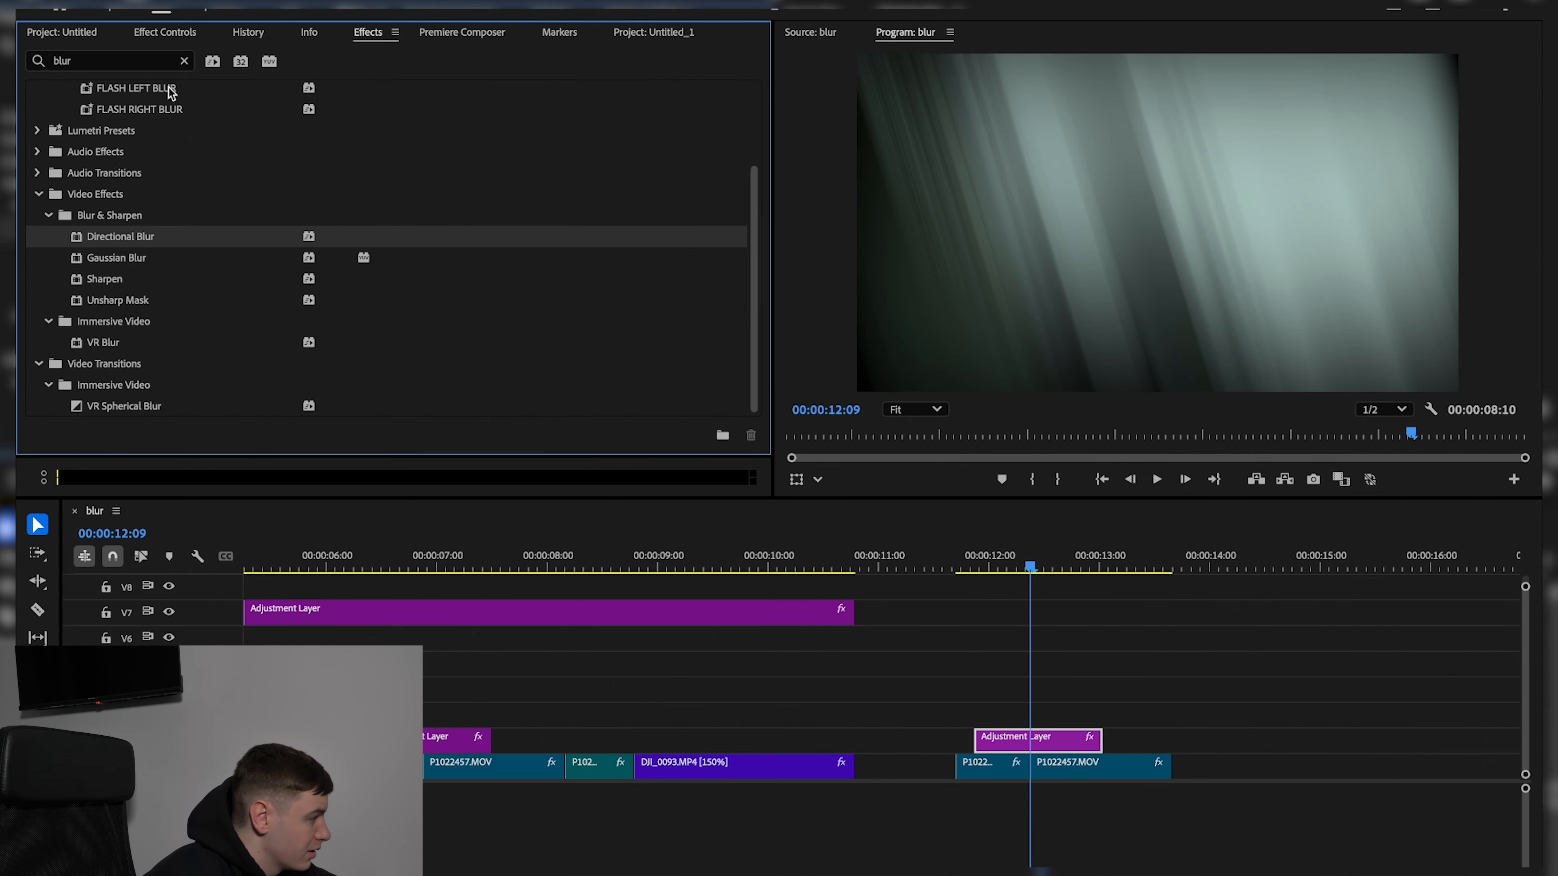
{"action": "left_click", "coordinate": [184, 60]}
{"action": "type", "text": "bright"}
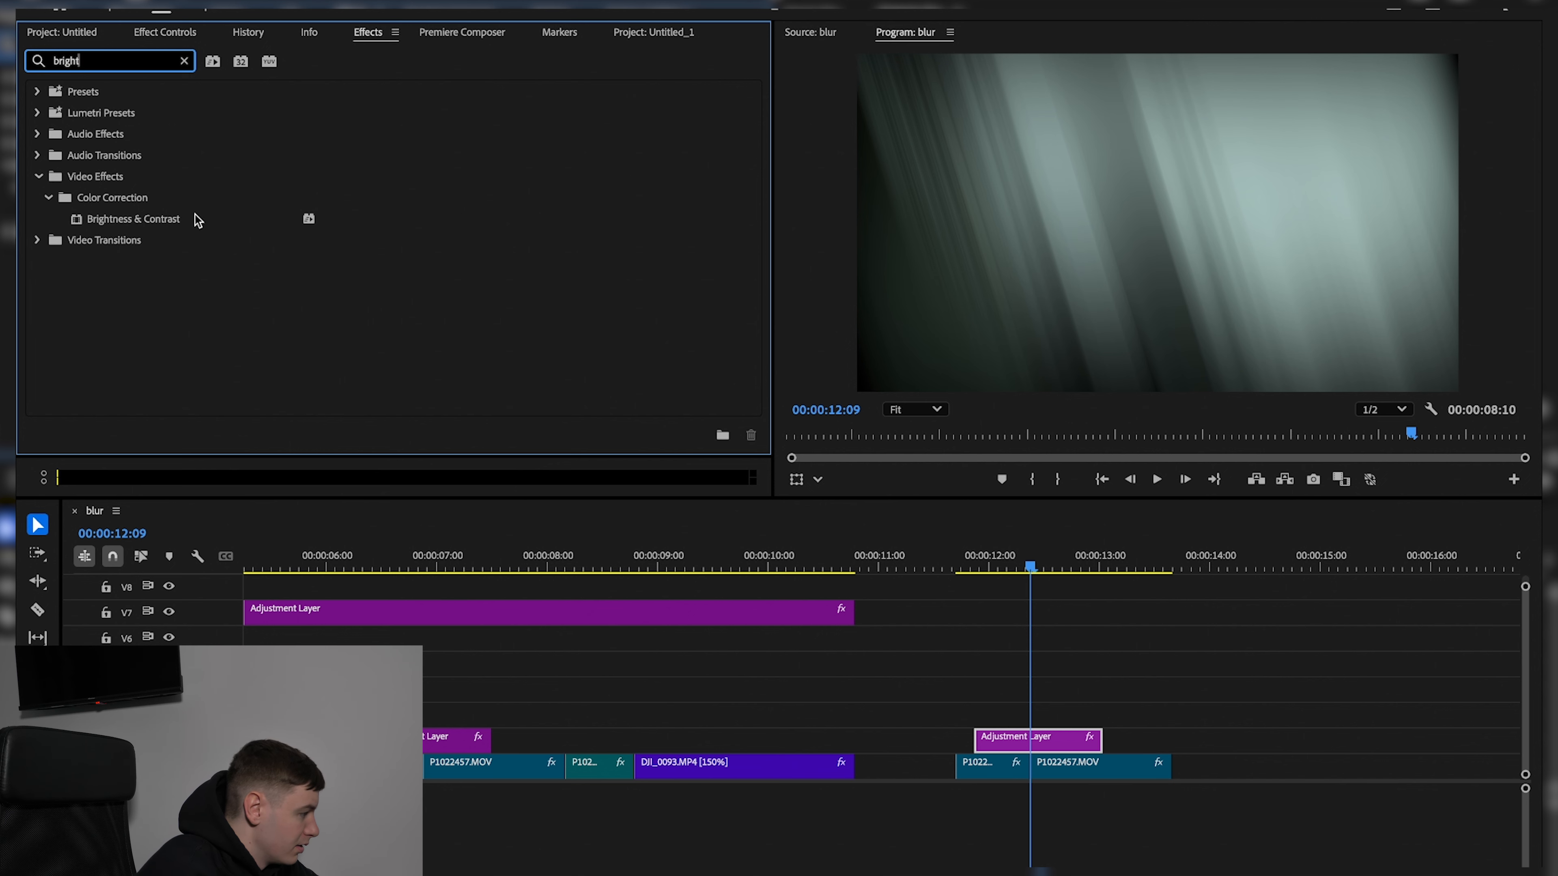
{"action": "left_click_drag", "start_coordinate": [198, 220], "coordinate": [1046, 741]}
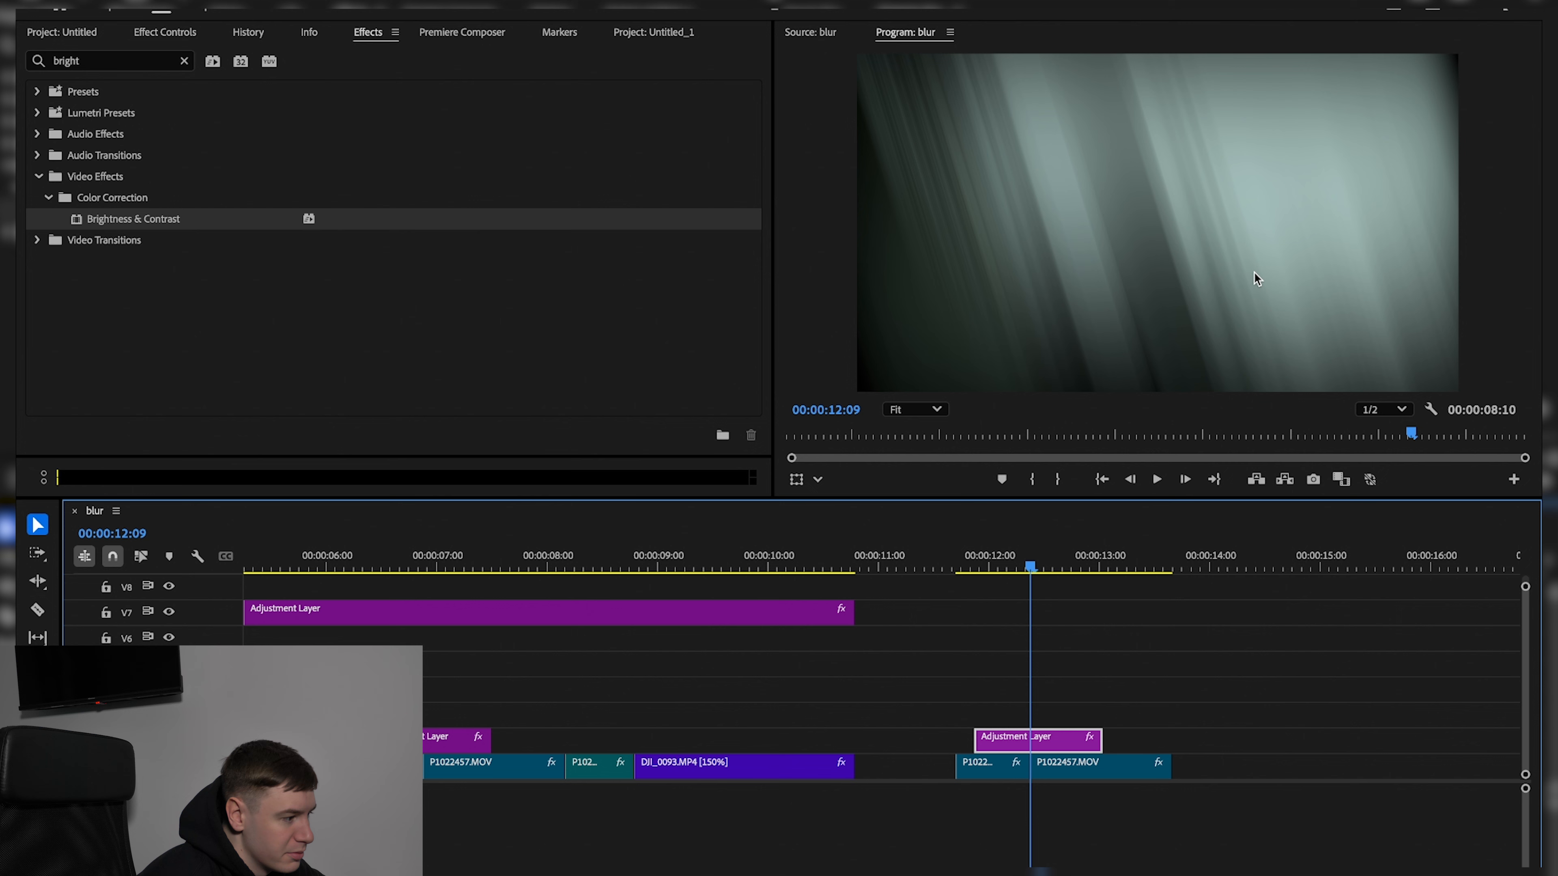
Keyframe Brightness & Contrast on the cut at 00:00:12:09 with Brightness 58 and Contrast 29
{"action": "left_click", "coordinate": [157, 33]}
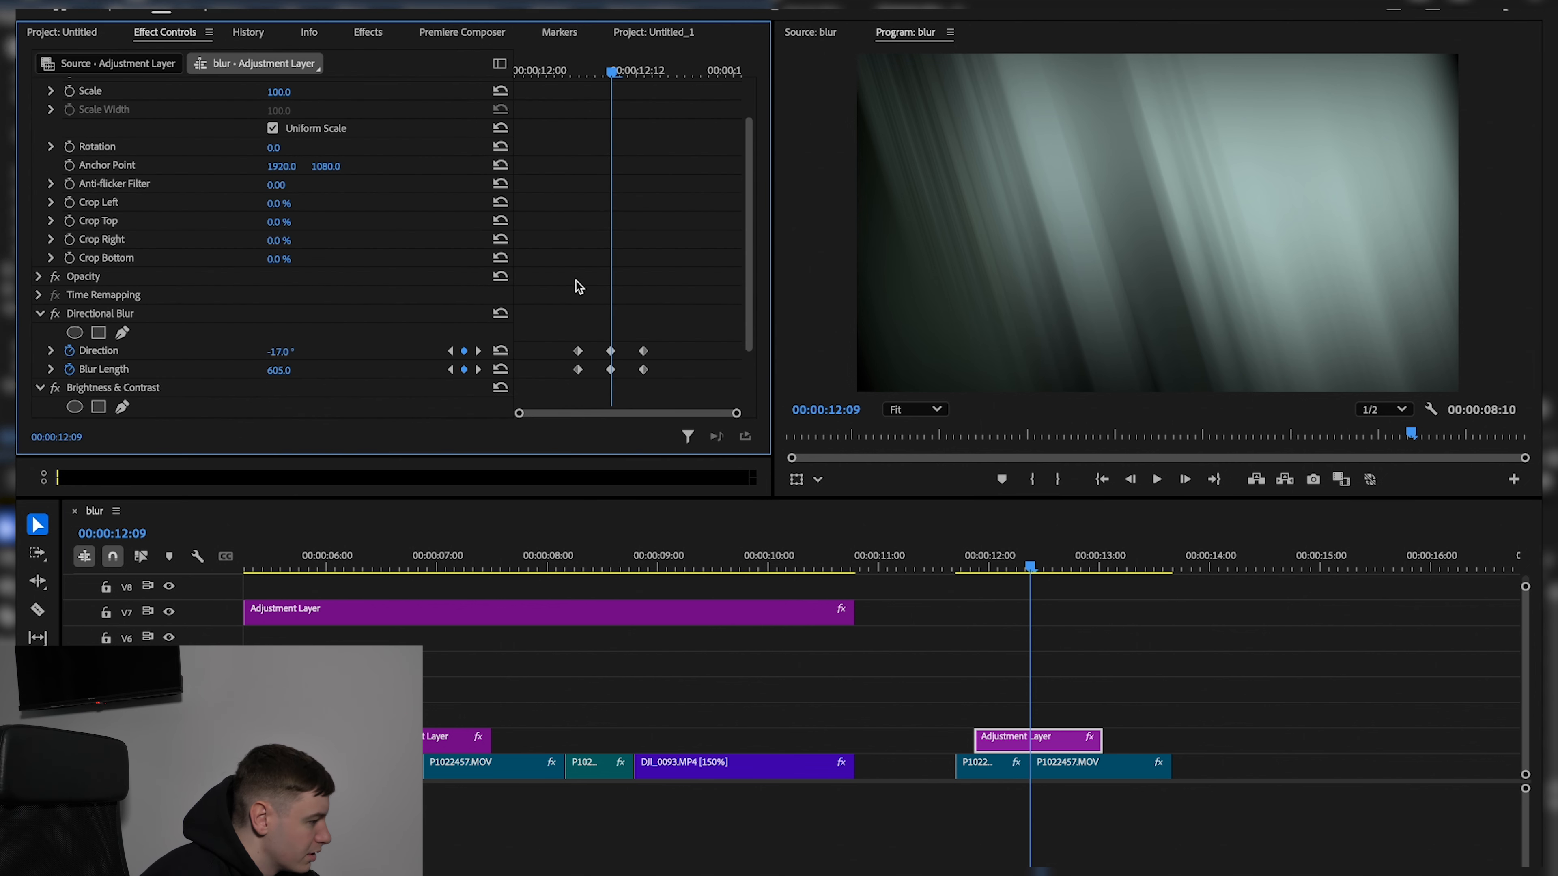
{"action": "scroll", "coordinate": [579, 286], "scroll_direction": "down", "scroll_amount": 3}
{"action": "left_click", "coordinate": [68, 351]}
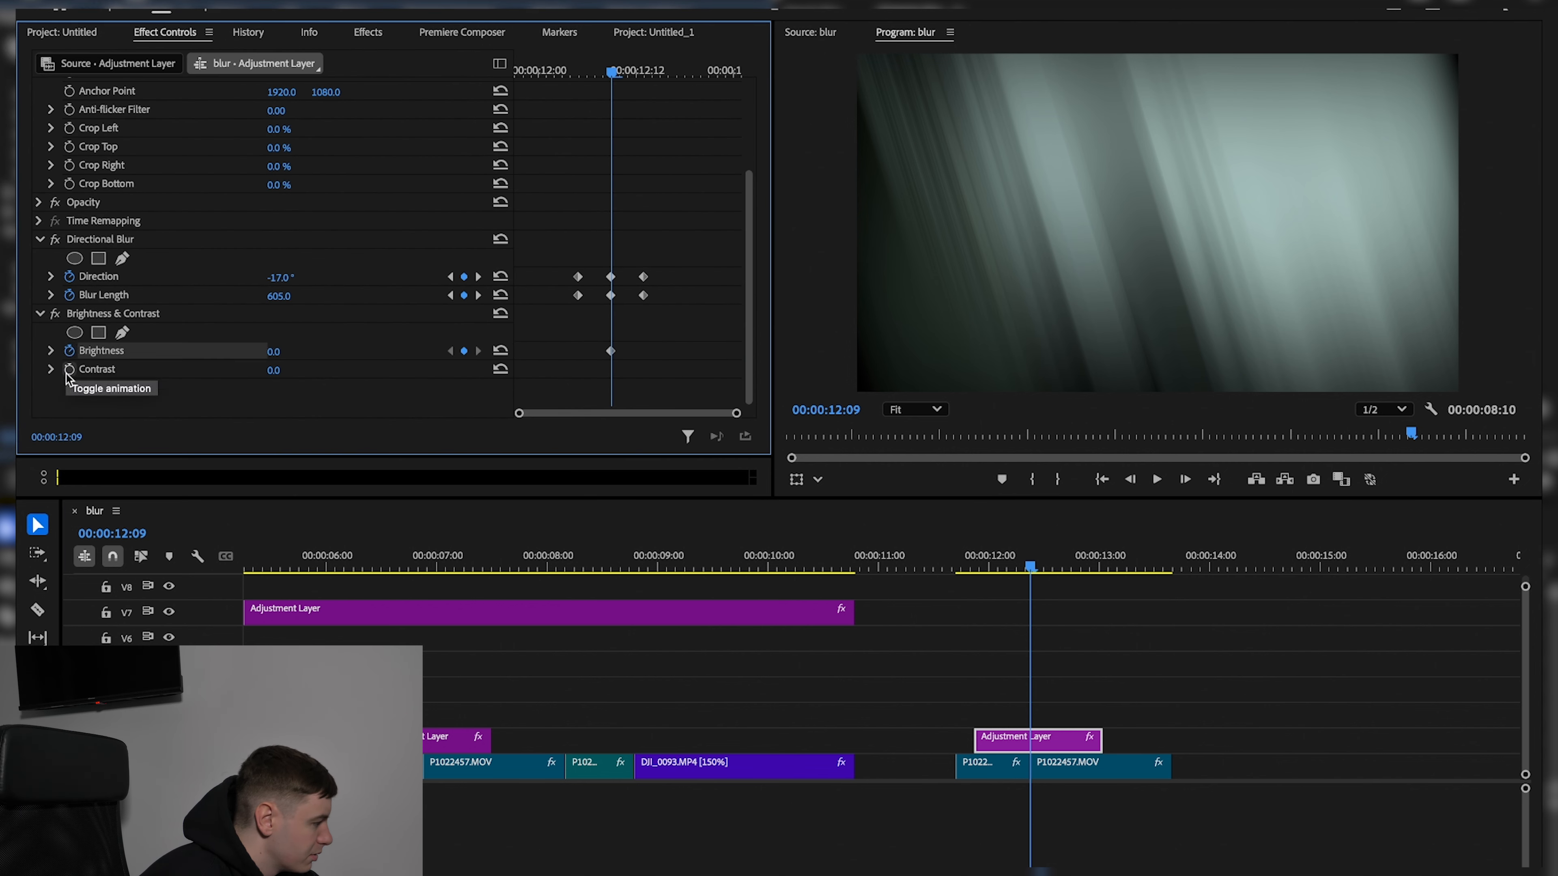
{"action": "left_click", "coordinate": [69, 370]}
{"action": "left_click_drag", "start_coordinate": [273, 370], "coordinate": [313, 352]}
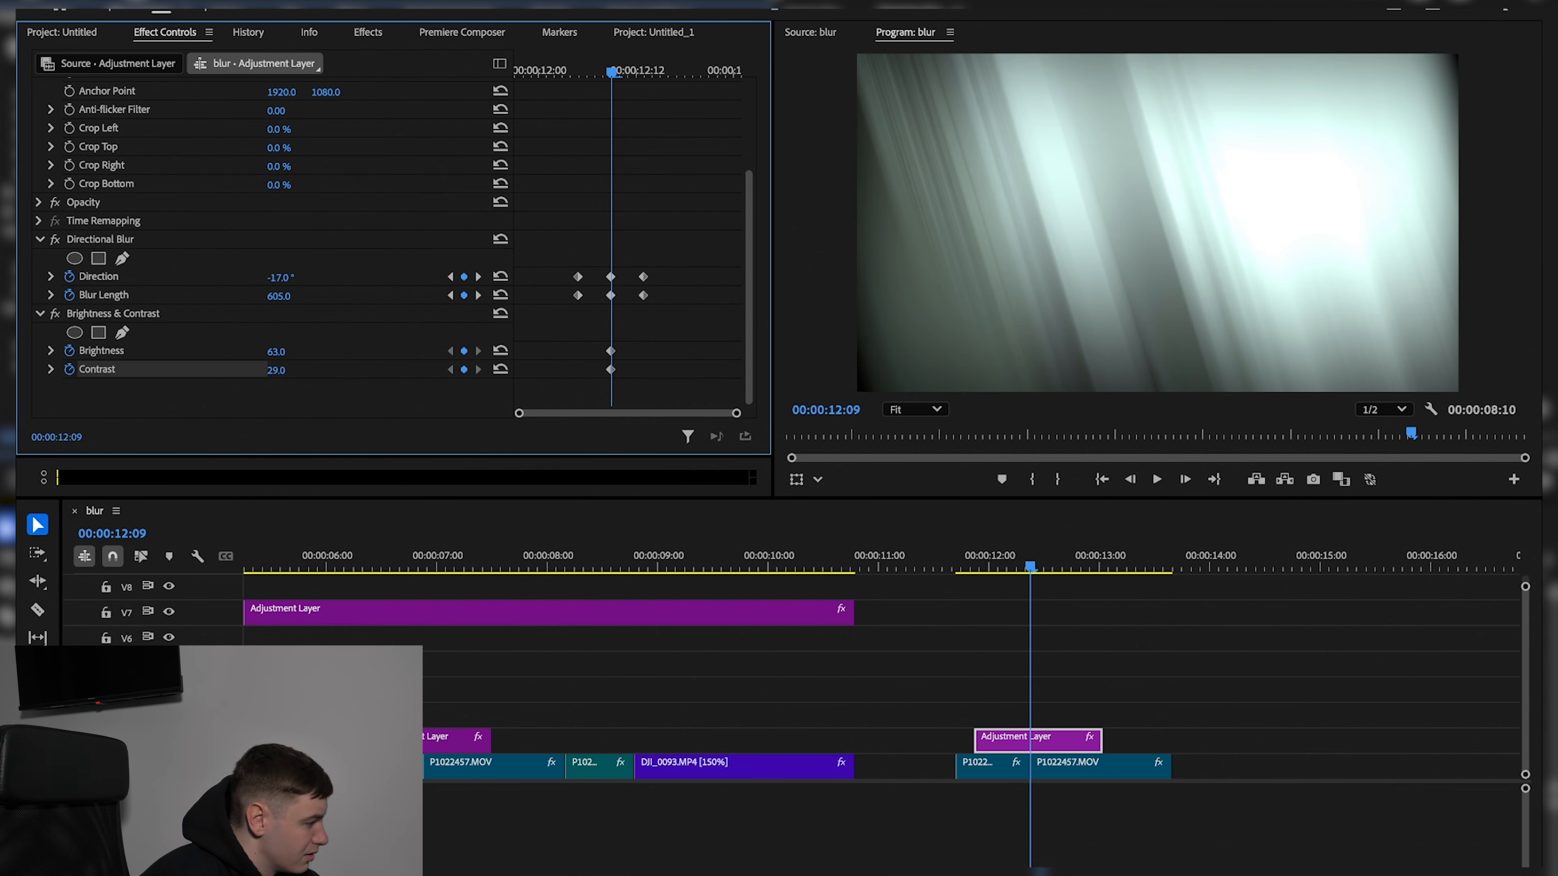
Add keyframes resetting Brightness and Contrast to 0 at 00:00:12:05 and 00:00:12:13
{"action": "left_click", "coordinate": [580, 71]}
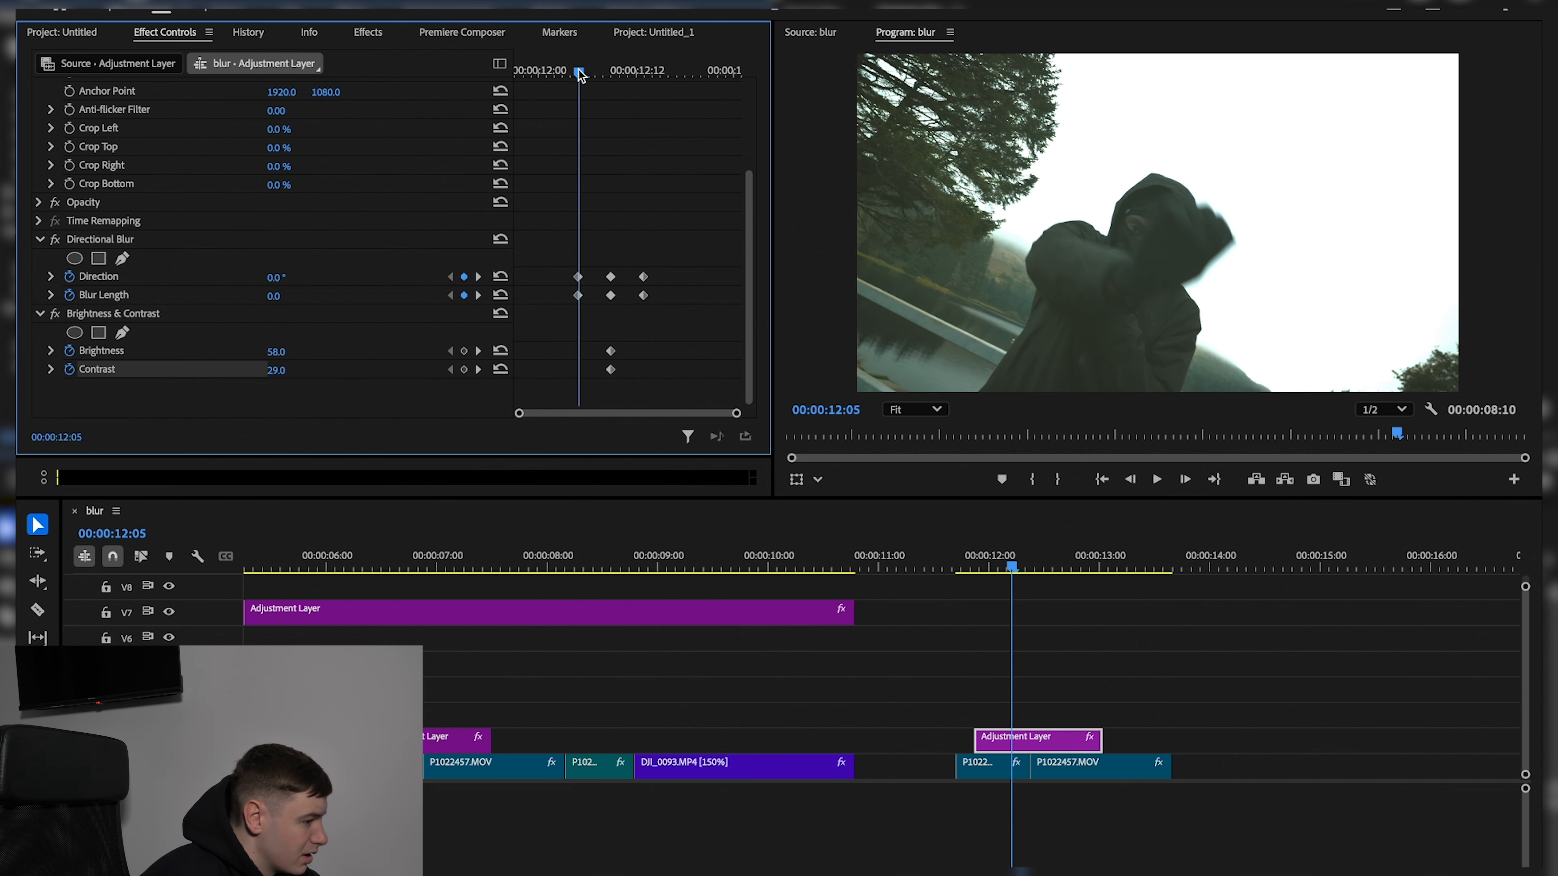
{"action": "left_click", "coordinate": [501, 350]}
{"action": "left_click", "coordinate": [501, 368]}
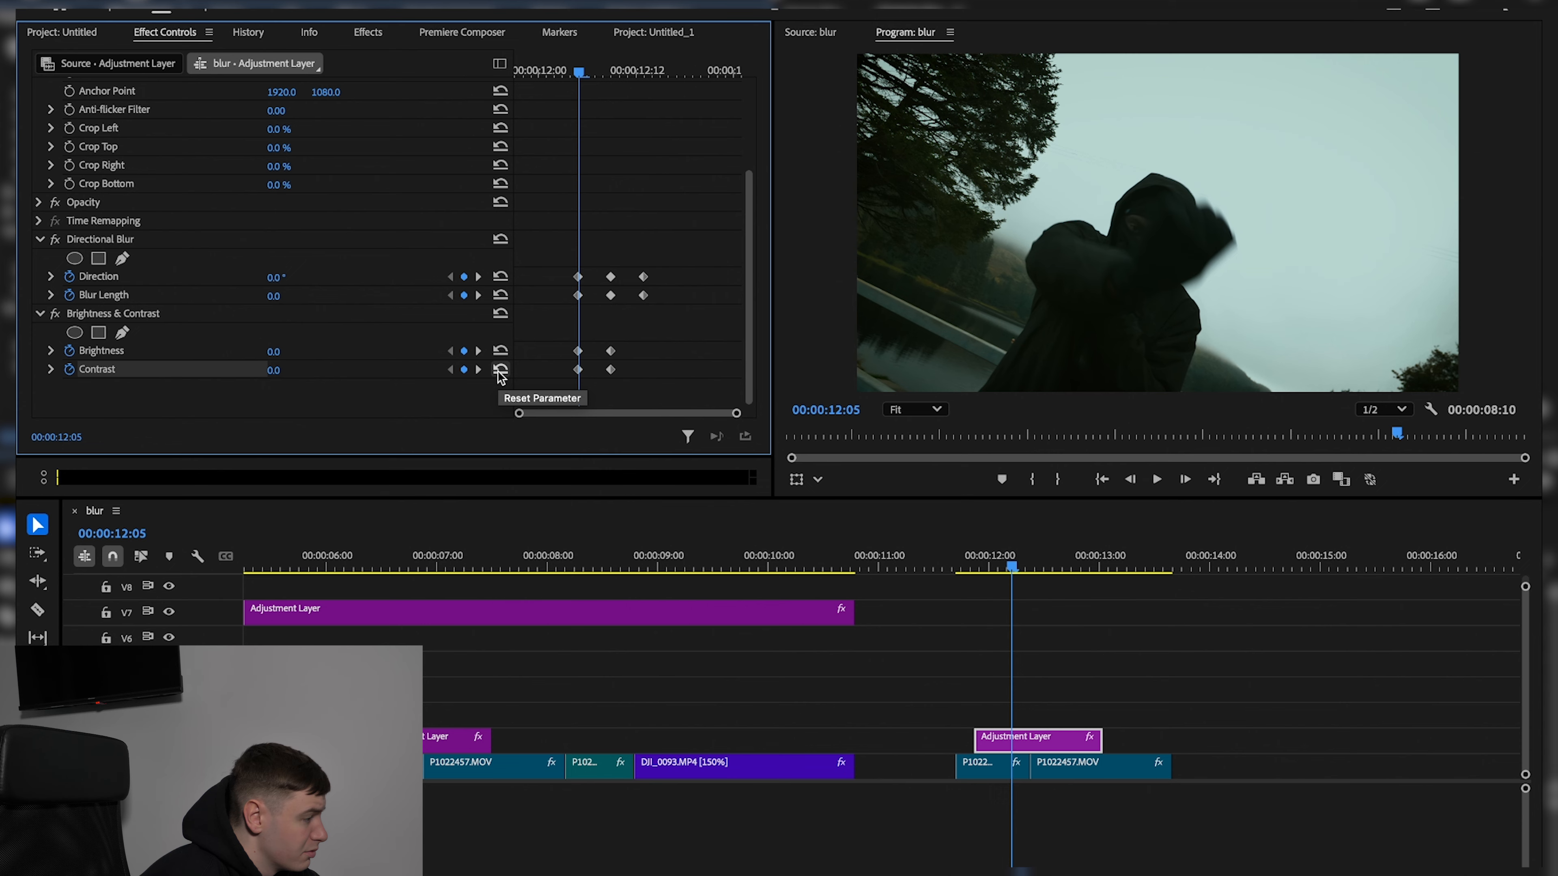
{"action": "left_click_drag", "start_coordinate": [581, 73], "coordinate": [643, 84]}
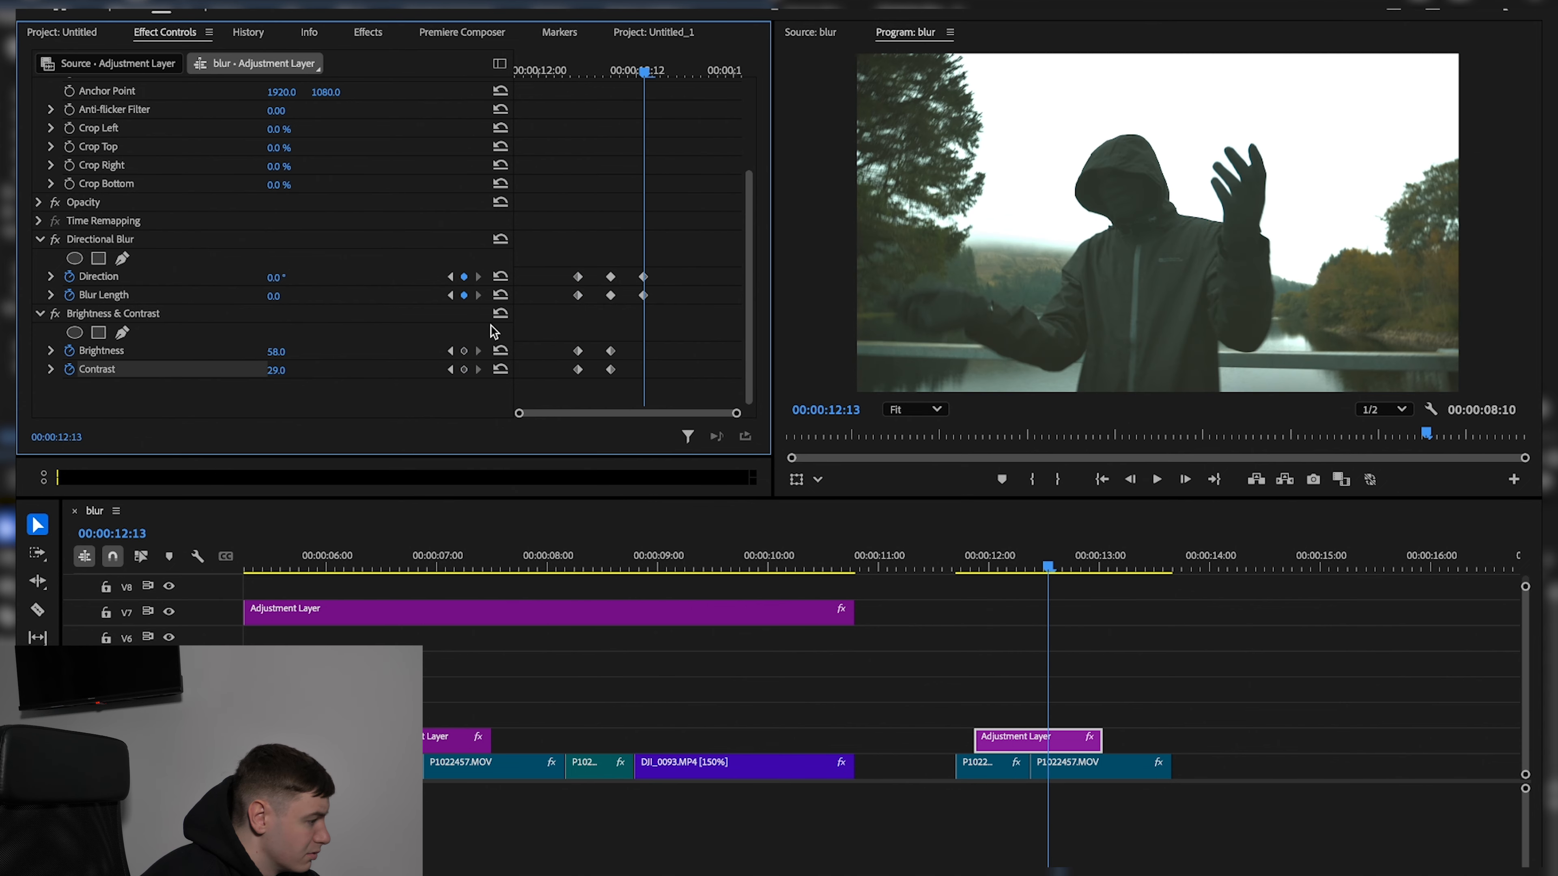
{"action": "left_click", "coordinate": [500, 351]}
{"action": "left_click", "coordinate": [500, 369]}
Play back the angled flash blur transition from the start of its adjustment layer to check it
{"action": "left_click_drag", "start_coordinate": [1050, 566], "coordinate": [1001, 566]}
{"action": "key", "text": "space"}
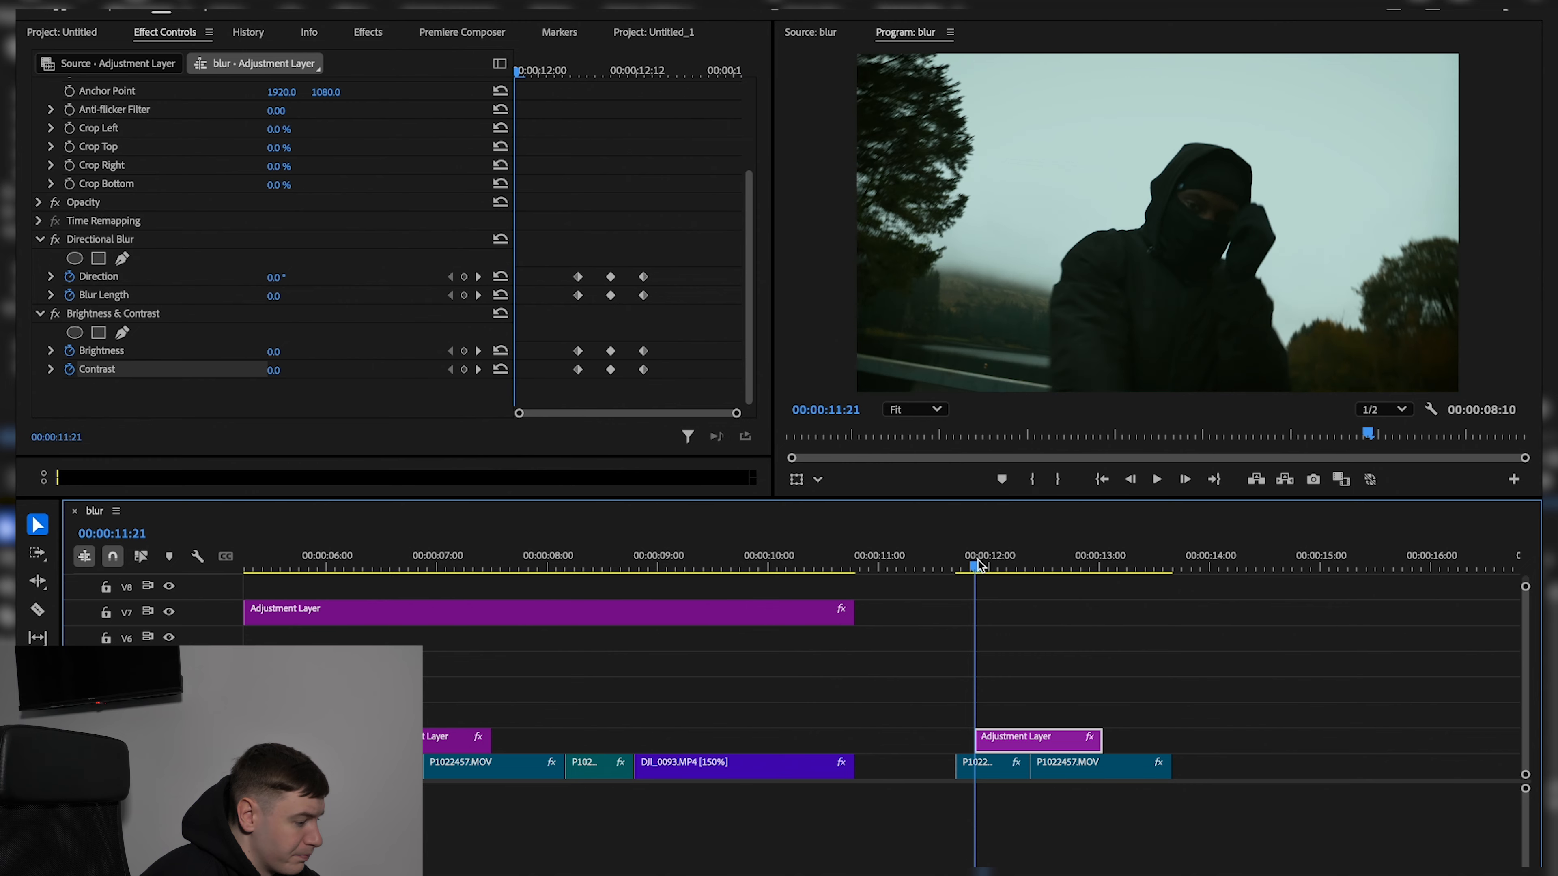
{"action": "key", "text": "space"}
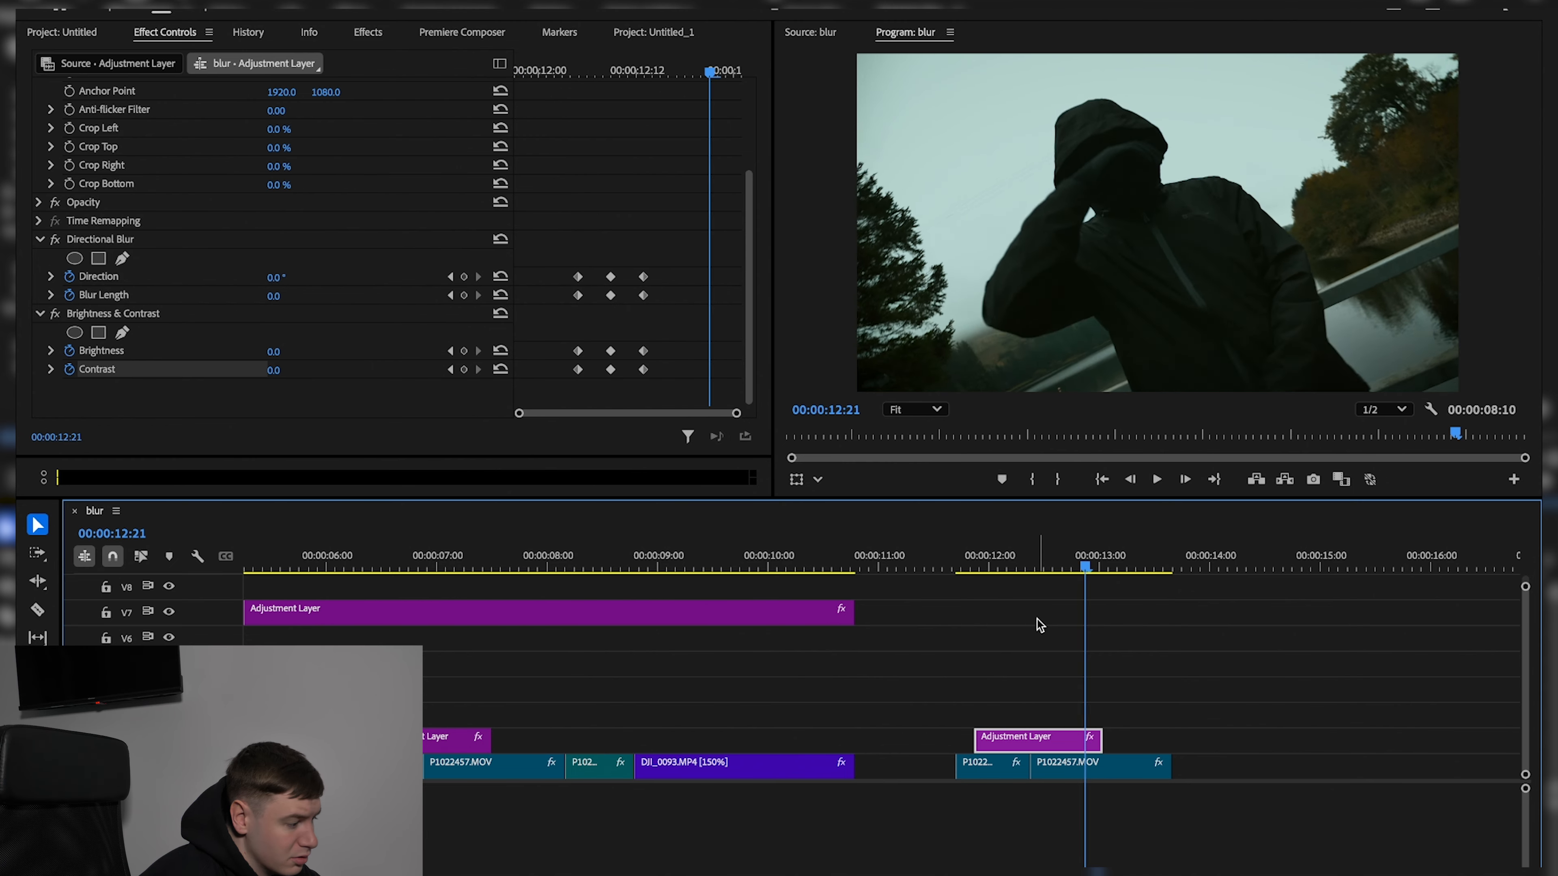
{"action": "left_click", "coordinate": [975, 558]}
{"action": "key", "text": "space"}
Duplicate the angled transition's two clips and adjustment layer further along the timeline, starting at about 00:00:14:00
{"action": "scroll", "coordinate": [952, 693], "scroll_direction": "down", "scroll_amount": 1}
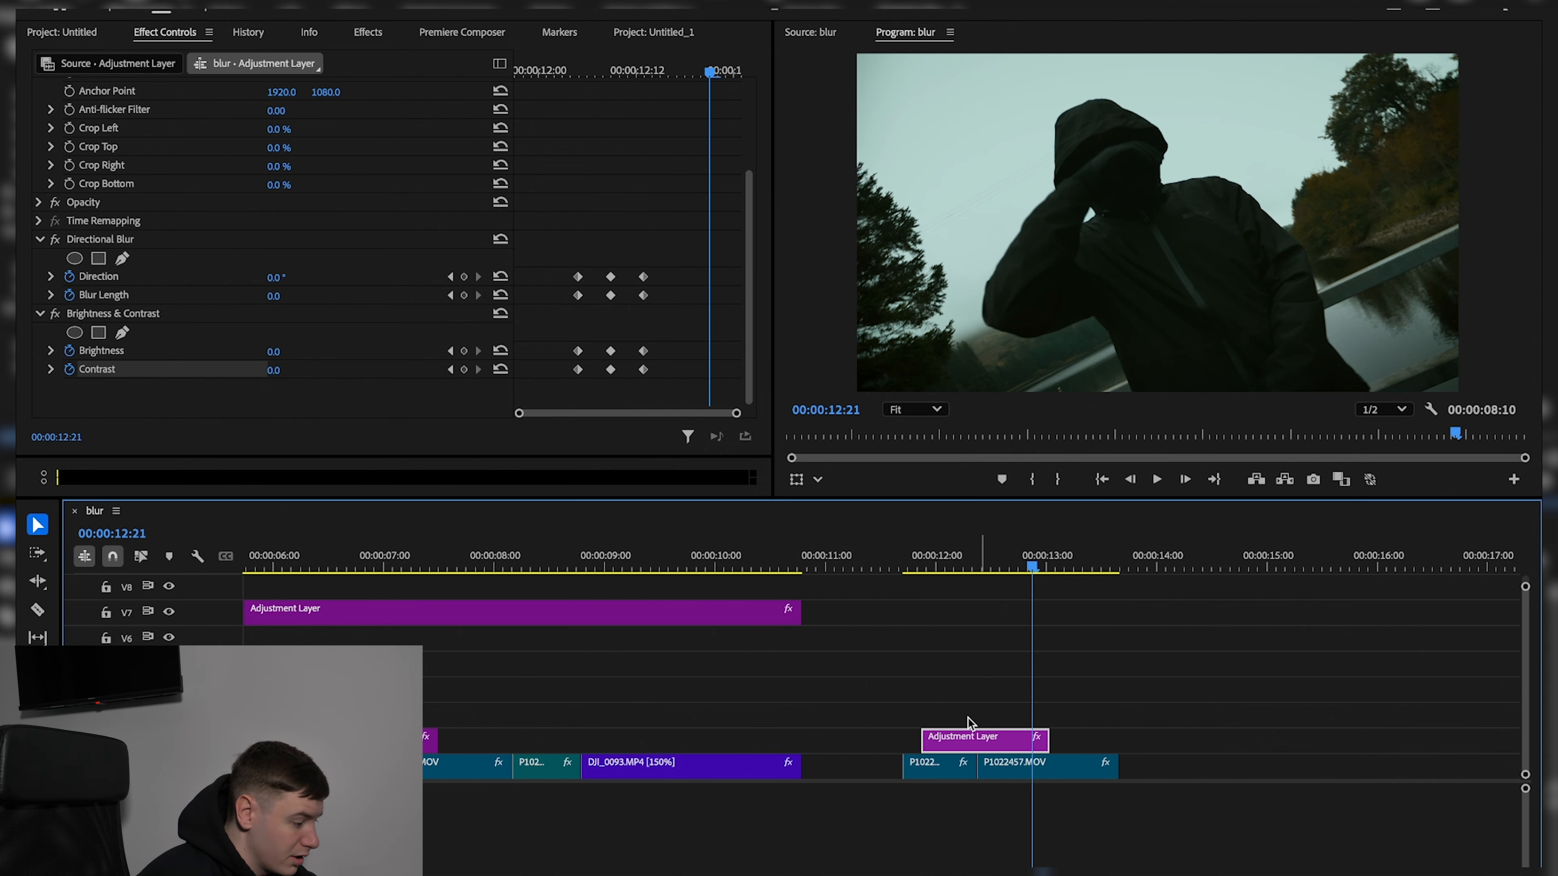
{"action": "left_click_drag", "start_coordinate": [1004, 772], "coordinate": [1257, 773]}
Set the copied adjustment layer's Direction keyframe on the cut at 00:00:14:16 to -88° and play back the horizontal blur
{"action": "mouse_move", "coordinate": [1246, 568]}
{"action": "left_mouse_down"}
{"action": "mouse_move", "coordinate": [1210, 568]}
{"action": "mouse_move", "coordinate": [1232, 570]}
{"action": "left_mouse_up"}
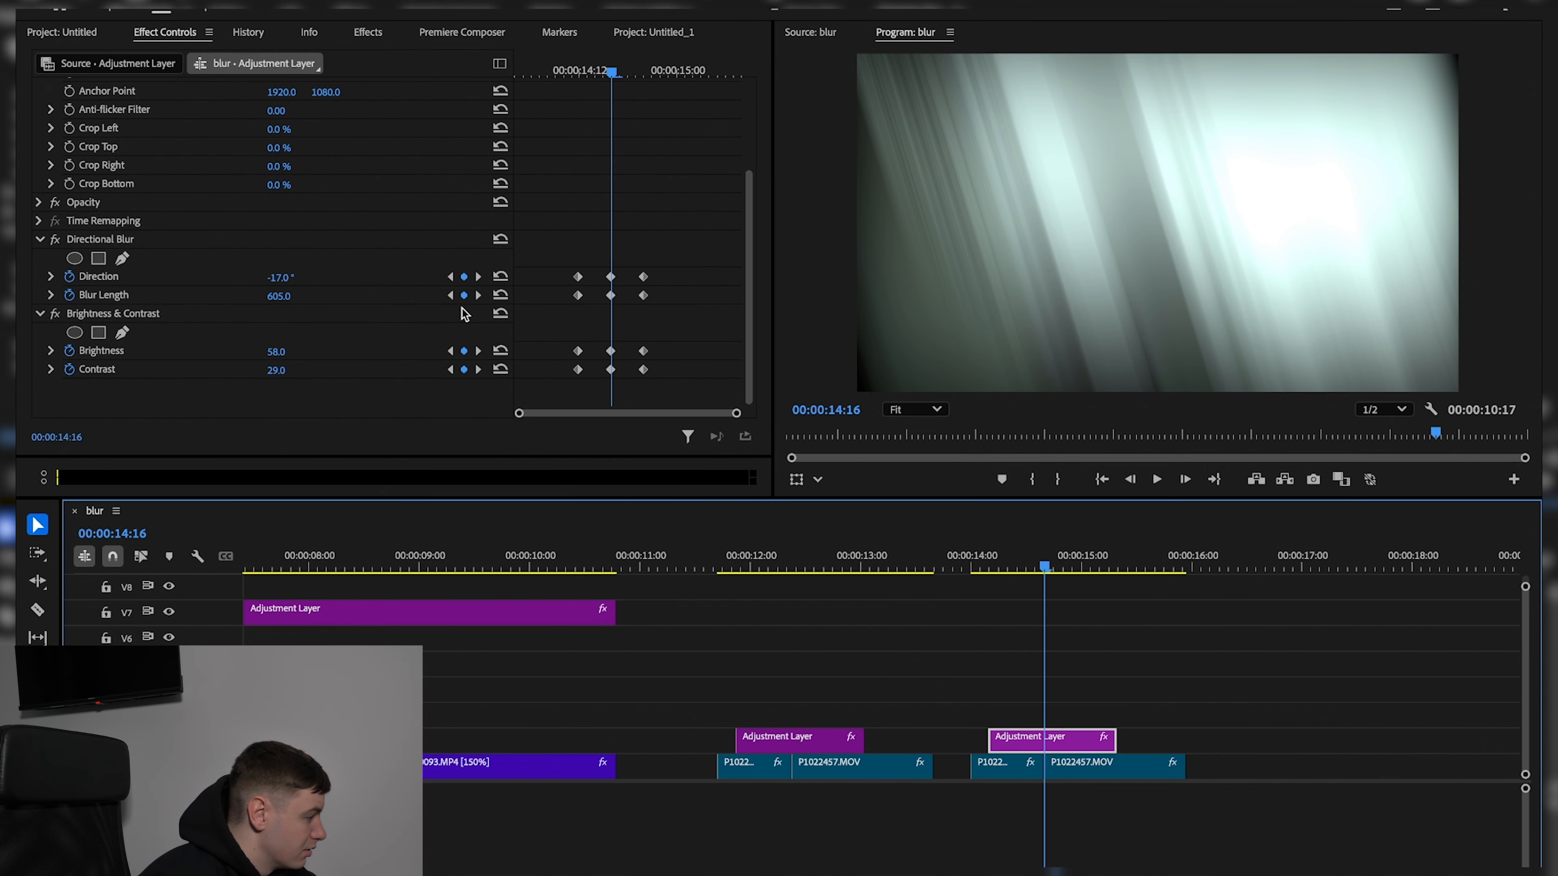
{"action": "mouse_move", "coordinate": [282, 279]}
{"action": "left_mouse_down"}
{"action": "mouse_move", "coordinate": [267, 279]}
{"action": "mouse_move", "coordinate": [303, 279]}
{"action": "left_mouse_up"}
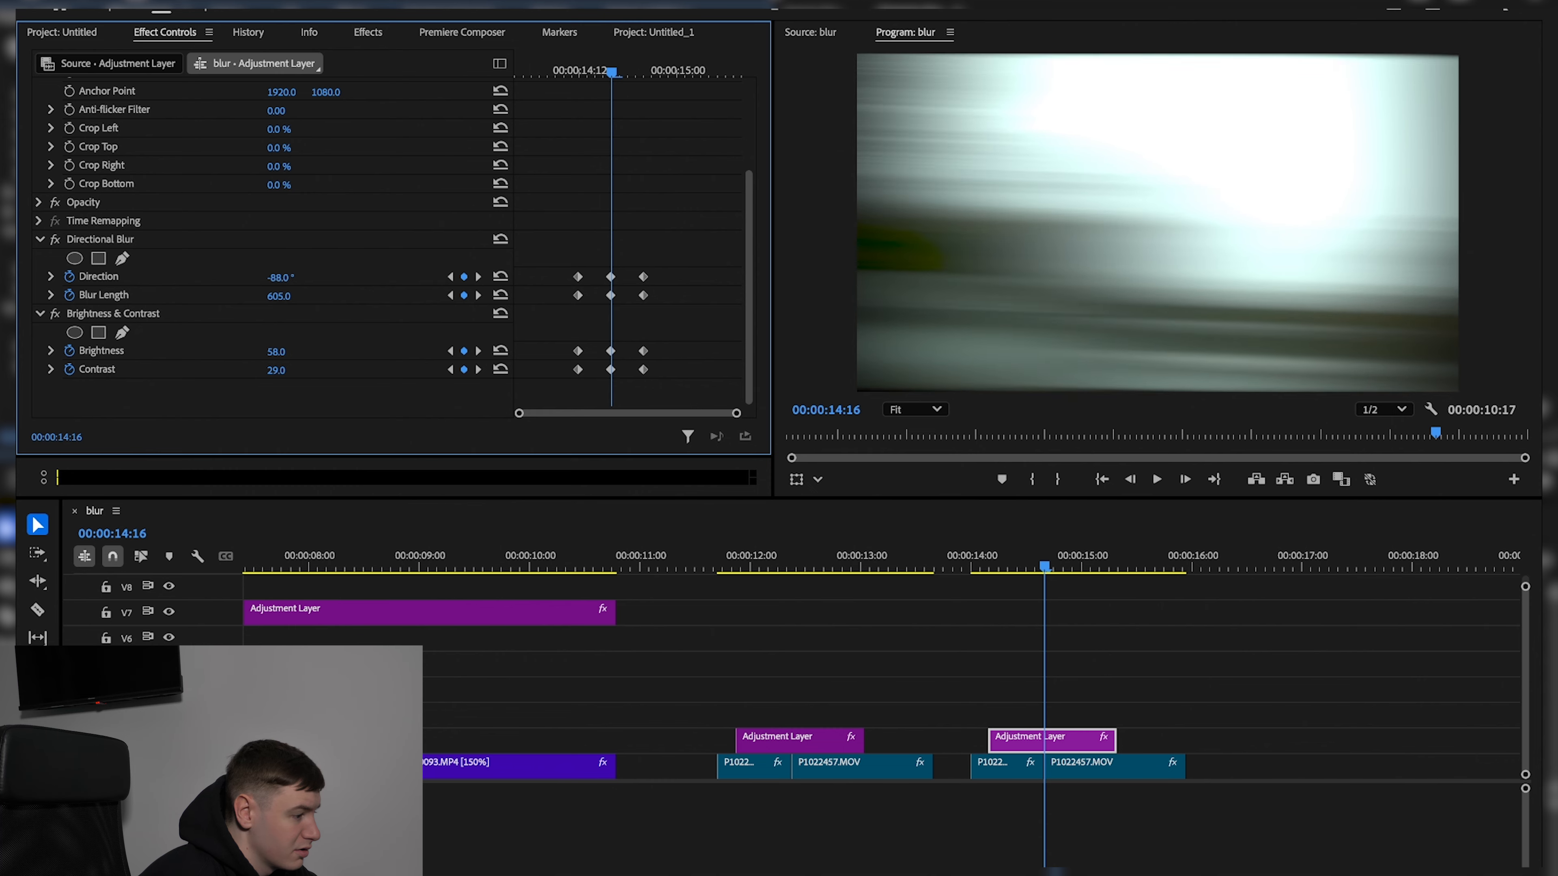
{"action": "left_click", "coordinate": [1026, 564]}
{"action": "key", "text": "space"}
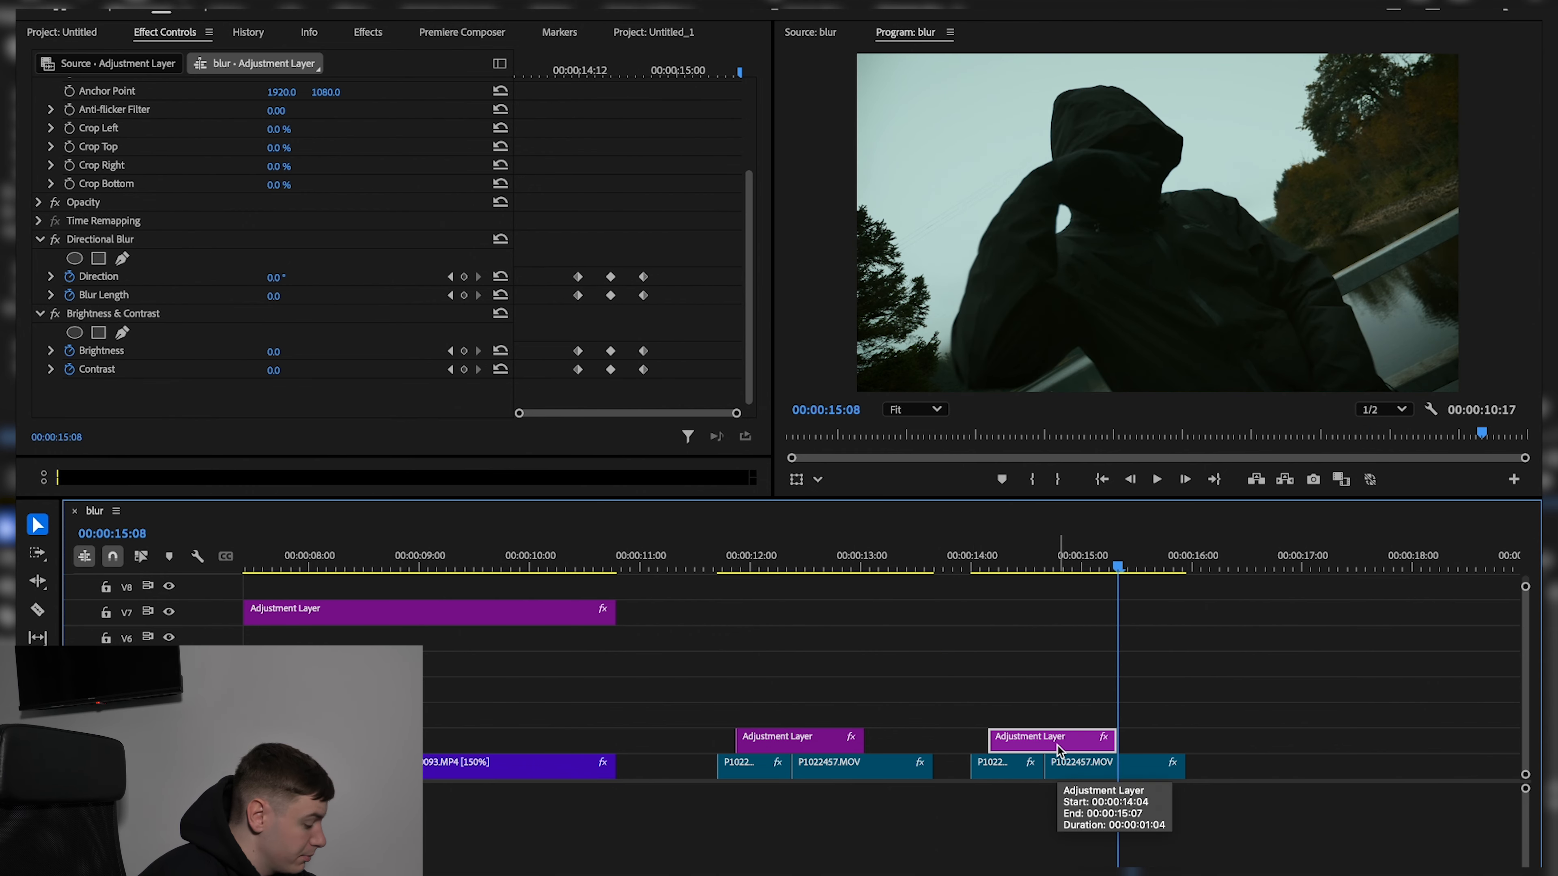
Stack a copy of the horizontal blur's adjustment layer on V3 and play back the intensified transition
{"action": "left_click", "coordinate": [998, 543]}
{"action": "left_click", "coordinate": [998, 543]}
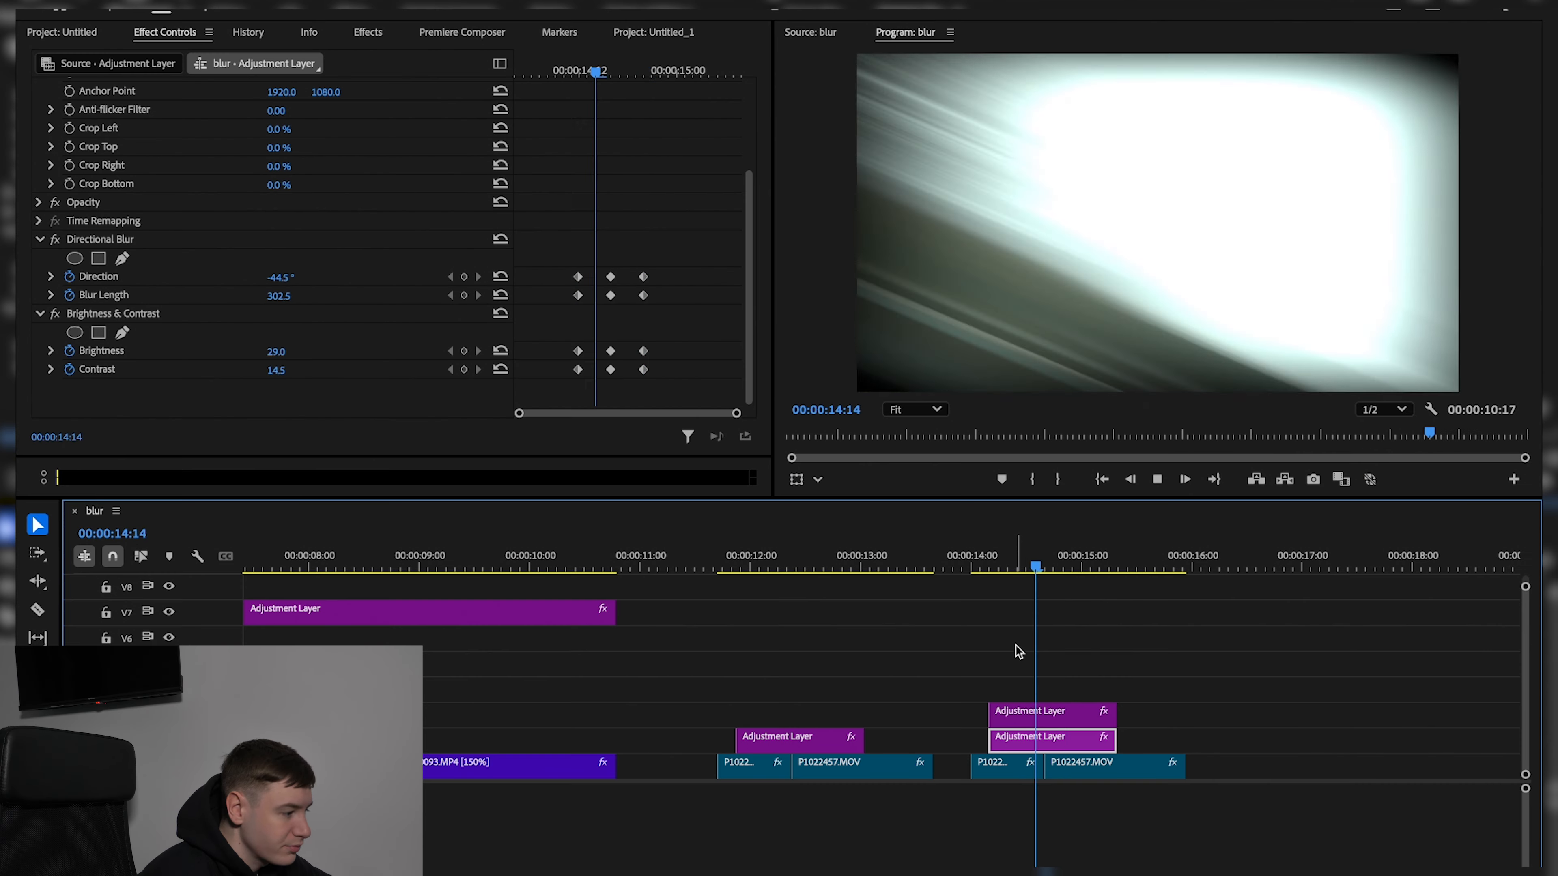
{"action": "key", "text": "space"}
{"action": "left_click_drag", "start_coordinate": [973, 561], "coordinate": [966, 562]}
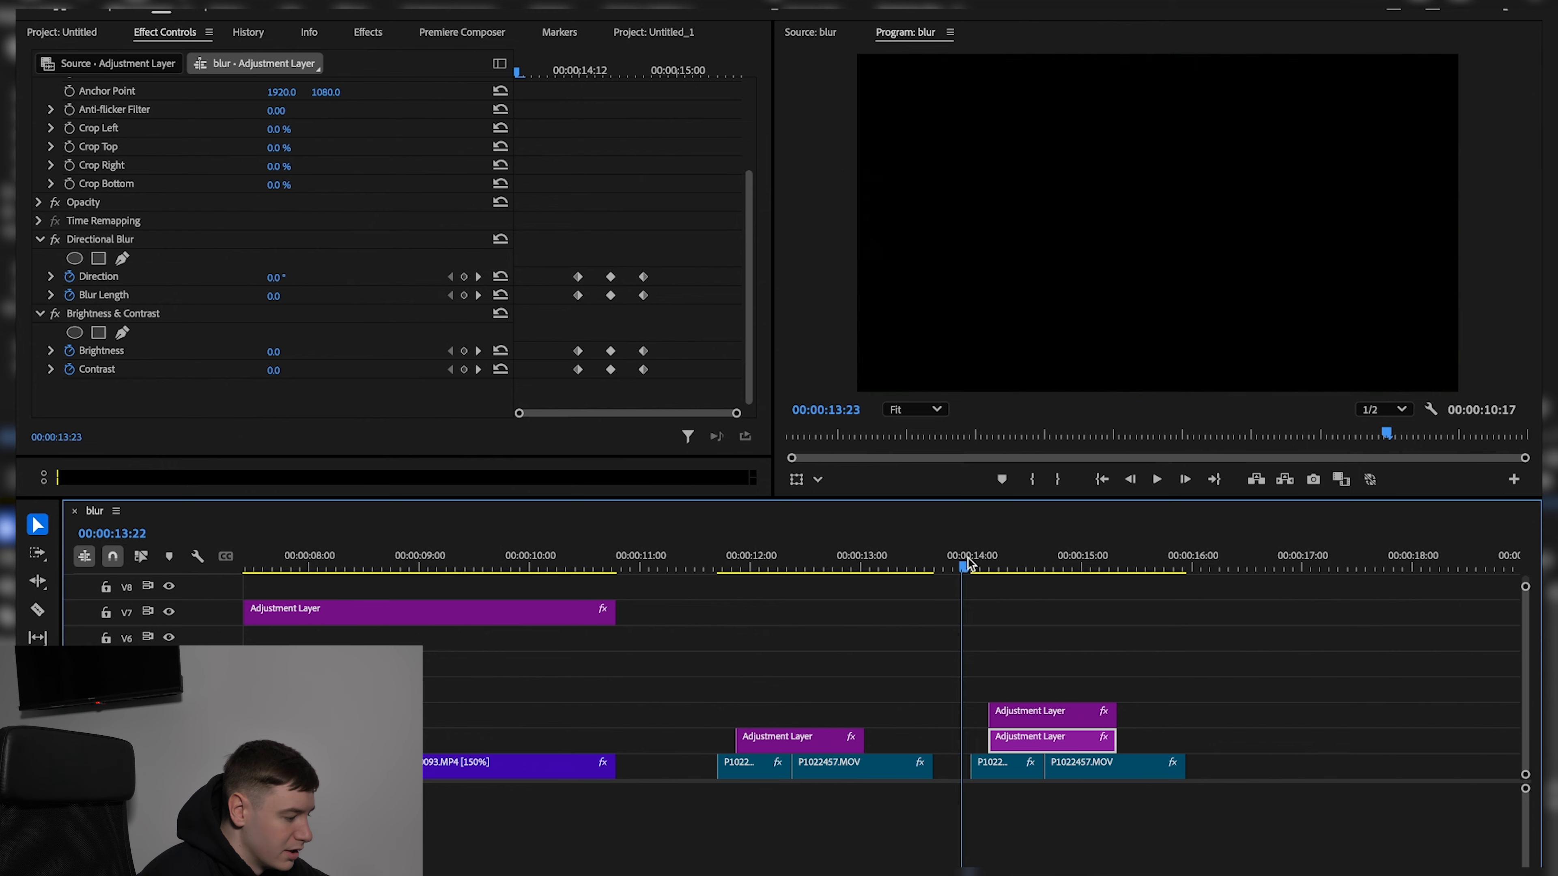
{"action": "key", "text": "space"}
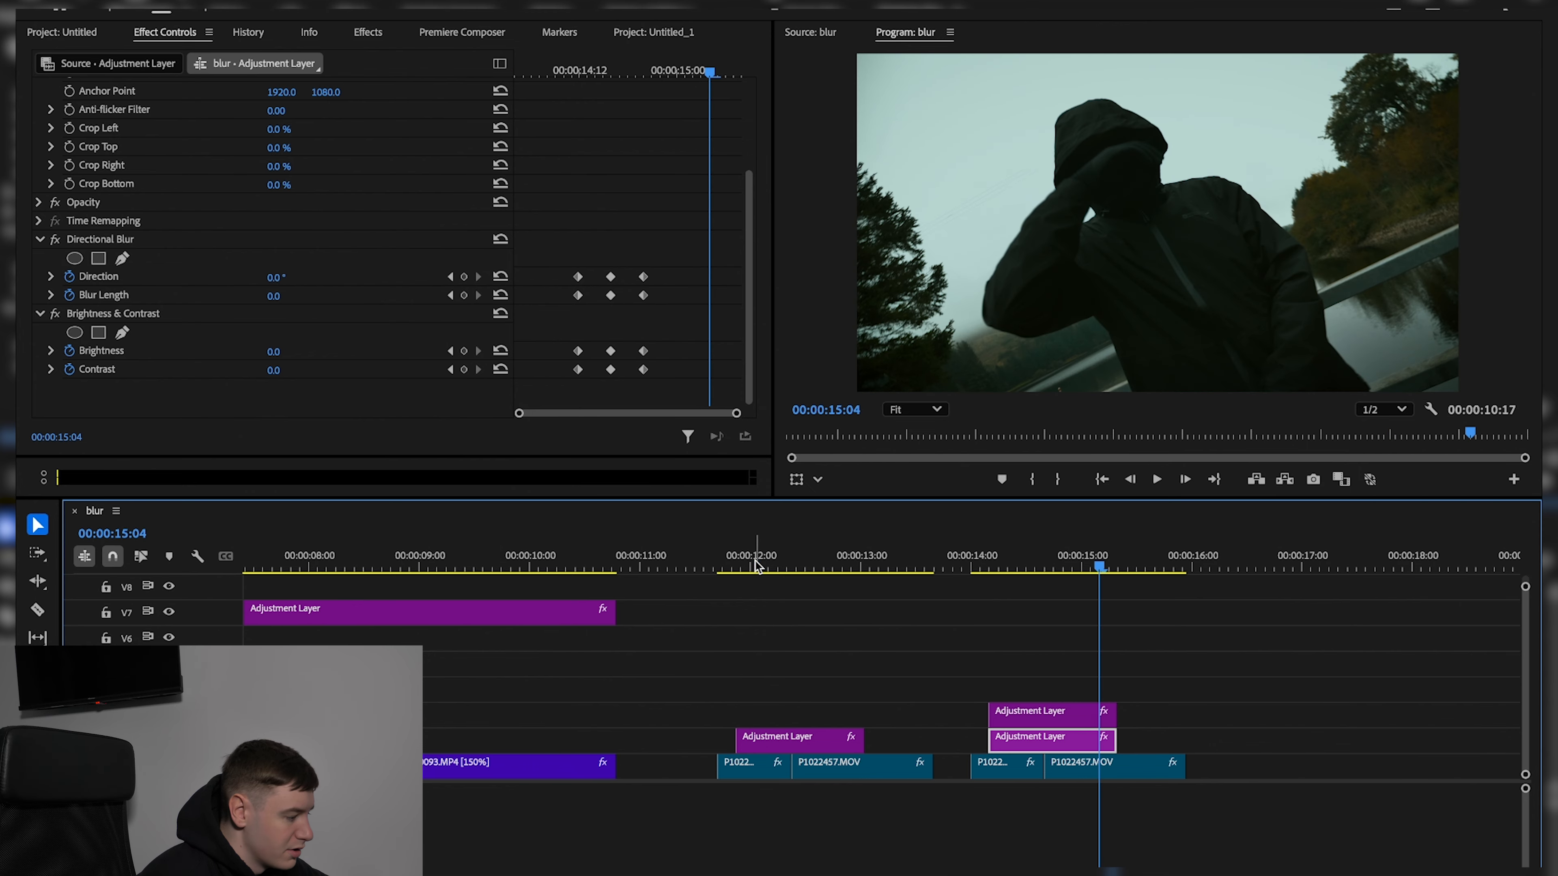
Duplicate the first transition's adjustment layer onto V3 directly above the original and play it back from 00:00:06:14
{"action": "left_click", "coordinate": [755, 564]}
{"action": "left_click", "coordinate": [391, 558]}
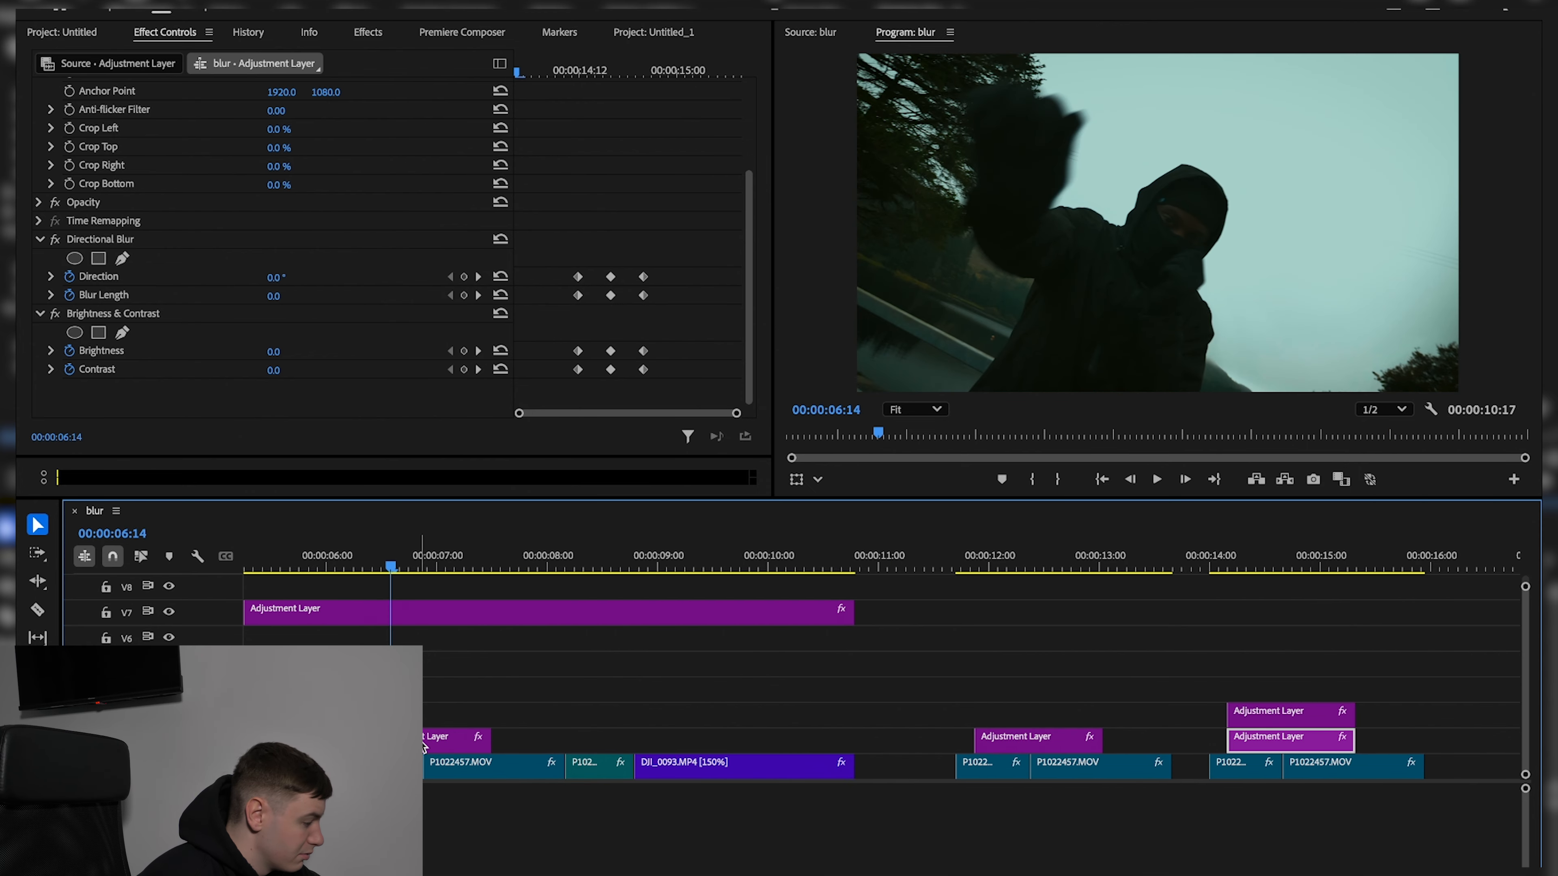
{"action": "left_click_drag", "start_coordinate": [424, 746], "coordinate": [429, 719], "text": "alt"}
{"action": "key", "text": "space"}
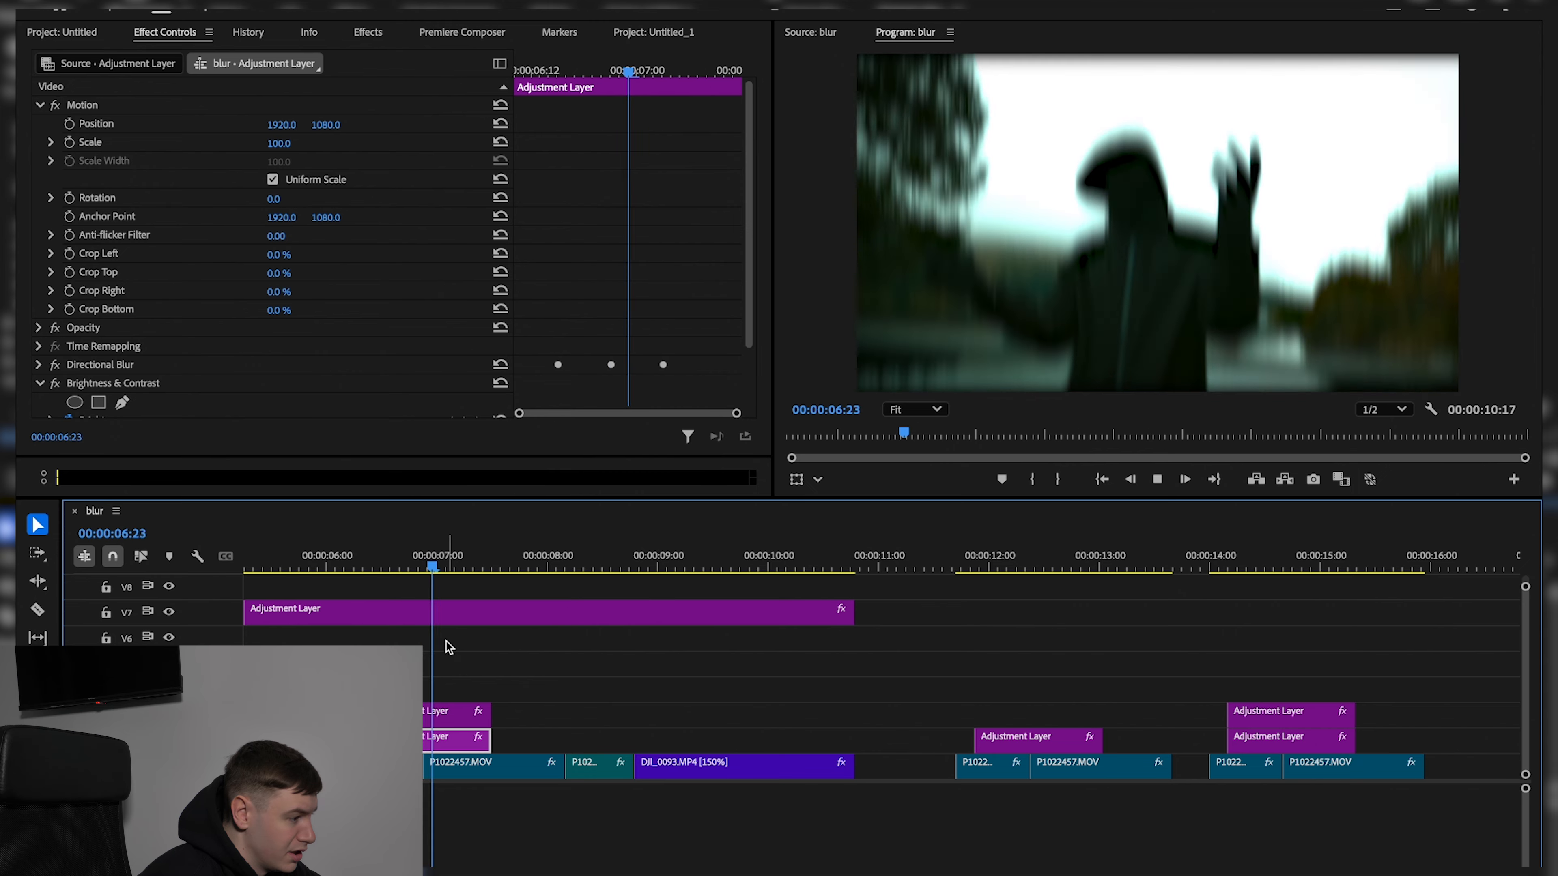
Select the adjustment layer over the angled transition near 00:00:12:05 and play that section back
{"action": "key", "text": "minus"}
{"action": "left_click", "coordinate": [652, 562]}
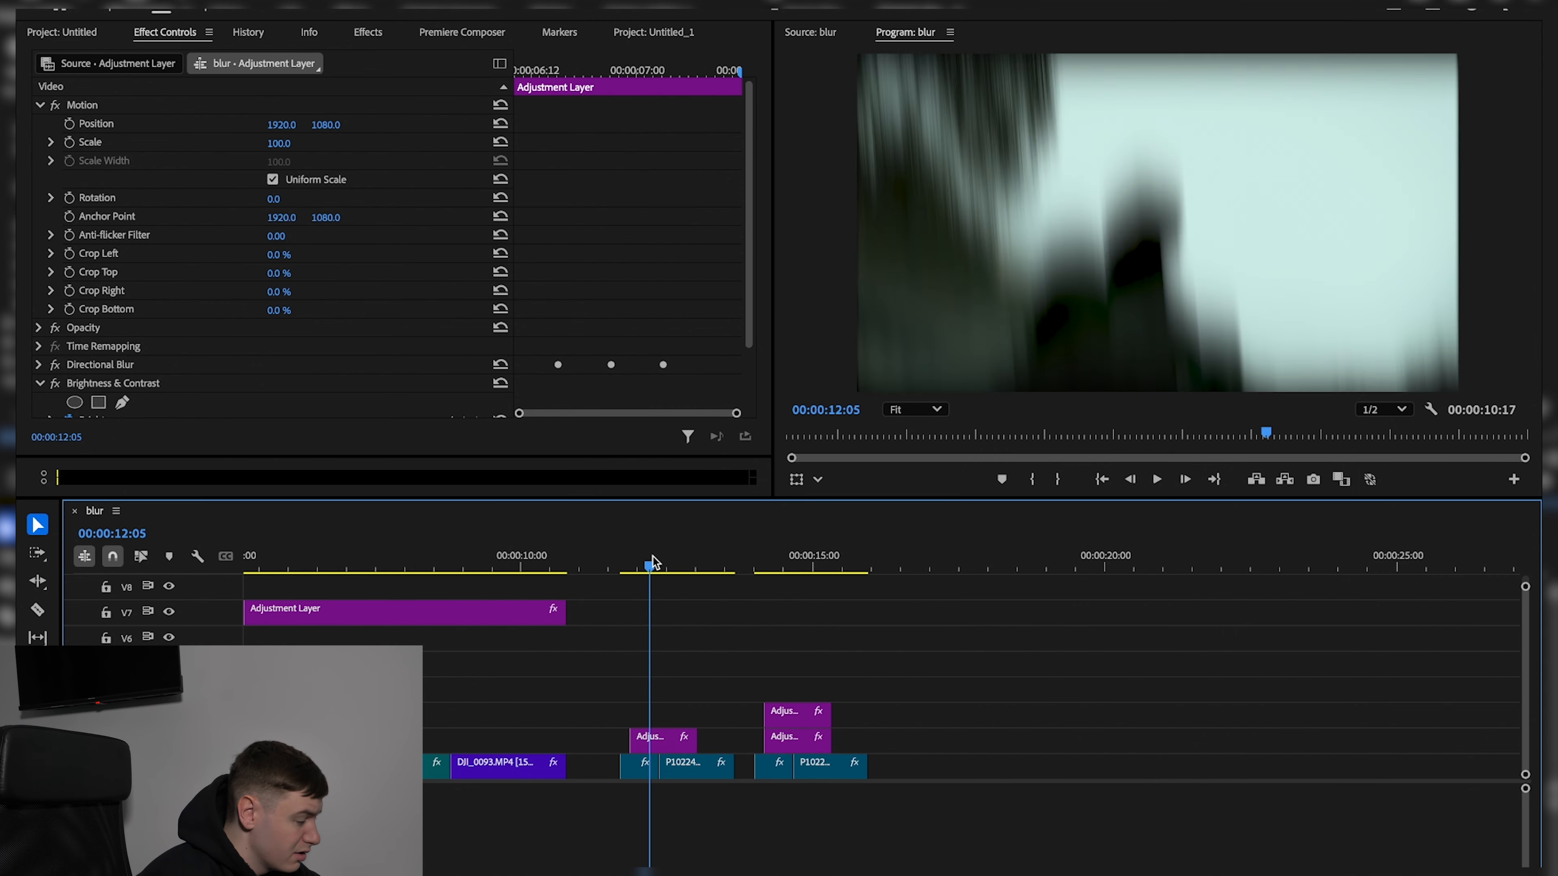
{"action": "key", "text": "equal"}
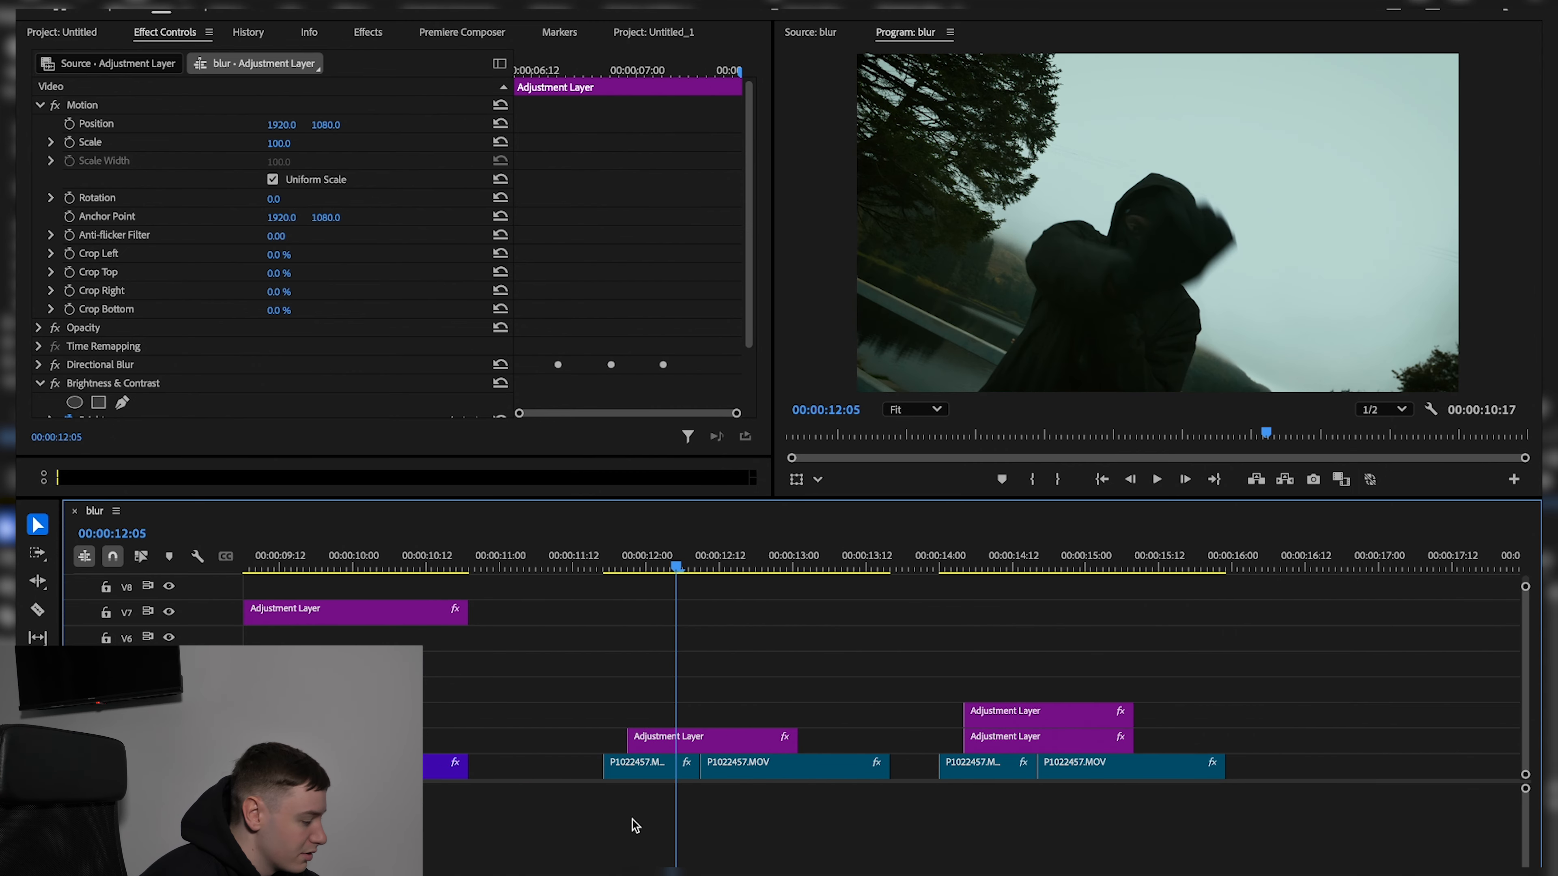
{"action": "left_click", "coordinate": [706, 750]}
{"action": "key", "text": "space"}
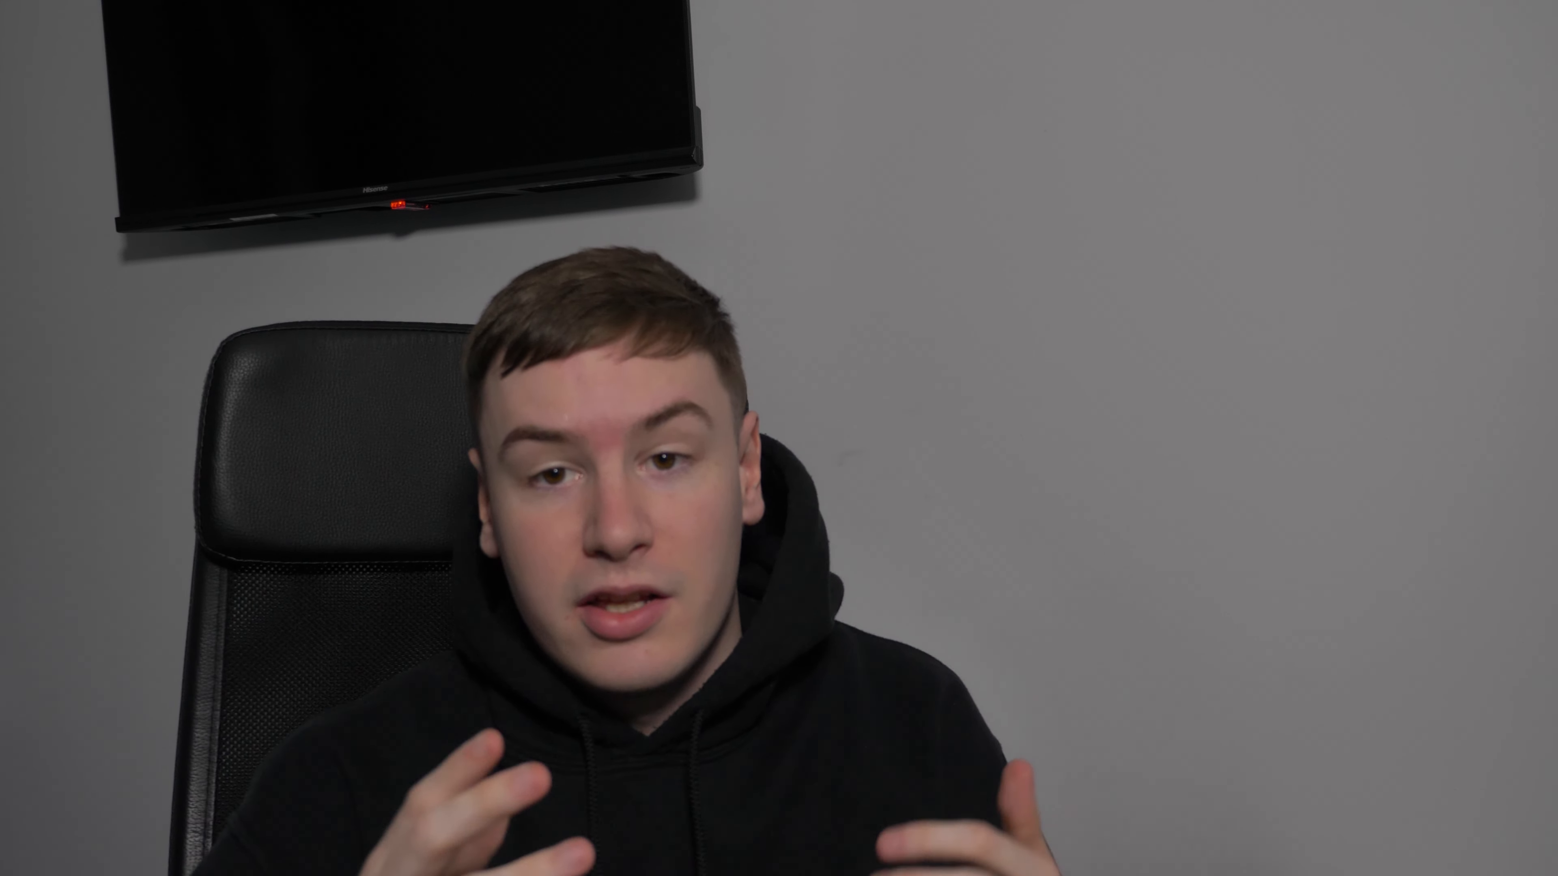